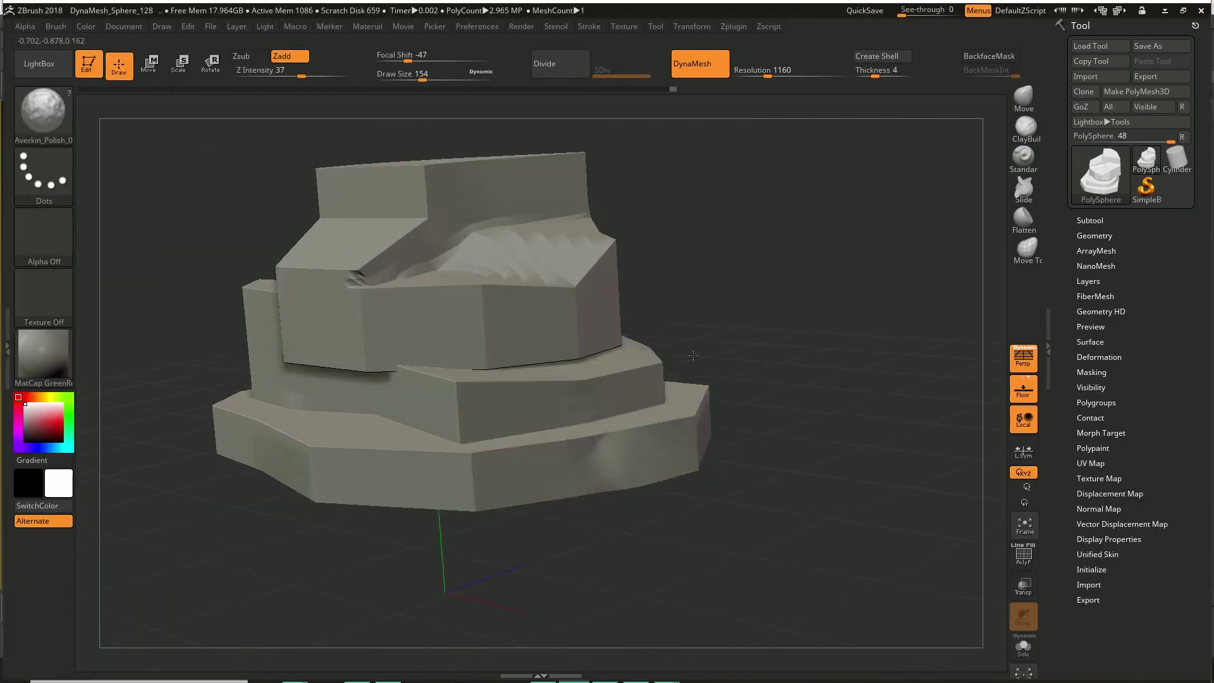
Step: Rotate the view to see more of the rock's top
mouse_move(693, 356)
mouse_down()
mouse_move(536, 284)
mouse_move(751, 257)
mouse_up()
Step: Sculpt clay strokes and a built-up ridge along the top of the upper block
key(space)
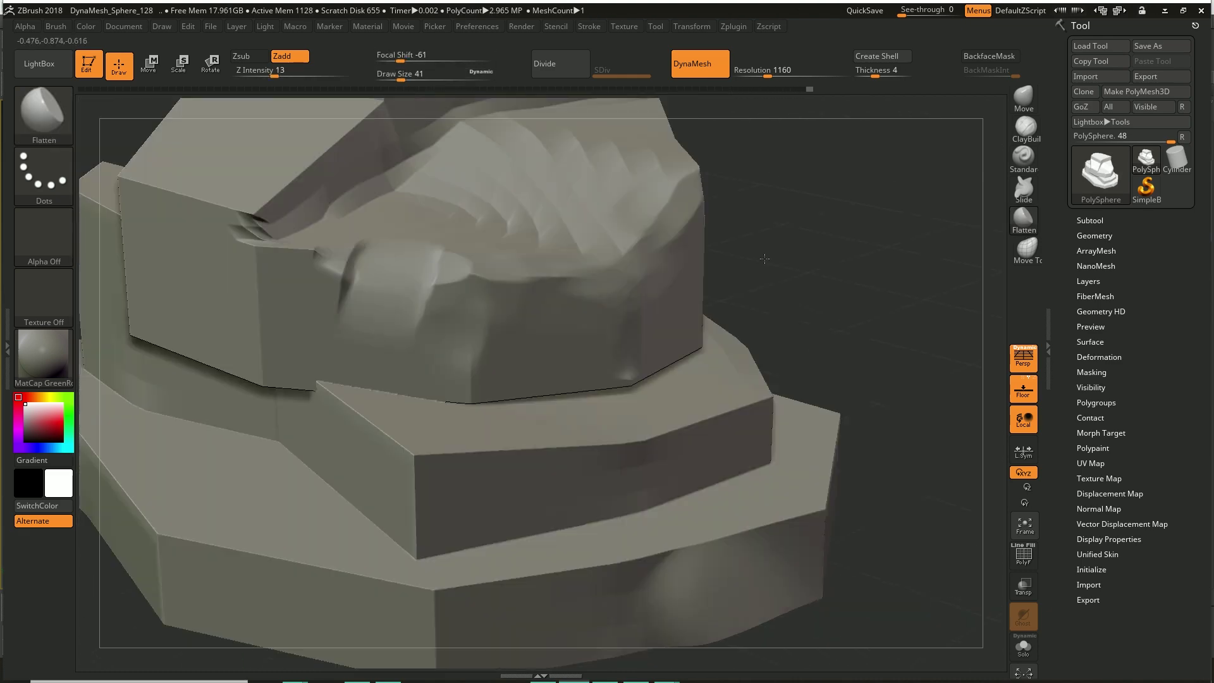
mouse_move(383, 306)
mouse_down()
mouse_move(506, 265)
mouse_move(422, 186)
mouse_move(427, 258)
mouse_up()
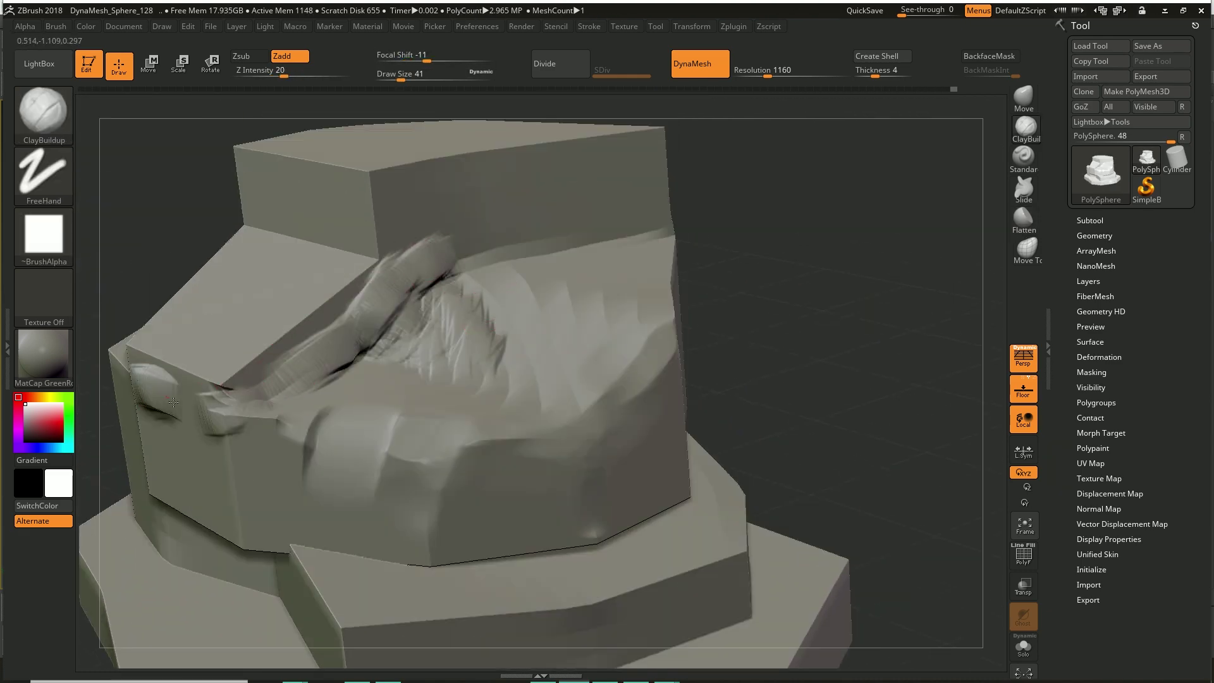
mouse_move(173, 401)
mouse_down()
mouse_move(461, 266)
mouse_move(501, 259)
mouse_up()
key(ctrl)
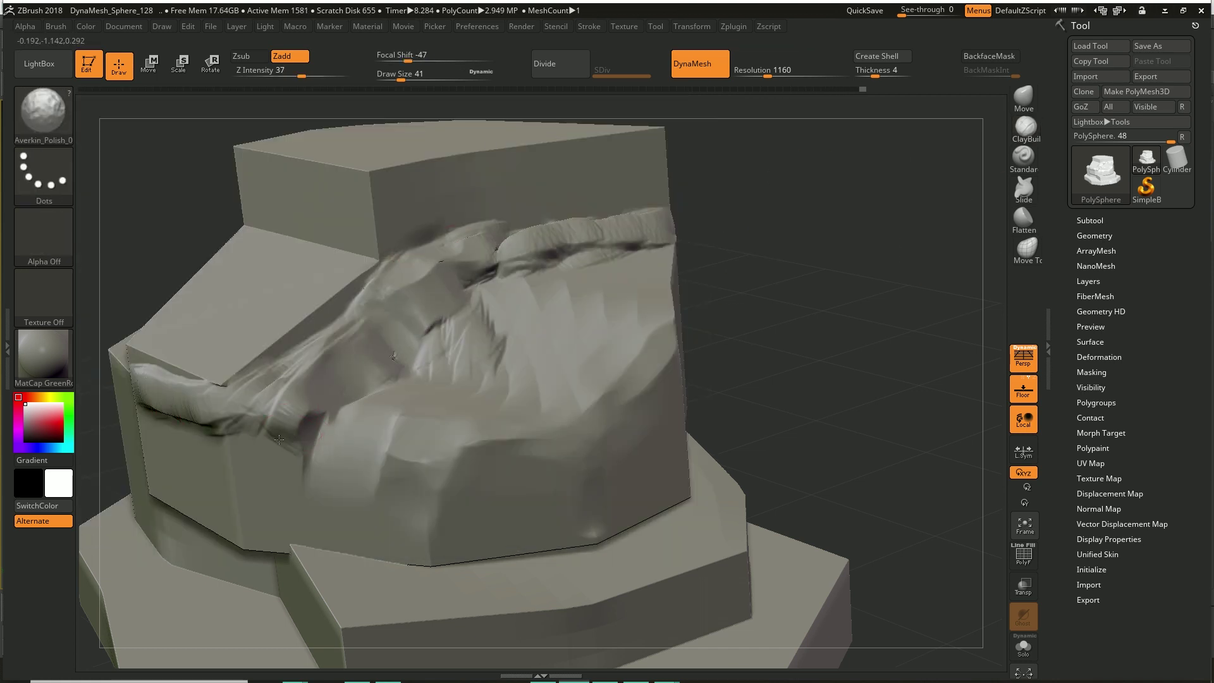
drag(279, 439, 365, 355)
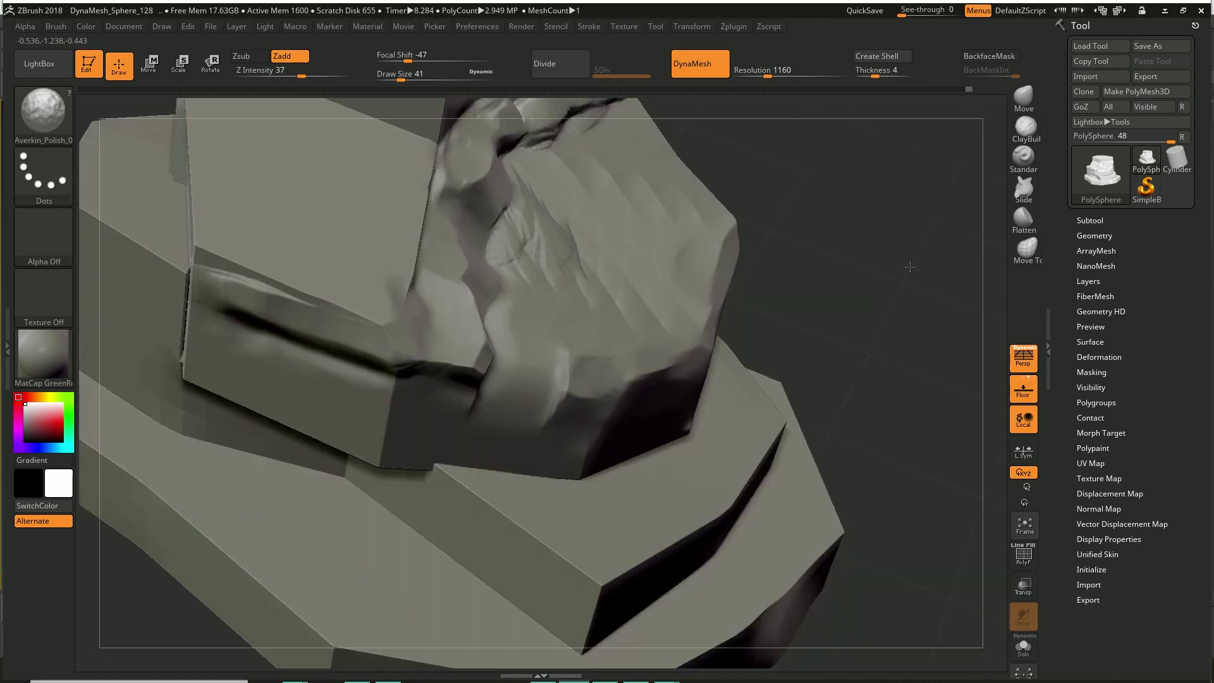
drag(916, 190, 695, 443)
mouse_move(488, 150)
mouse_down()
mouse_move(561, 221)
mouse_move(740, 257)
mouse_move(577, 162)
mouse_move(632, 240)
mouse_move(697, 271)
mouse_move(486, 253)
mouse_up()
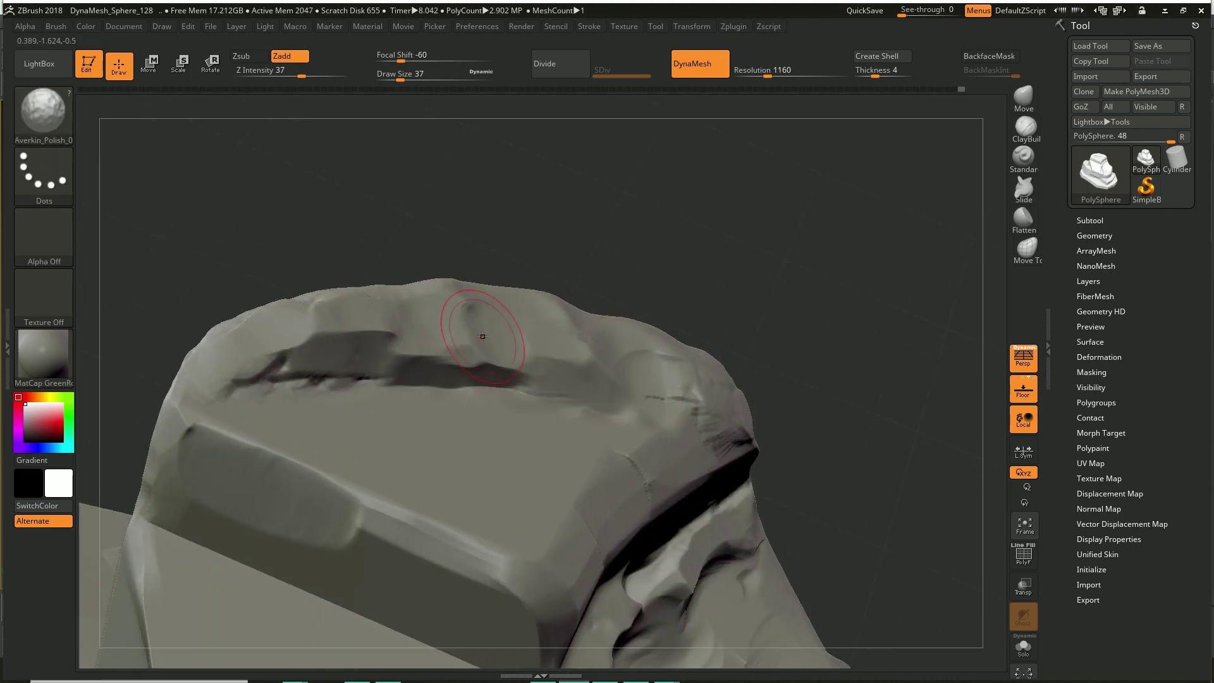
Step: Shrink the brush to size 17 with focal shift -76, then review the rock from several sides
mouse_move(321, 364)
mouse_down()
mouse_move(339, 374)
mouse_move(605, 243)
mouse_up()
key(space)
drag(406, 240, 379, 241)
drag(658, 319, 623, 374)
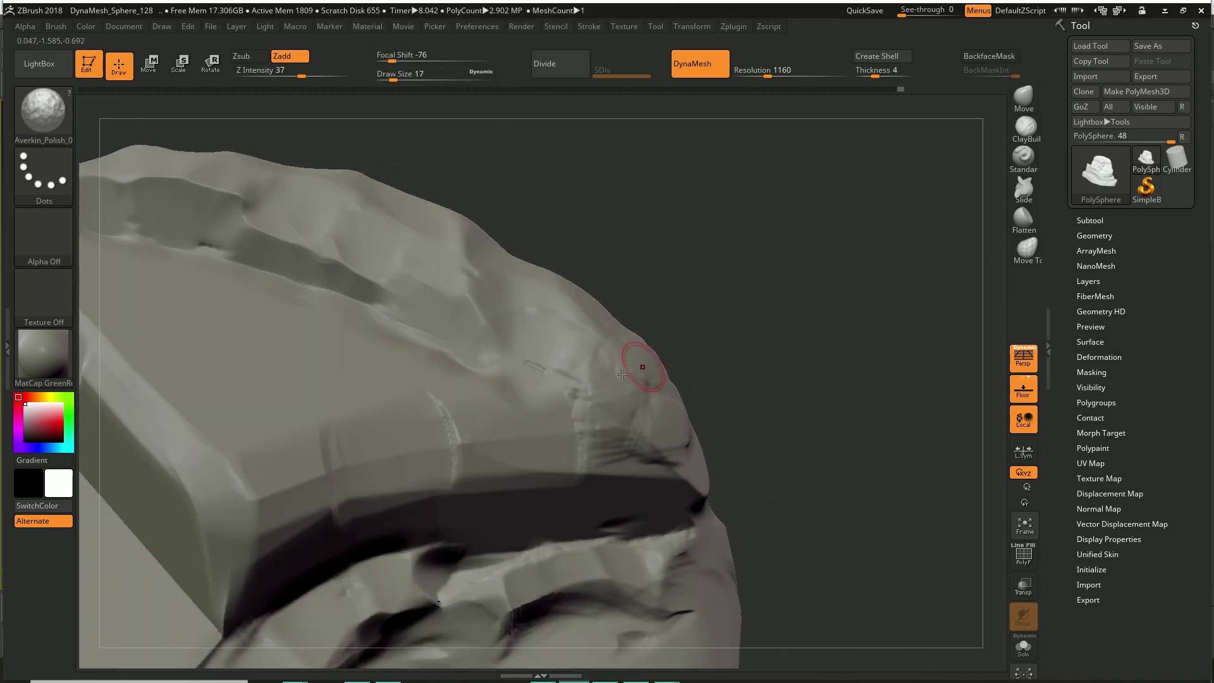
mouse_move(754, 311)
mouse_down()
mouse_move(744, 297)
mouse_move(777, 304)
mouse_move(247, 462)
mouse_up()
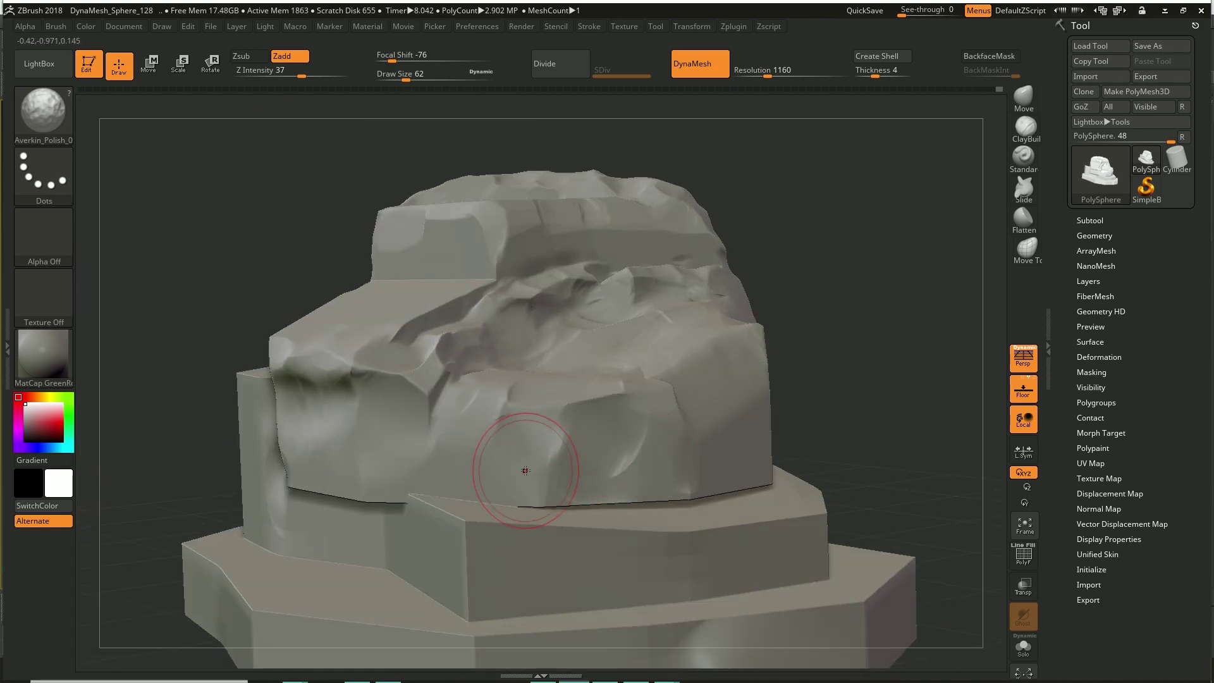
drag(526, 470, 609, 406)
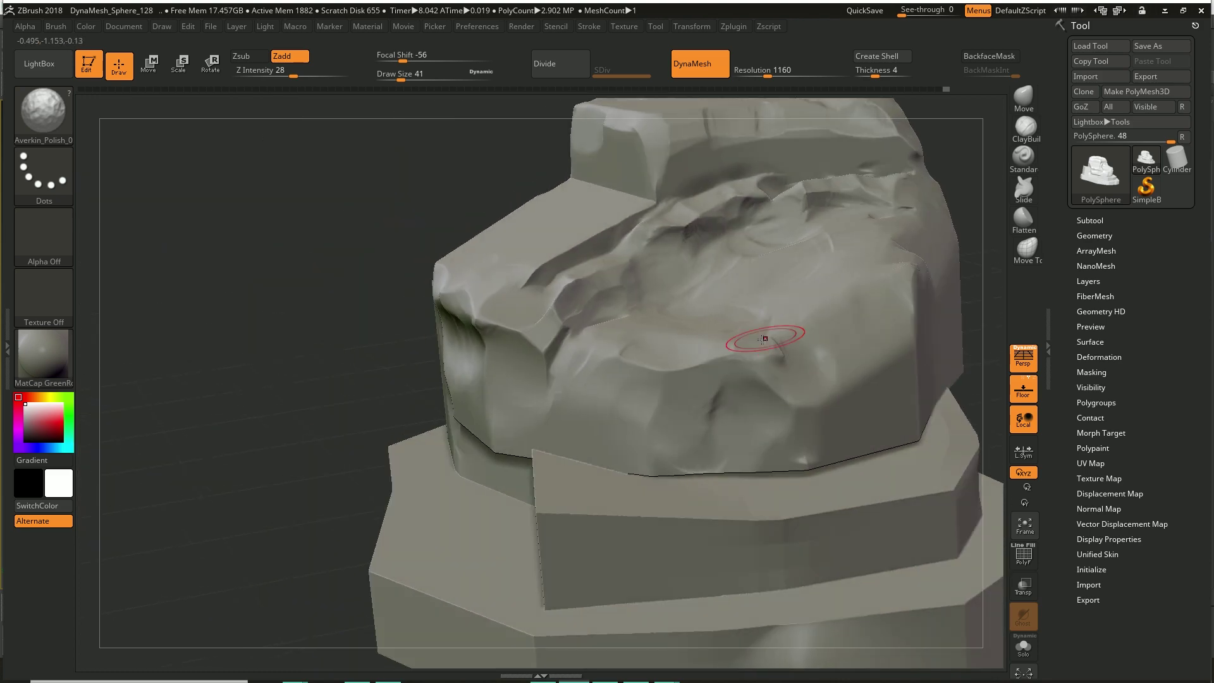
drag(797, 244, 577, 344)
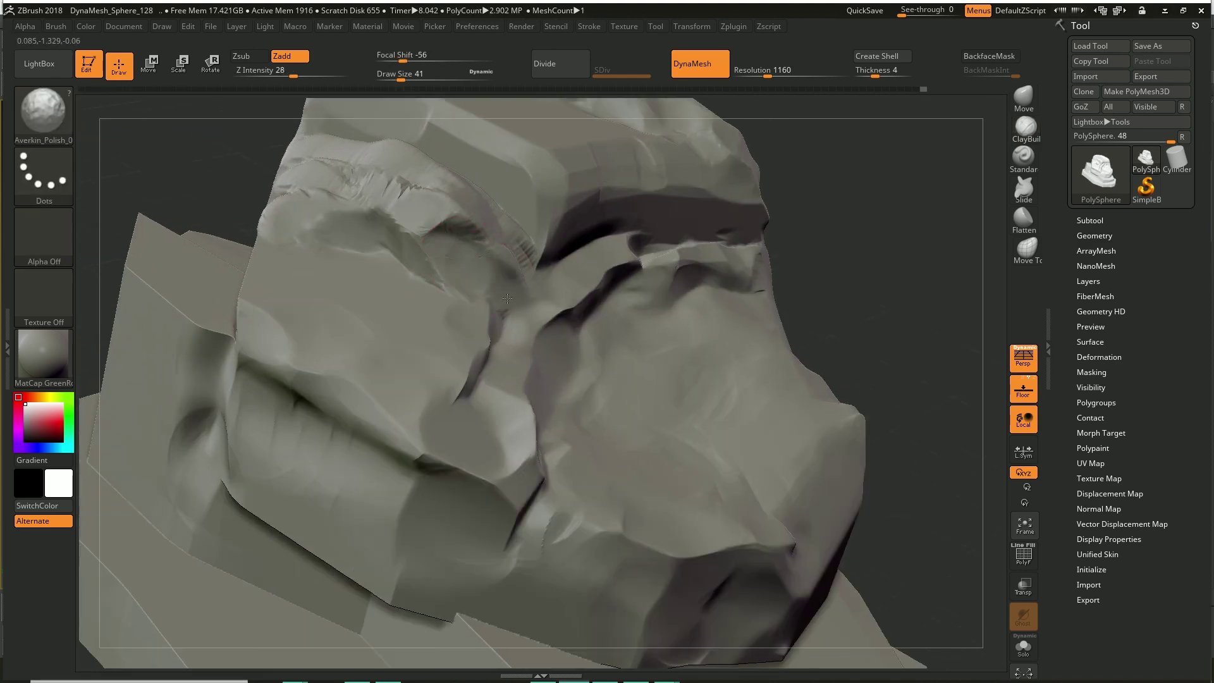
Step: Undo the last stroke, then flatten the surface along the deep crease
key(ctrl+z)
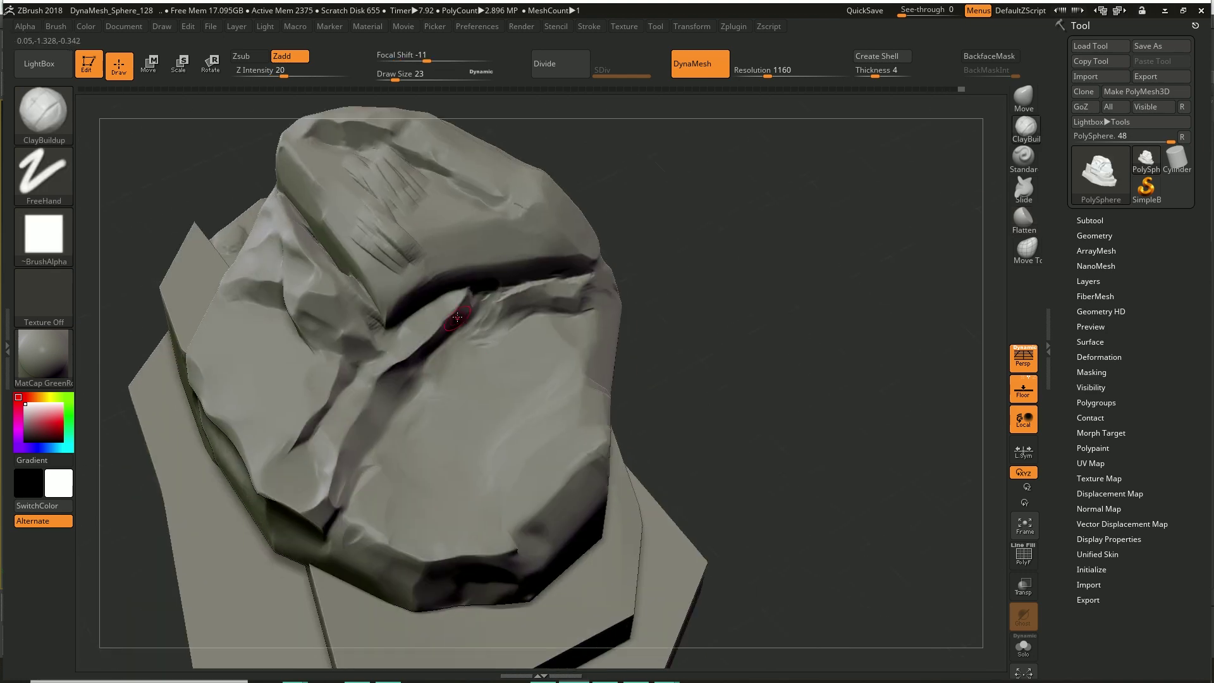
click(1015, 219)
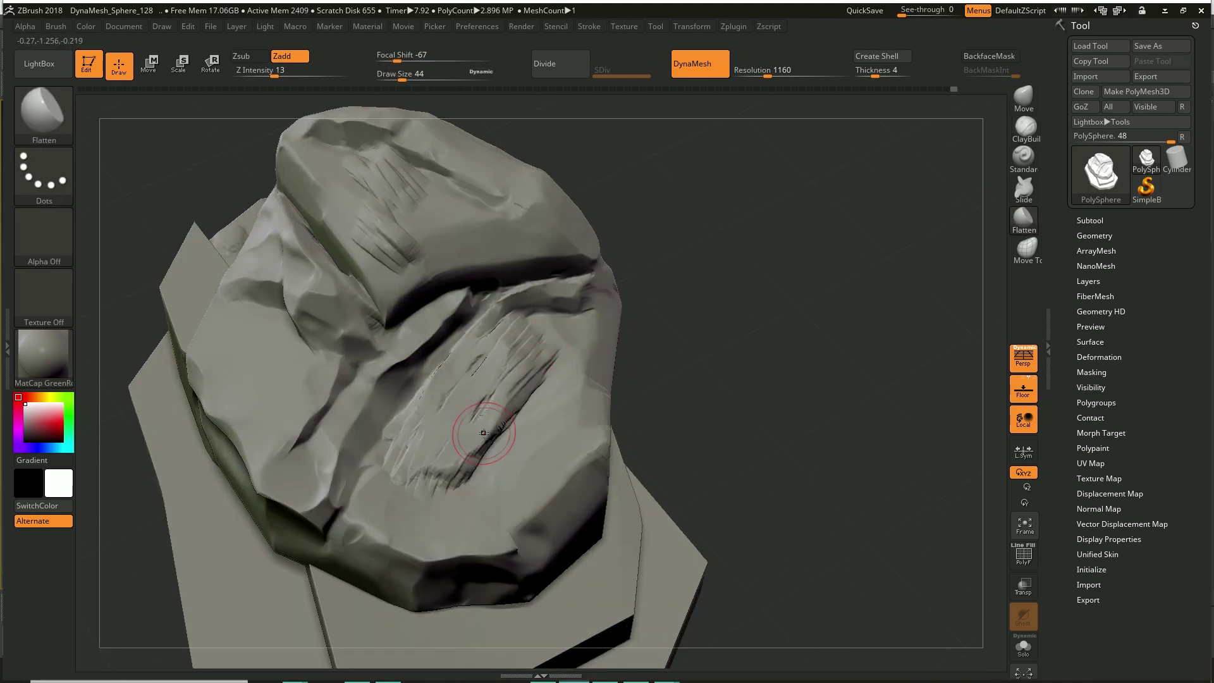
right_drag(533, 359, 472, 488)
ctrl+right_drag(496, 373, 468, 331)
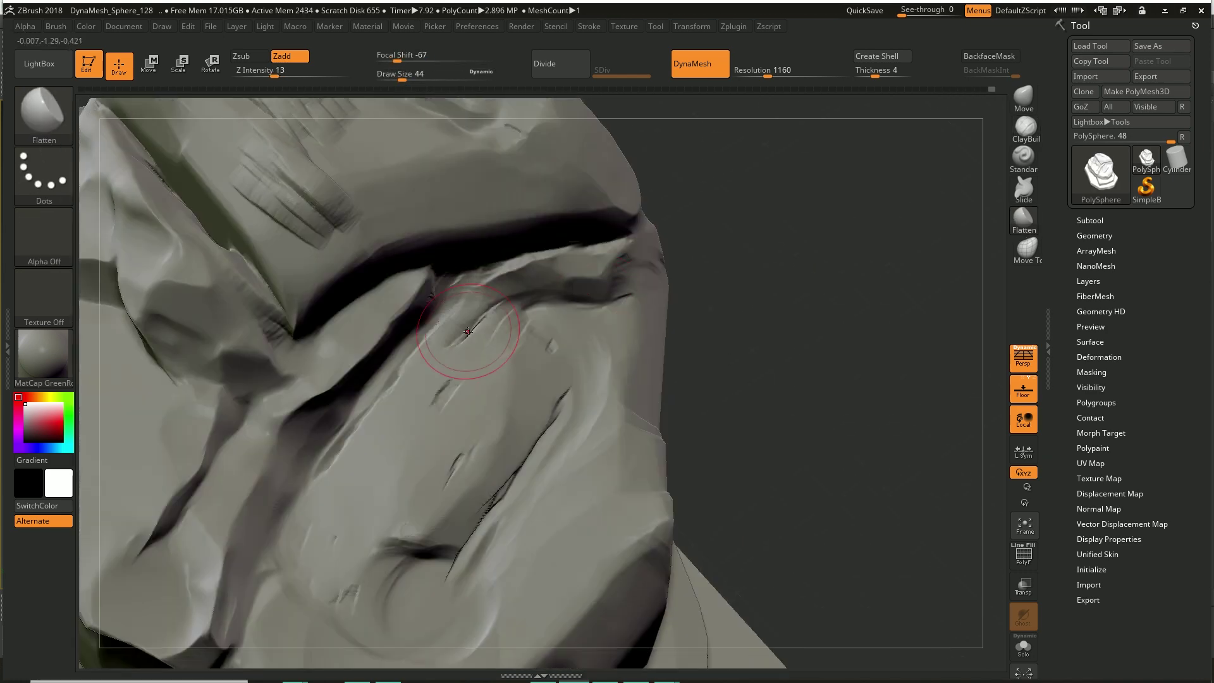
drag(554, 425, 639, 370)
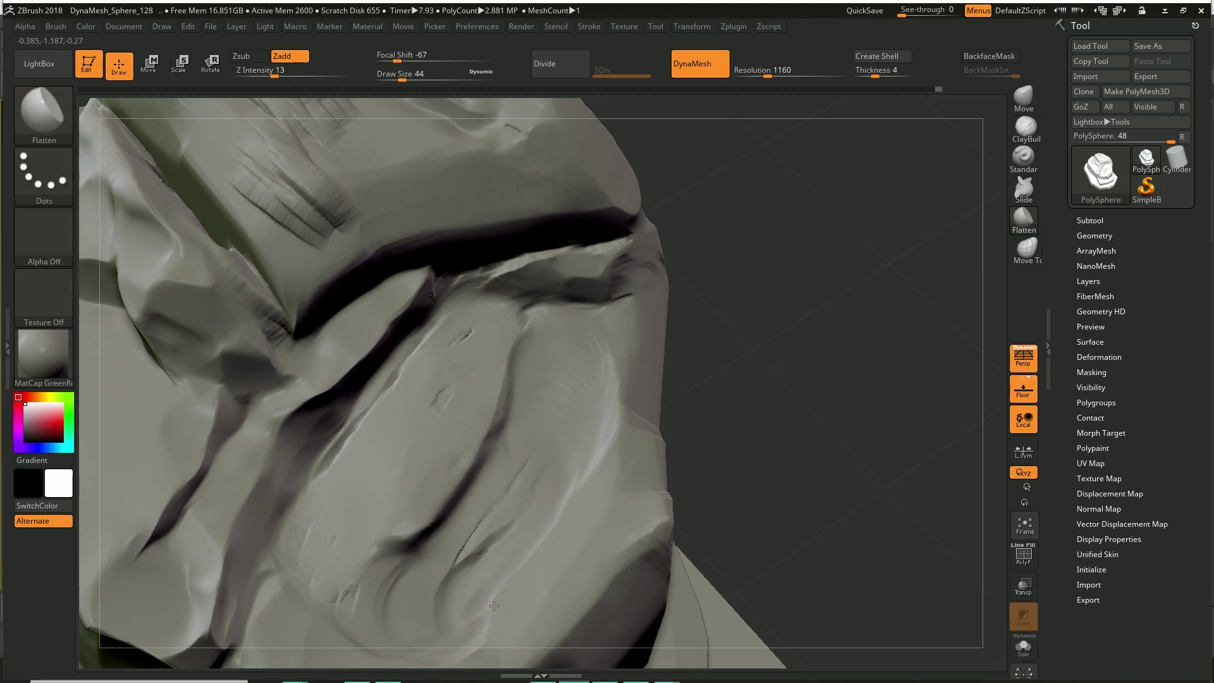
mouse_move(659, 385)
right_down()
mouse_move(506, 284)
mouse_move(379, 253)
mouse_move(523, 236)
right_up()
Step: Load the Averkin_Polish_0 brush and display the rock in MatCap LBrown
click(44, 114)
click(439, 121)
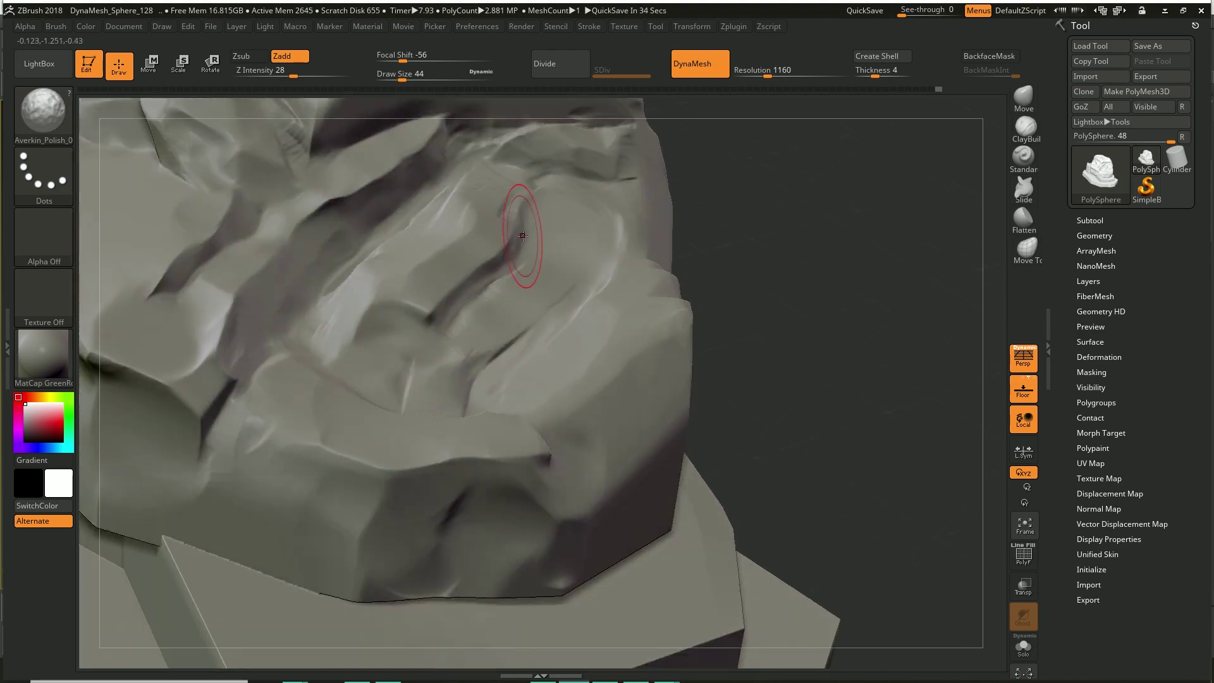
mouse_move(790, 271)
right_down()
mouse_move(515, 271)
mouse_move(791, 248)
mouse_move(457, 437)
right_up()
key(b)
key(f)
key(l)
key(m)
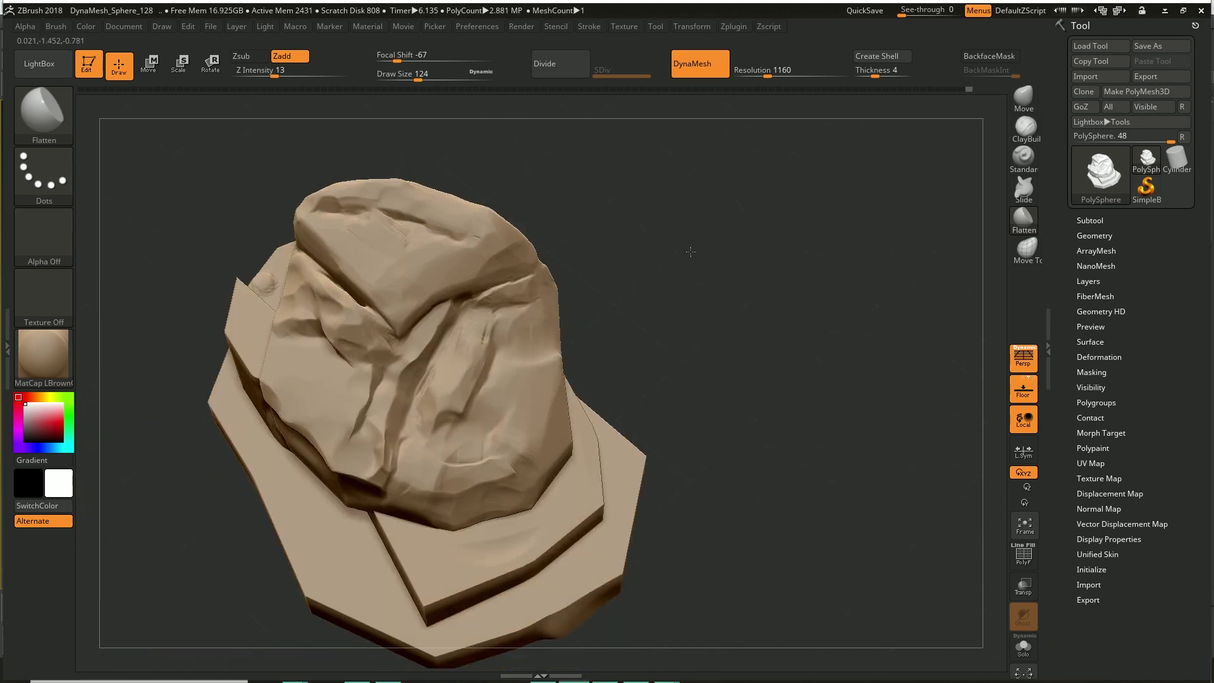
Step: Select the ClayBuildup brush from the Brush palette and zoom in on the rock
key(b)
key(c)
key(b)
mouse_move(535, 451)
right_down()
mouse_move(536, 427)
mouse_move(503, 395)
mouse_move(953, 163)
right_up()
key(b)
key(f)
key(l)
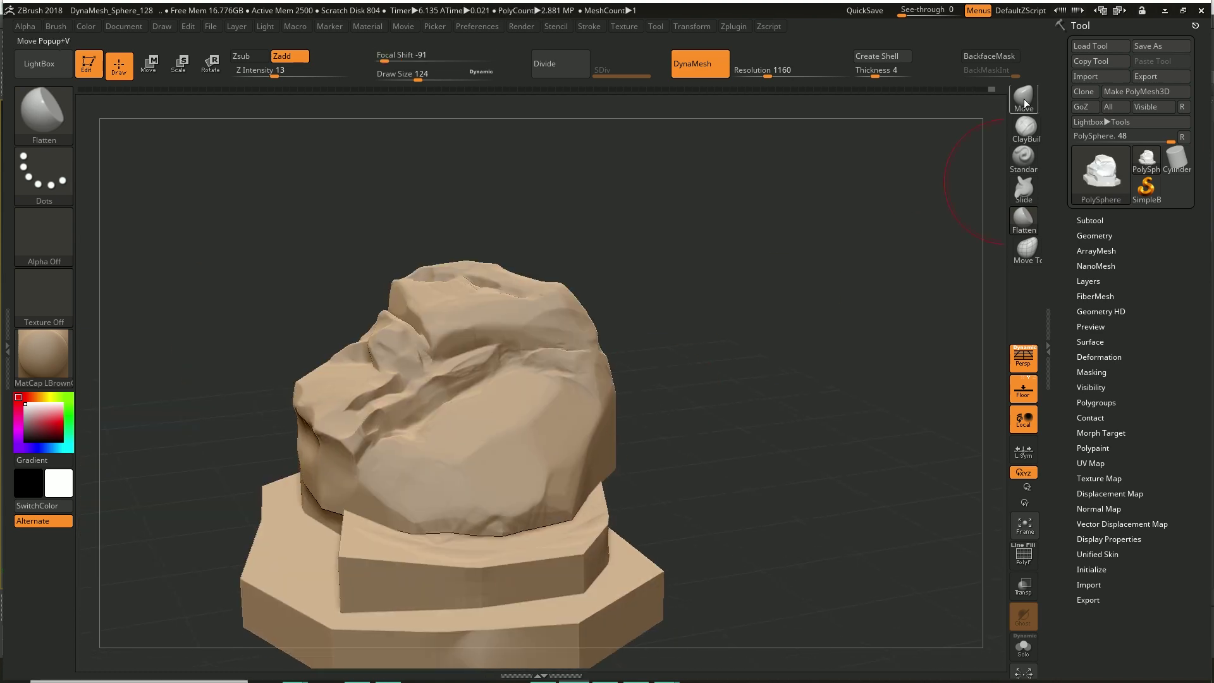
click(1026, 126)
click(43, 174)
click(236, 183)
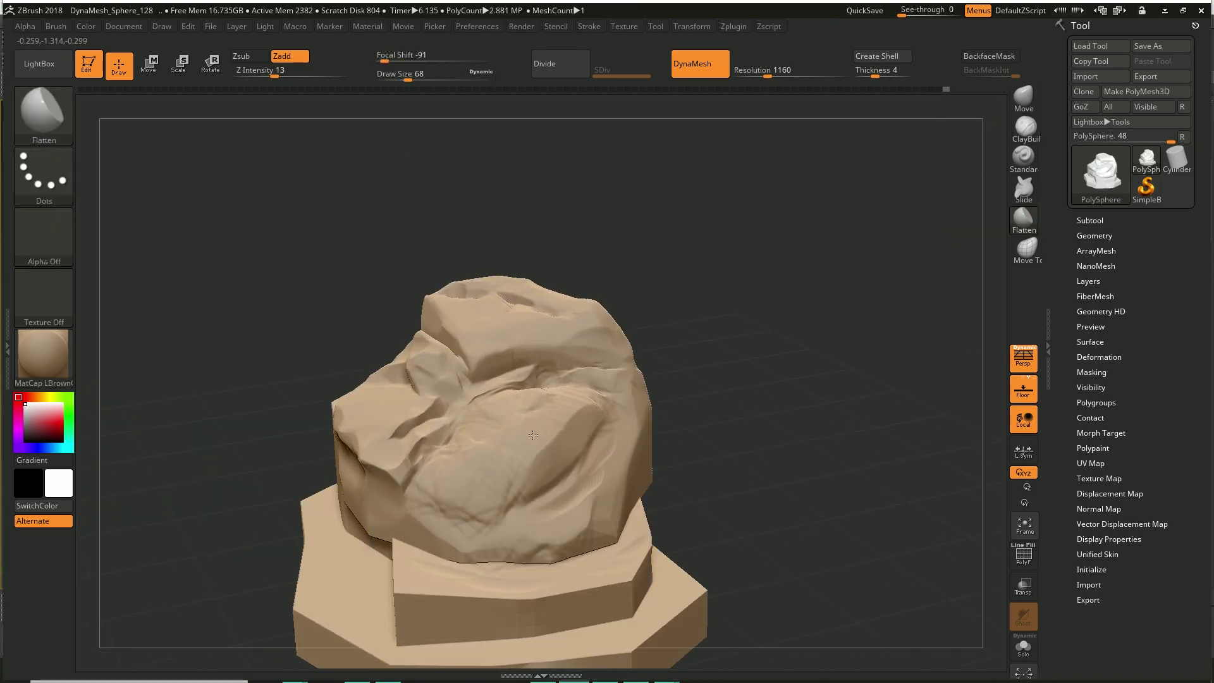
mouse_move(495, 476)
right_down()
mouse_move(557, 501)
mouse_move(496, 531)
right_up()
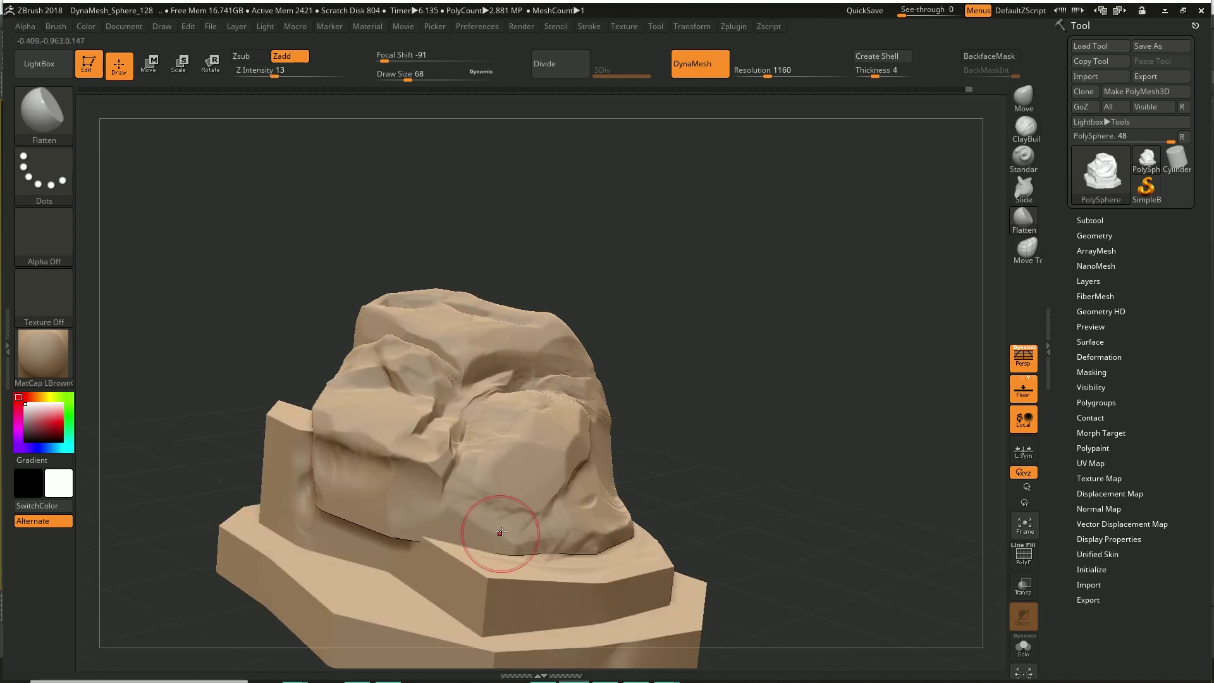
ctrl+right_drag(568, 428, 556, 316)
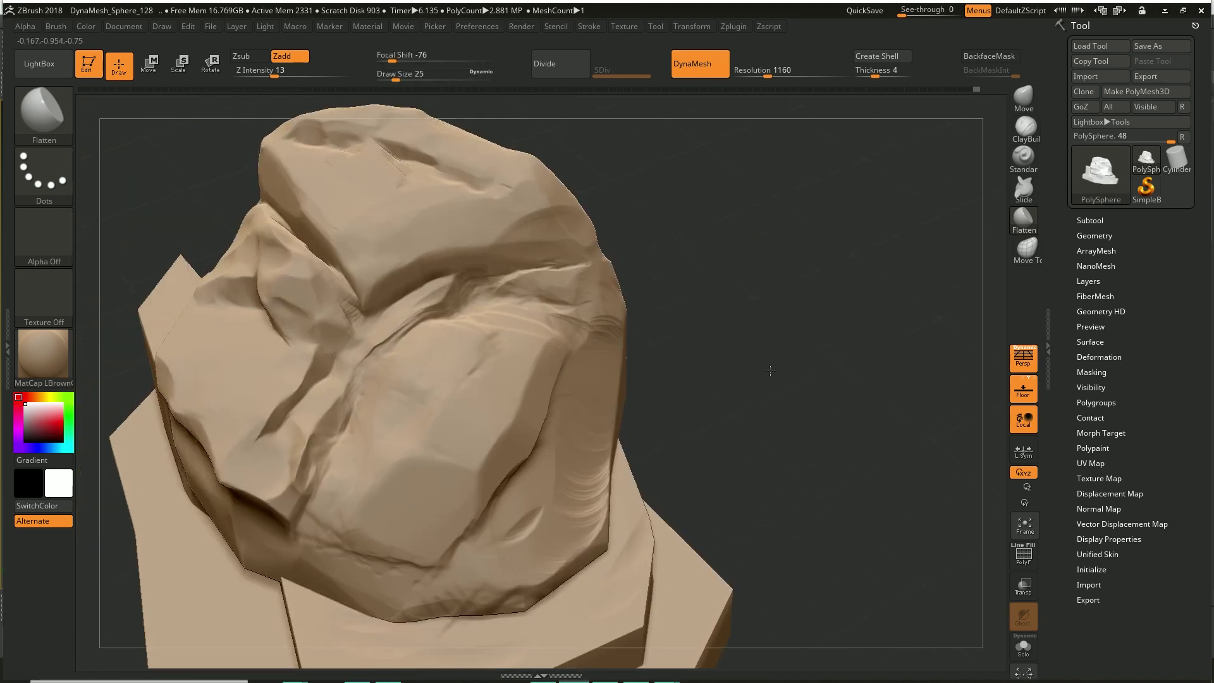
Step: Raise focal shift to -27 and flatten the rock's upper surface
key(space)
drag(543, 312, 569, 317)
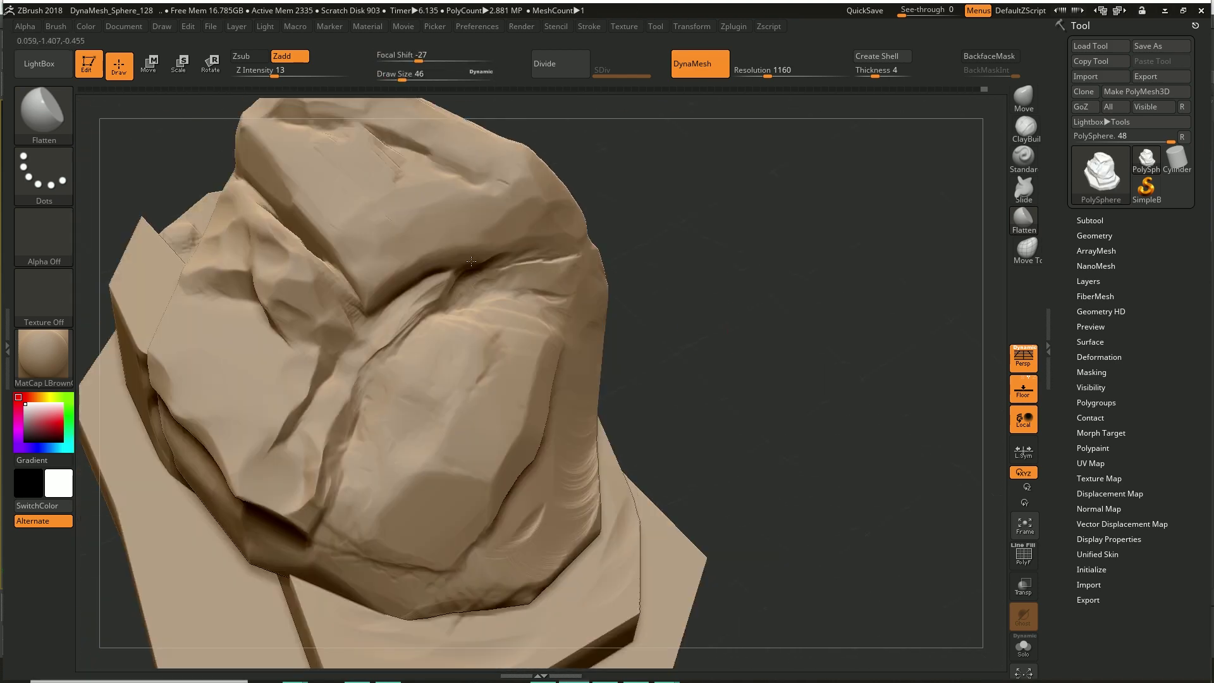
mouse_move(556, 329)
right_down()
mouse_move(541, 451)
mouse_move(463, 409)
mouse_move(433, 312)
right_up()
key(b)
key(c)
key(b)
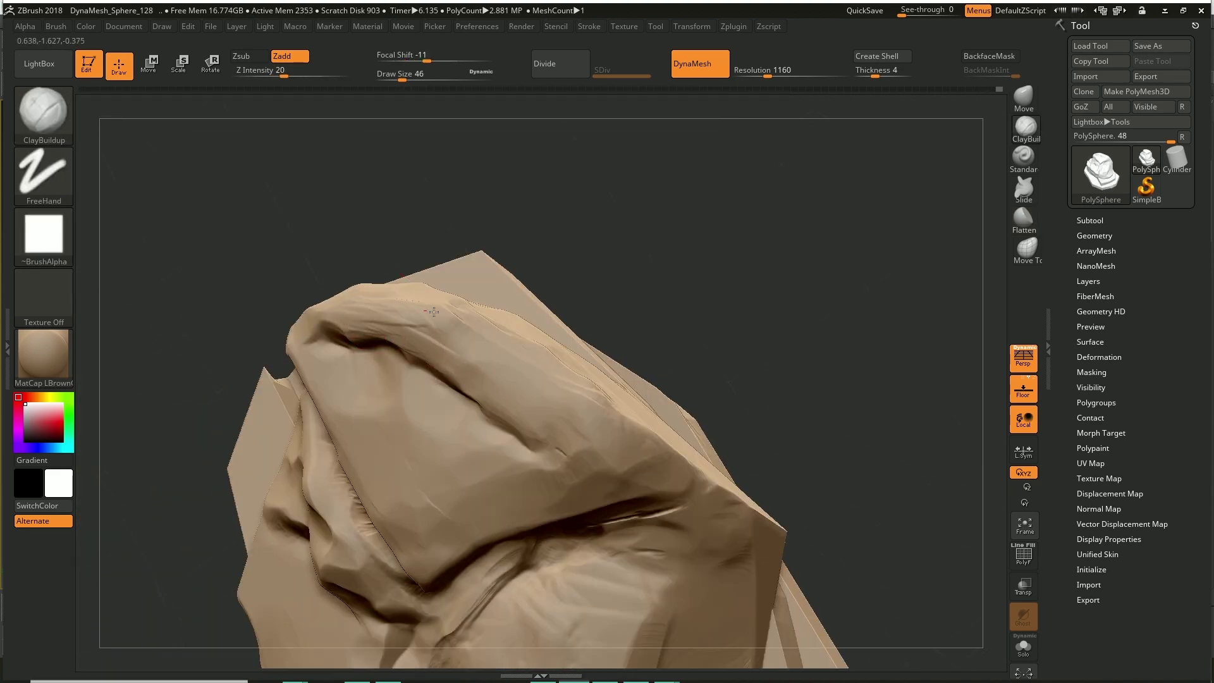
right_drag(551, 364, 632, 354)
click(1024, 218)
right_drag(790, 354, 717, 399)
drag(404, 537, 503, 543)
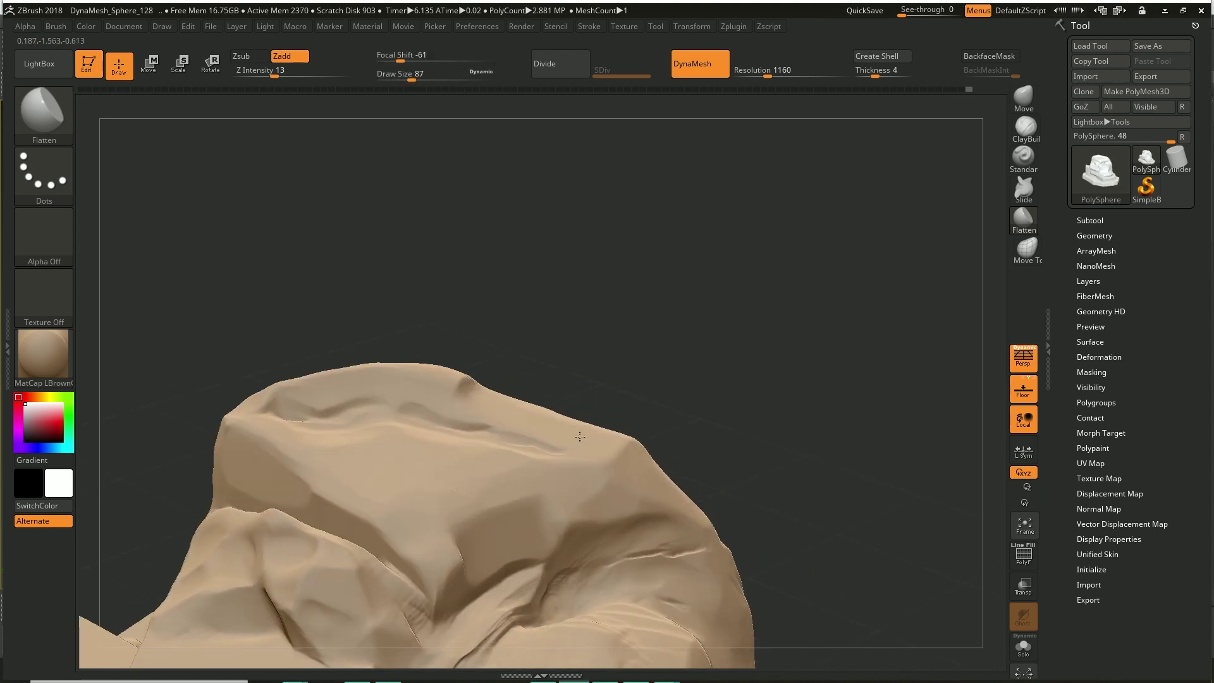
right_drag(580, 436, 632, 379)
Step: Build up a raised clay lump near the peak of the rock top
key(b)
key(m)
key(v)
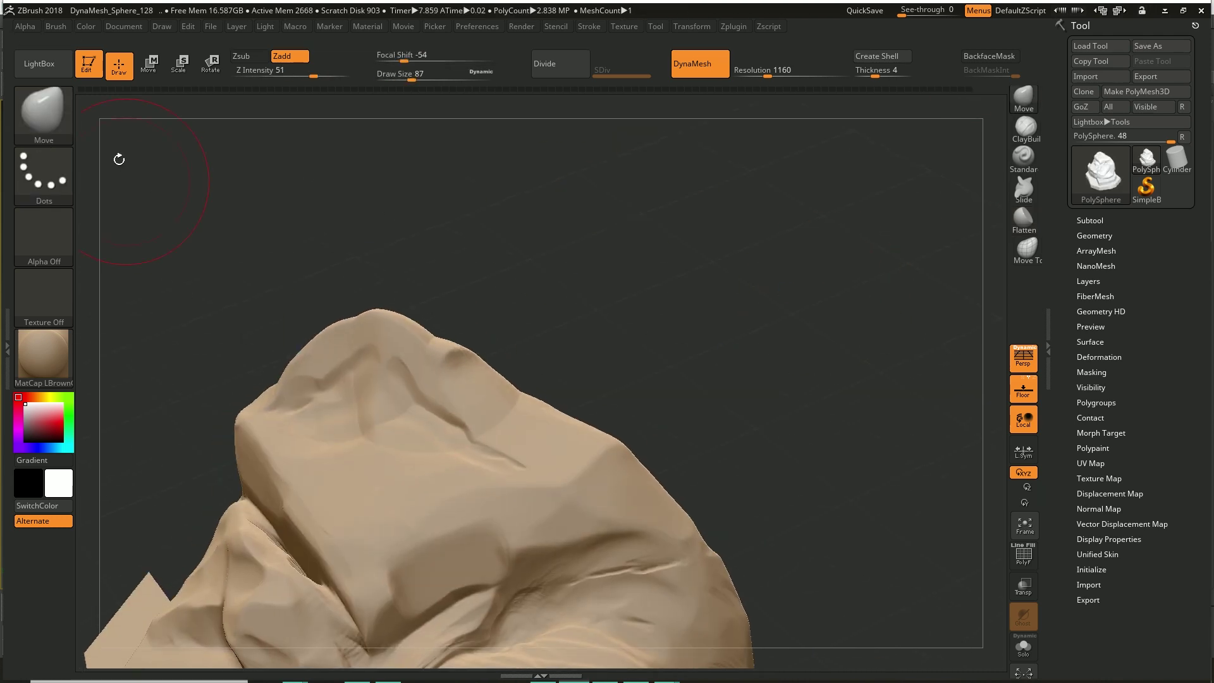
key(space)
right_drag(425, 359, 400, 294)
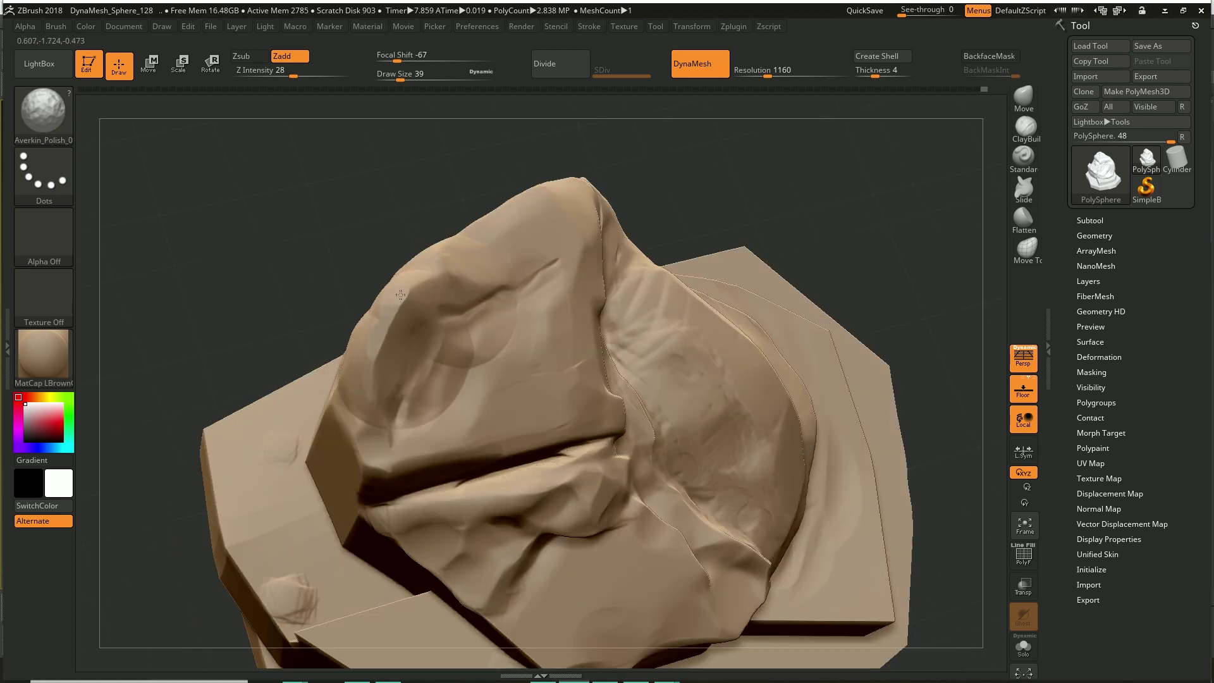
right_drag(367, 350, 405, 379)
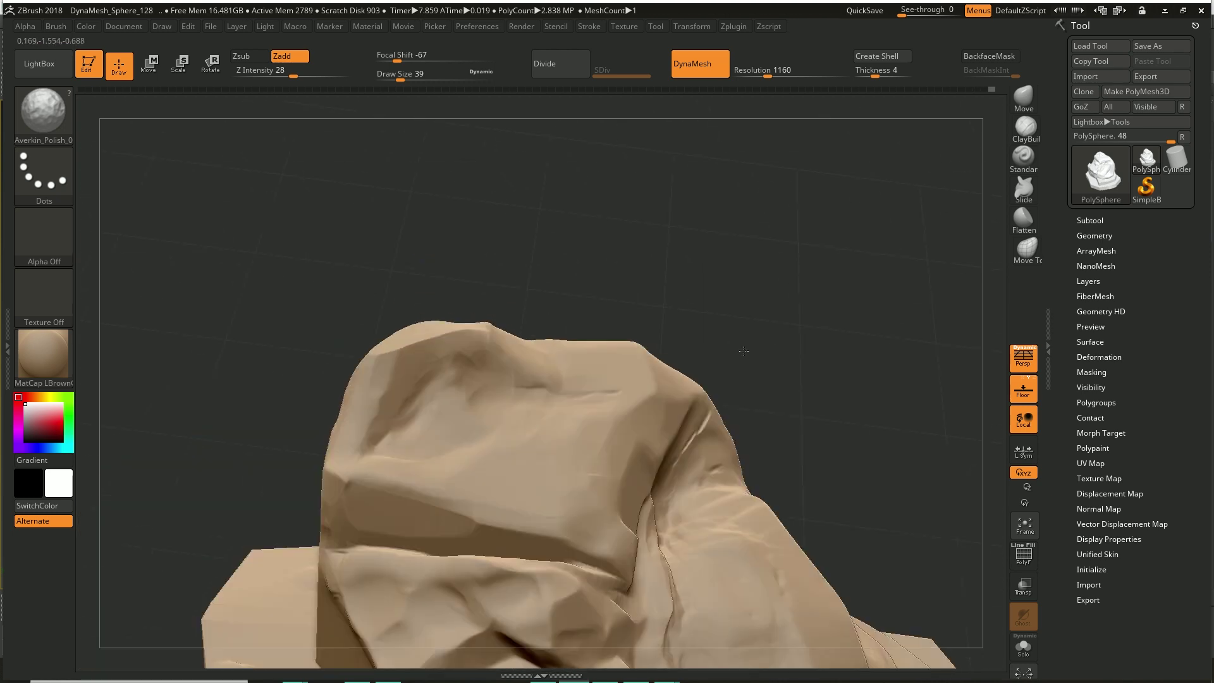
key(b)
key(c)
key(b)
drag(442, 462, 506, 443)
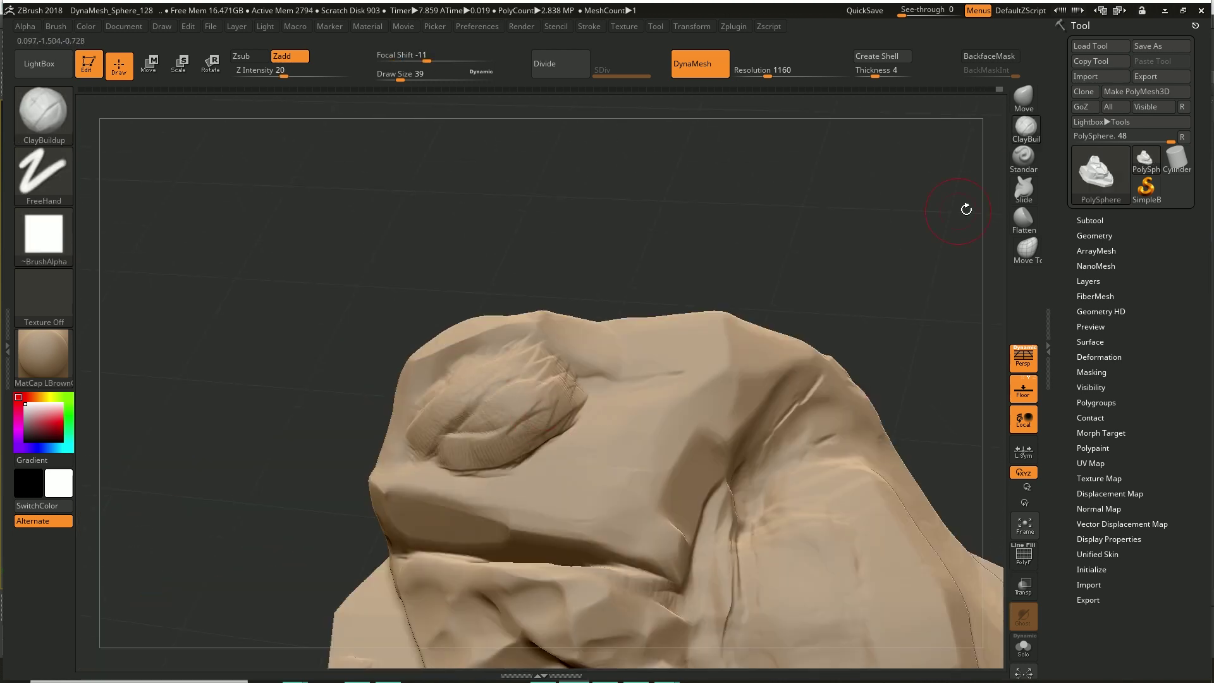
Step: Flatten around the new lump and zoom out to review the whole sculpt
click(1023, 218)
right_drag(811, 261, 439, 484)
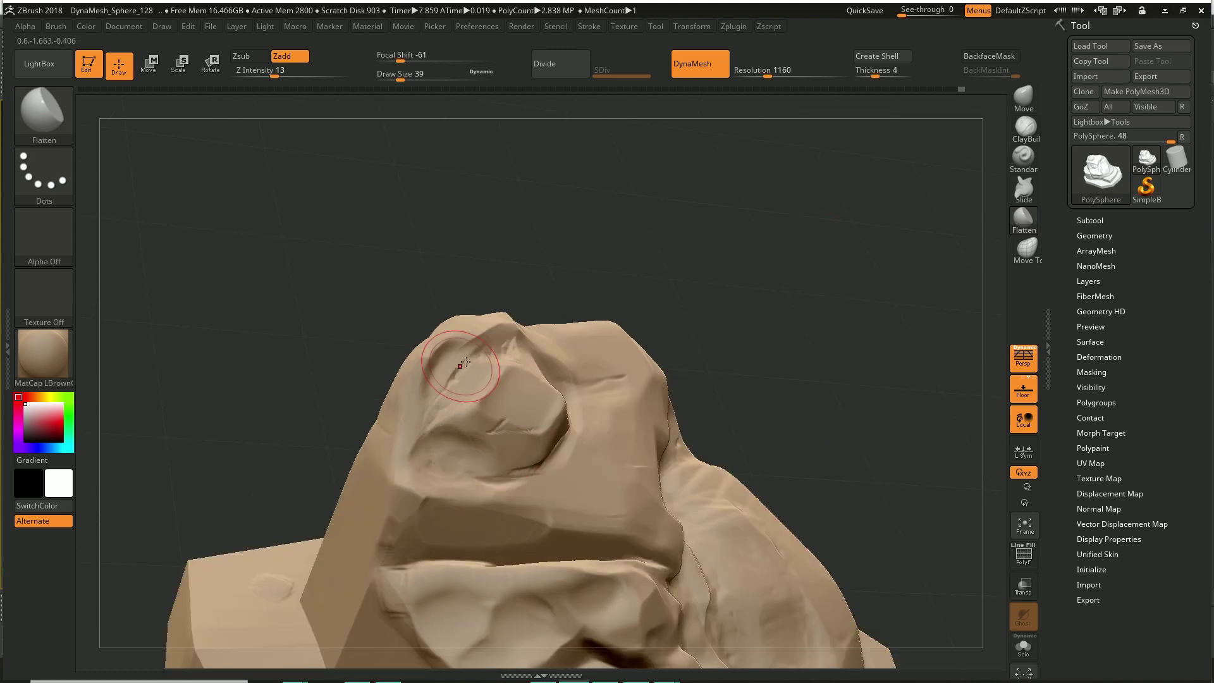
mouse_move(464, 361)
right_down()
mouse_move(802, 383)
mouse_move(573, 330)
right_up()
key(b)
key(c)
key(b)
mouse_move(666, 319)
right_down()
mouse_move(778, 271)
mouse_move(598, 300)
mouse_move(365, 267)
right_up()
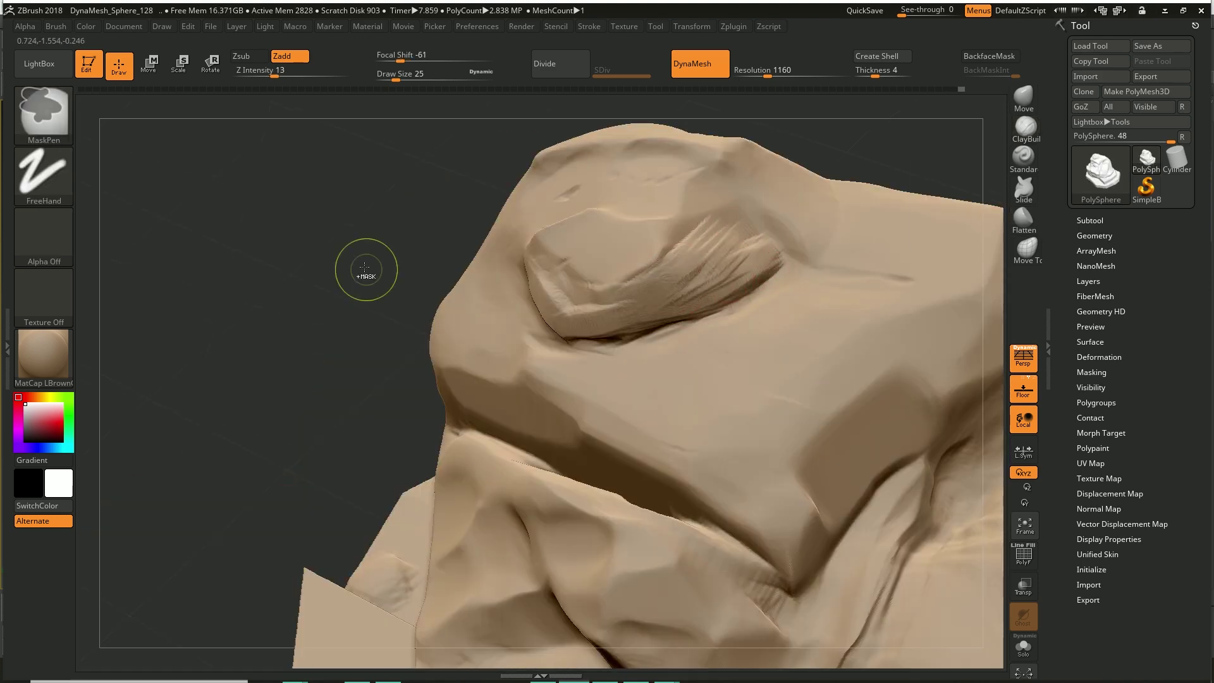
Step: Orbit around the raised lump while swapping between Flatten and ClayBuildup brushes
key(b)
key(f)
key(l)
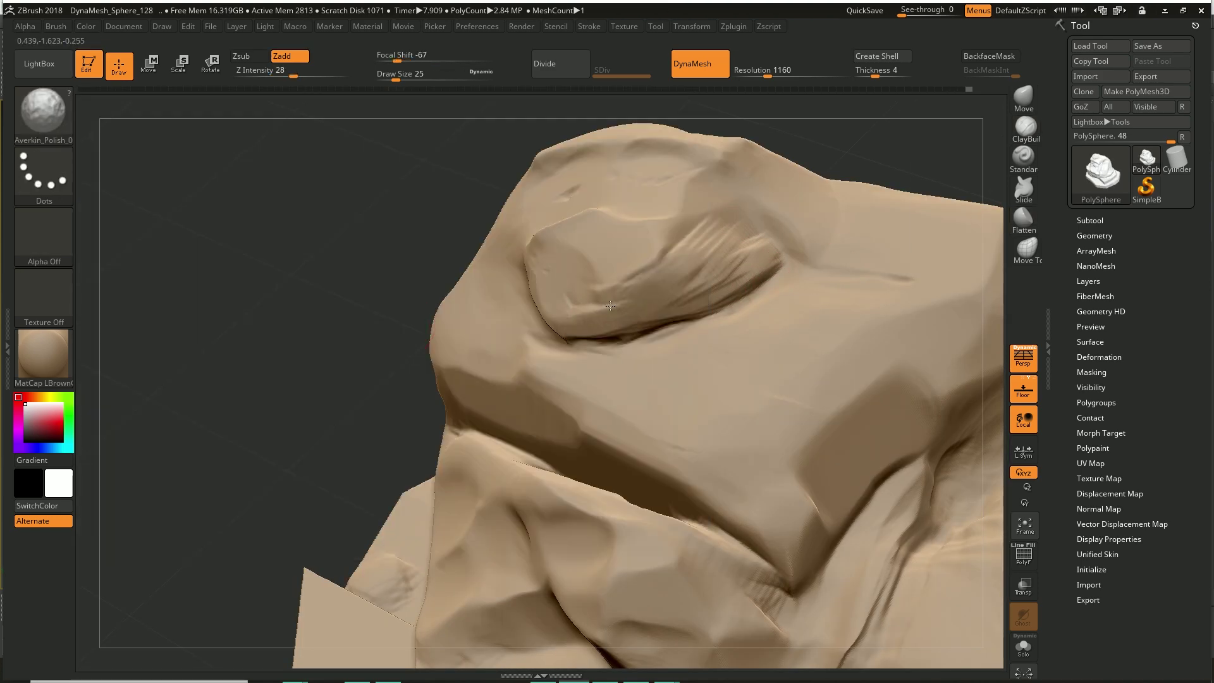
mouse_move(515, 237)
right_down()
mouse_move(456, 260)
mouse_move(596, 261)
right_up()
key(b)
key(c)
key(b)
right_drag(659, 231, 555, 268)
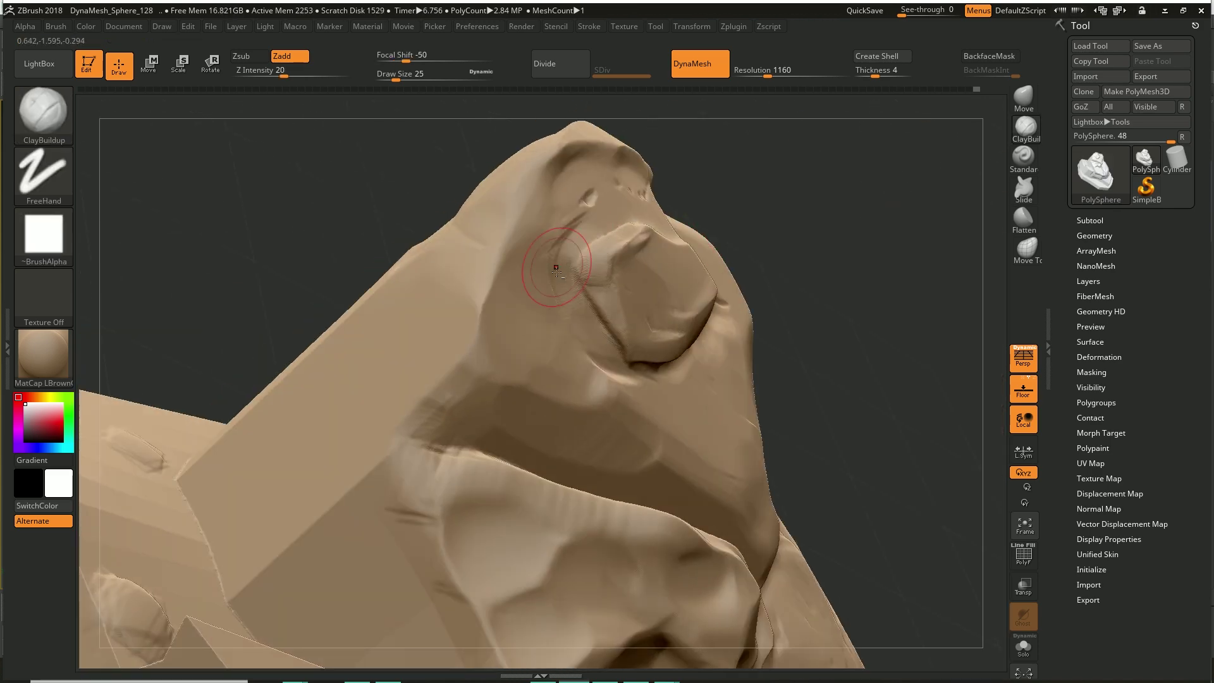
mouse_move(562, 311)
right_down()
mouse_move(723, 205)
mouse_move(836, 153)
mouse_move(858, 173)
right_up()
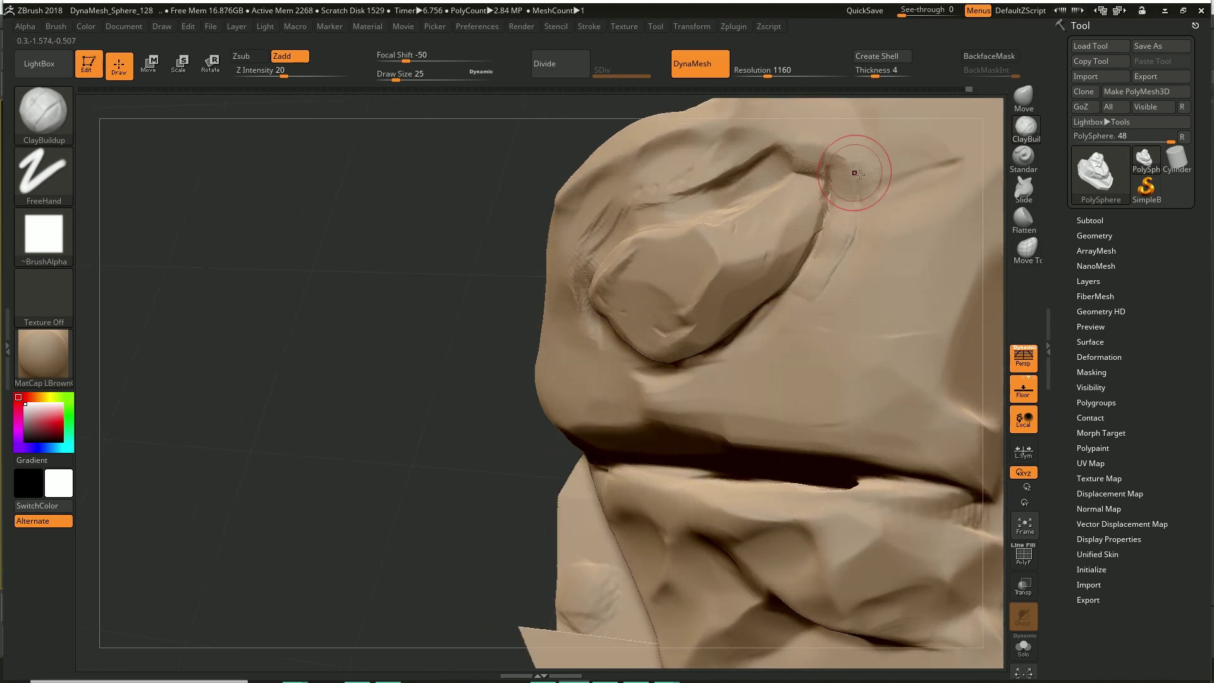
right_drag(782, 291, 679, 385)
Step: Flatten the surface above and around the knob
key(space)
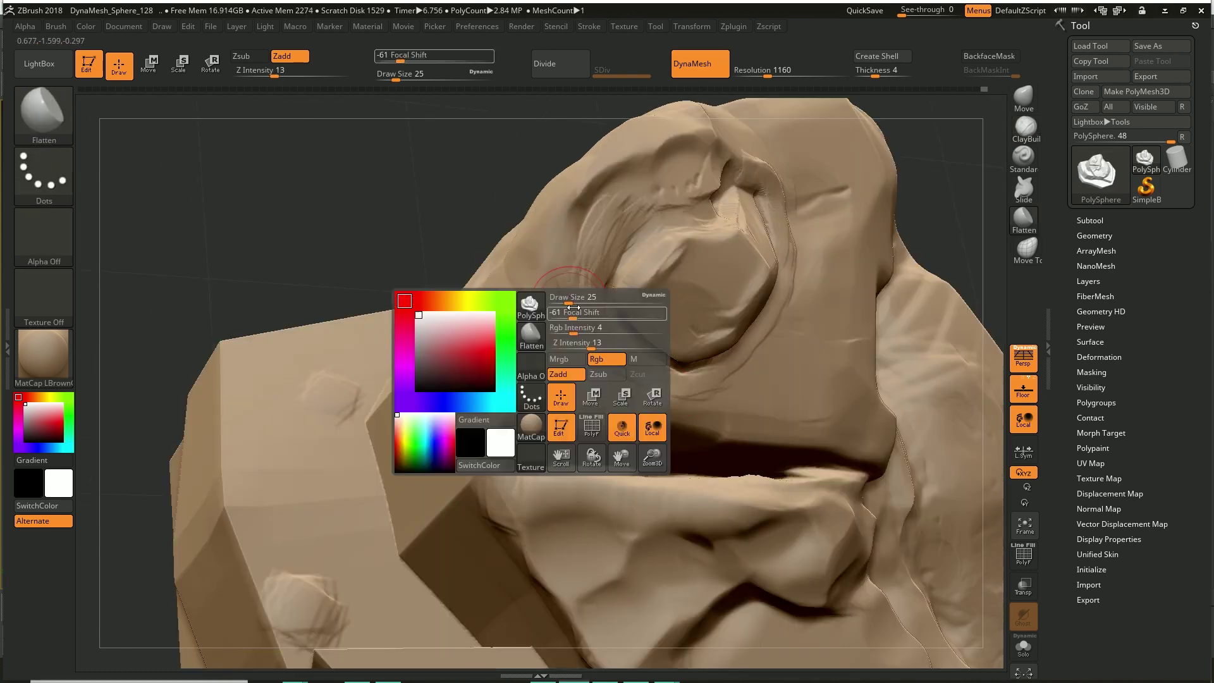
drag(607, 347, 601, 207)
right_drag(795, 288, 547, 257)
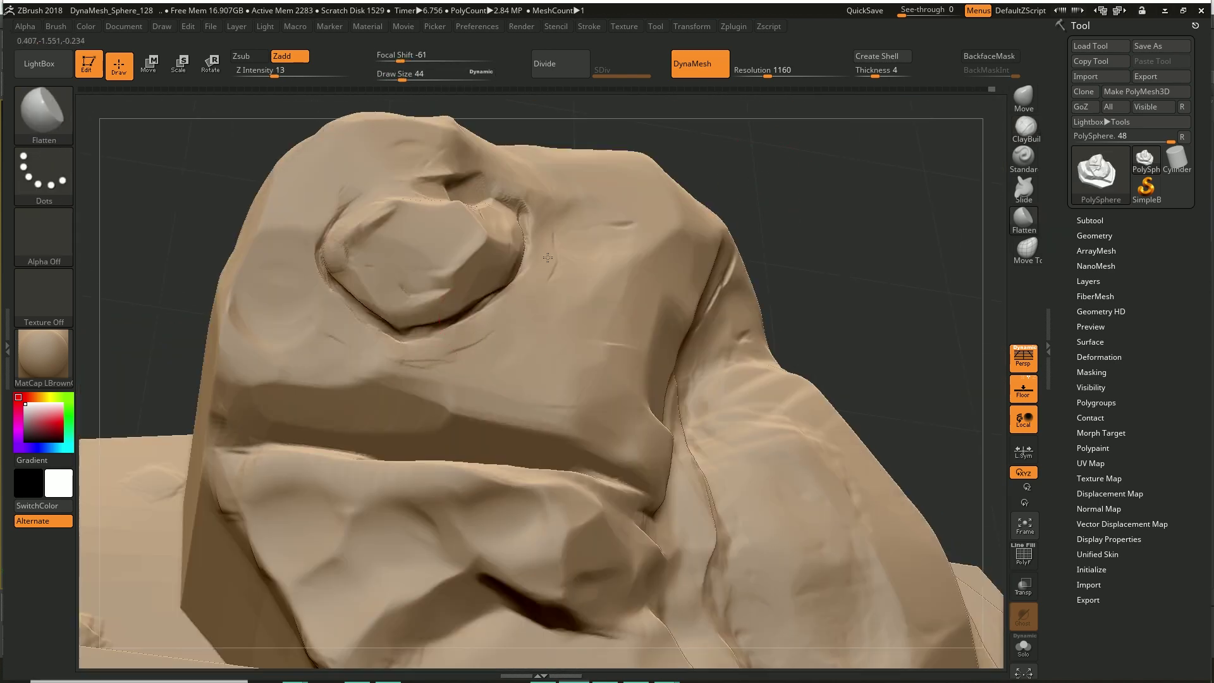
drag(628, 269, 575, 312)
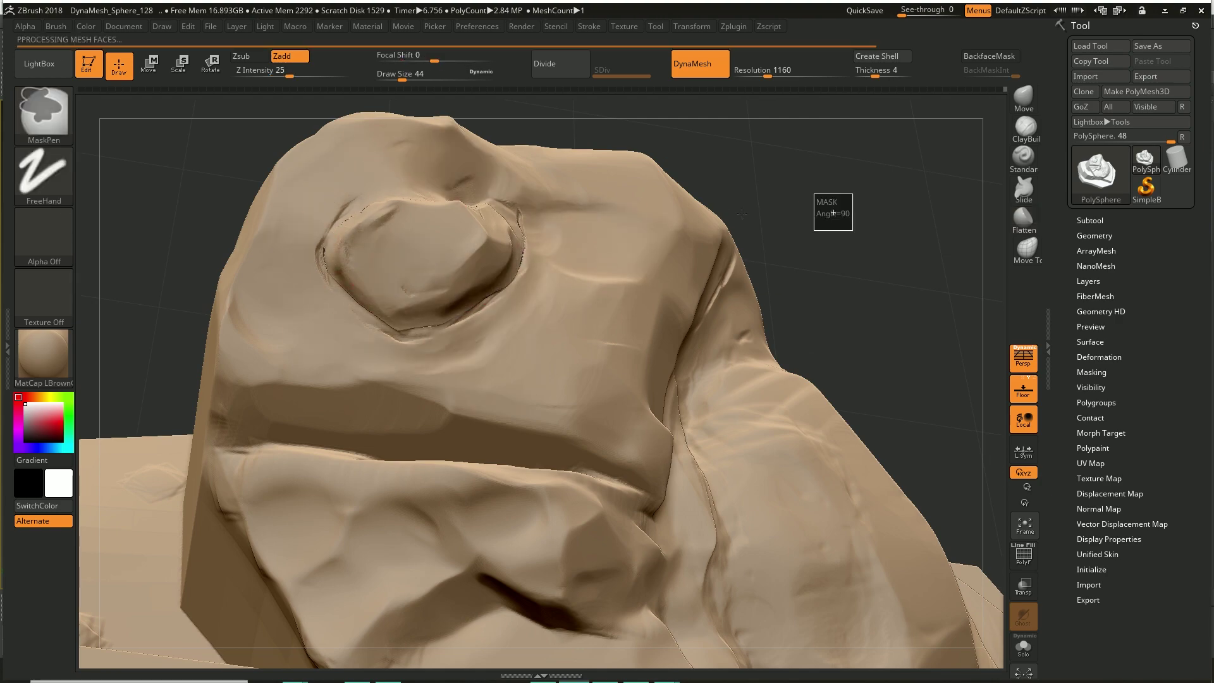
right_drag(742, 213, 54, 104)
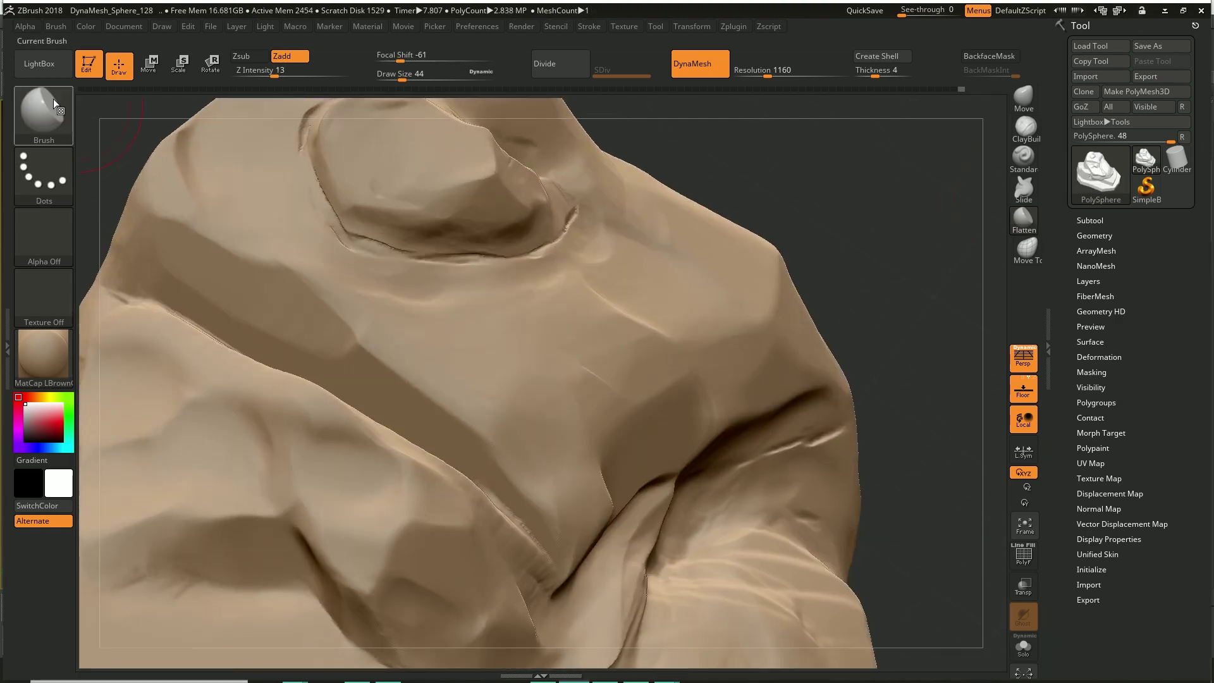
right_drag(324, 276, 348, 471)
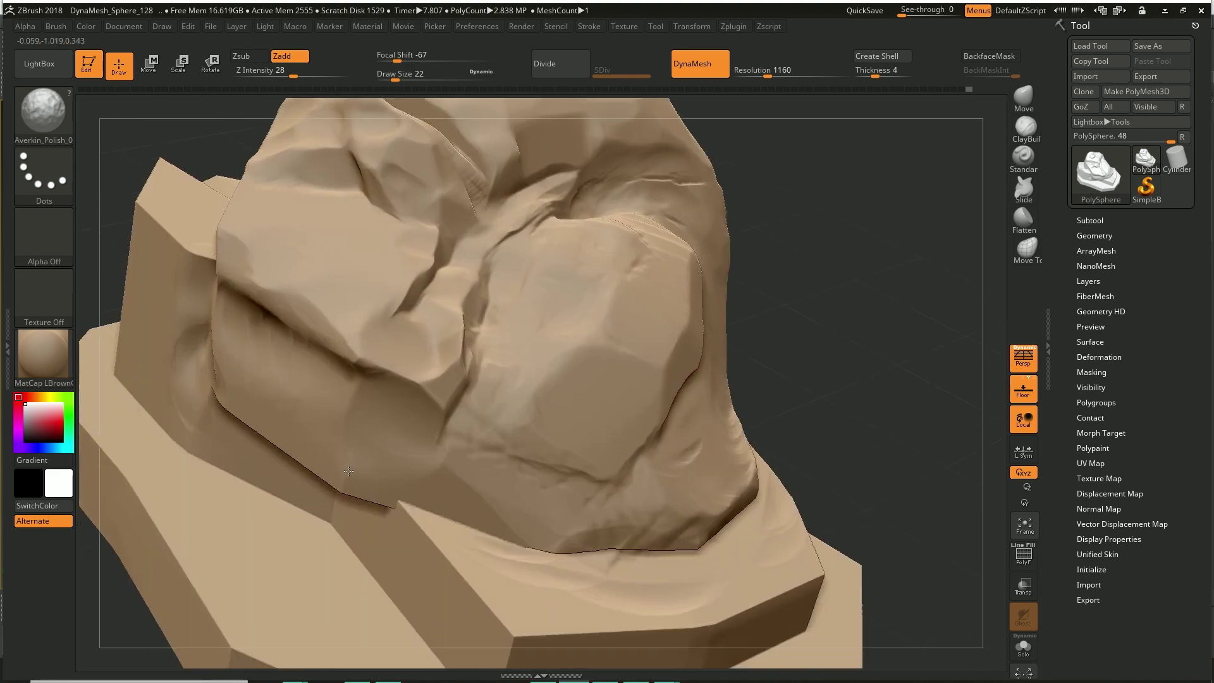
right_drag(374, 344, 251, 397)
Step: Build up clay strokes across the rock's upper face and middle
key(b)
key(c)
key(b)
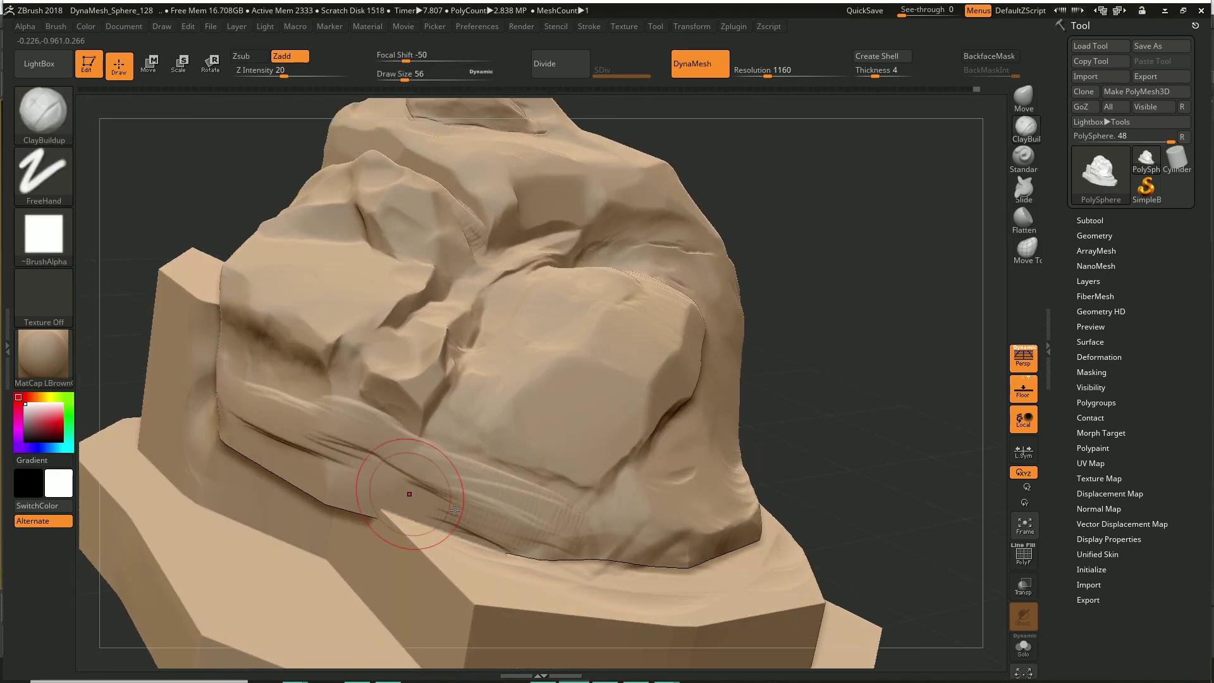
mouse_move(626, 503)
right_down()
mouse_move(710, 447)
mouse_move(773, 360)
mouse_move(496, 408)
right_up()
key(b)
key(f)
key(l)
right_drag(731, 190, 263, 412)
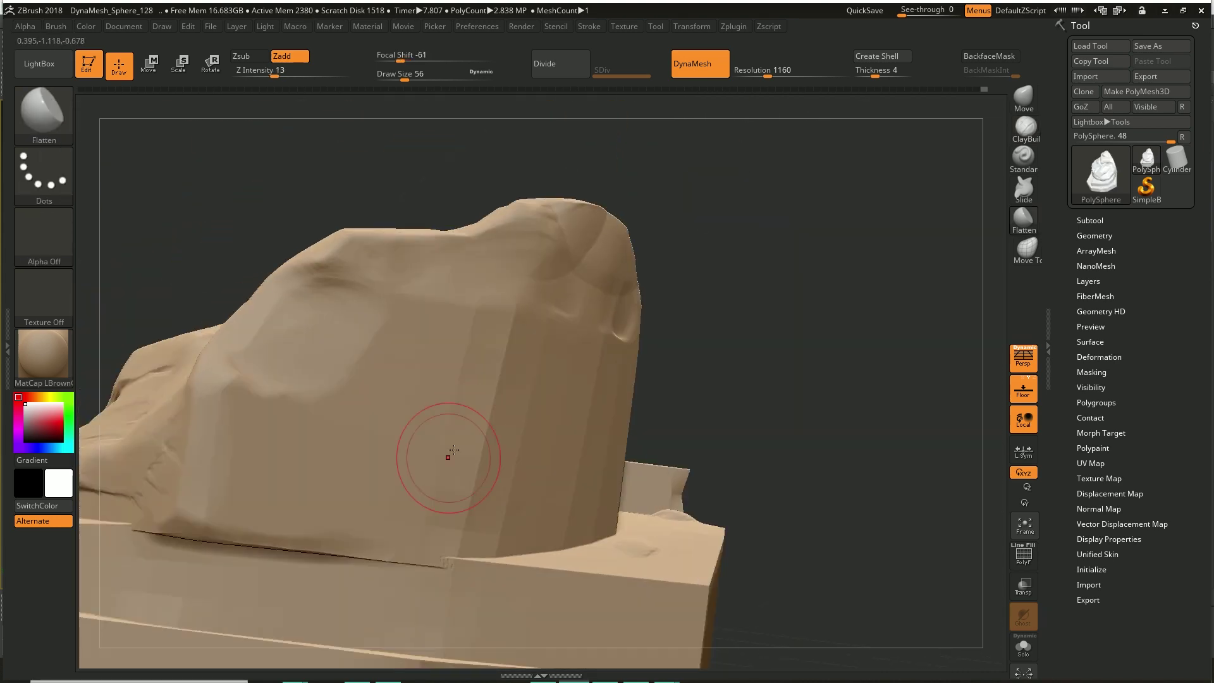
key(b)
key(c)
Step: Flatten a strip of the new clay strokes
key(b)
drag(569, 411, 411, 389)
drag(601, 398, 392, 405)
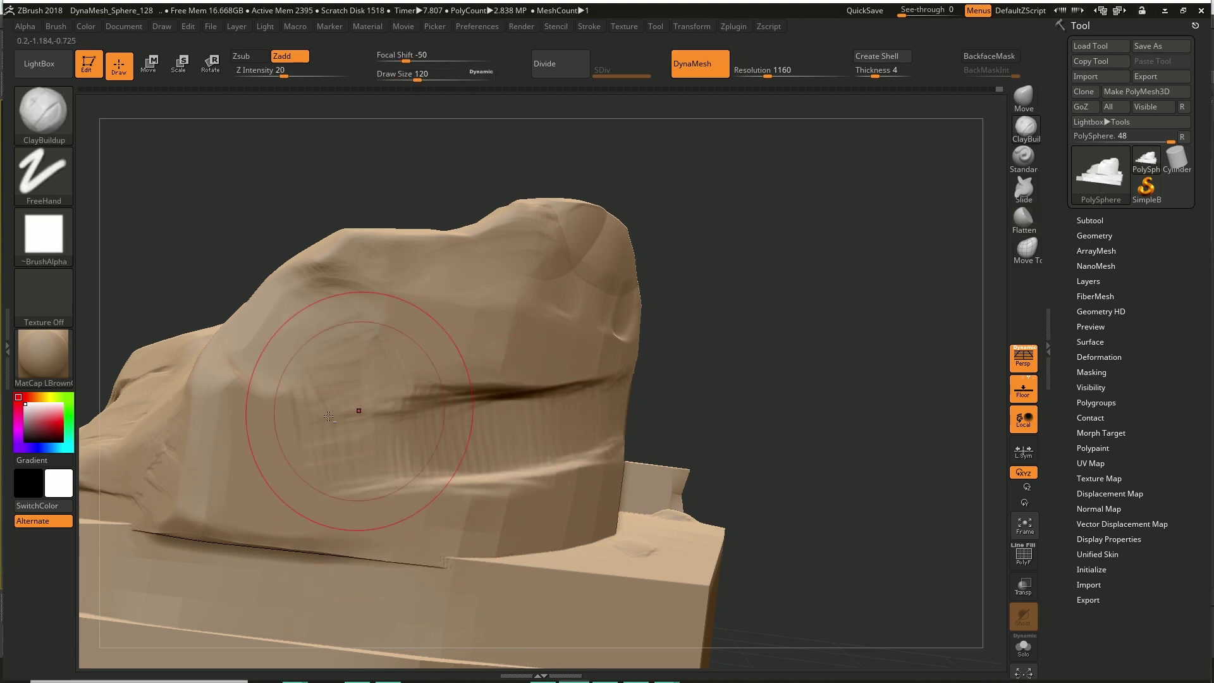
drag(442, 328, 282, 352)
key(b)
key(f)
key(l)
drag(291, 442, 290, 314)
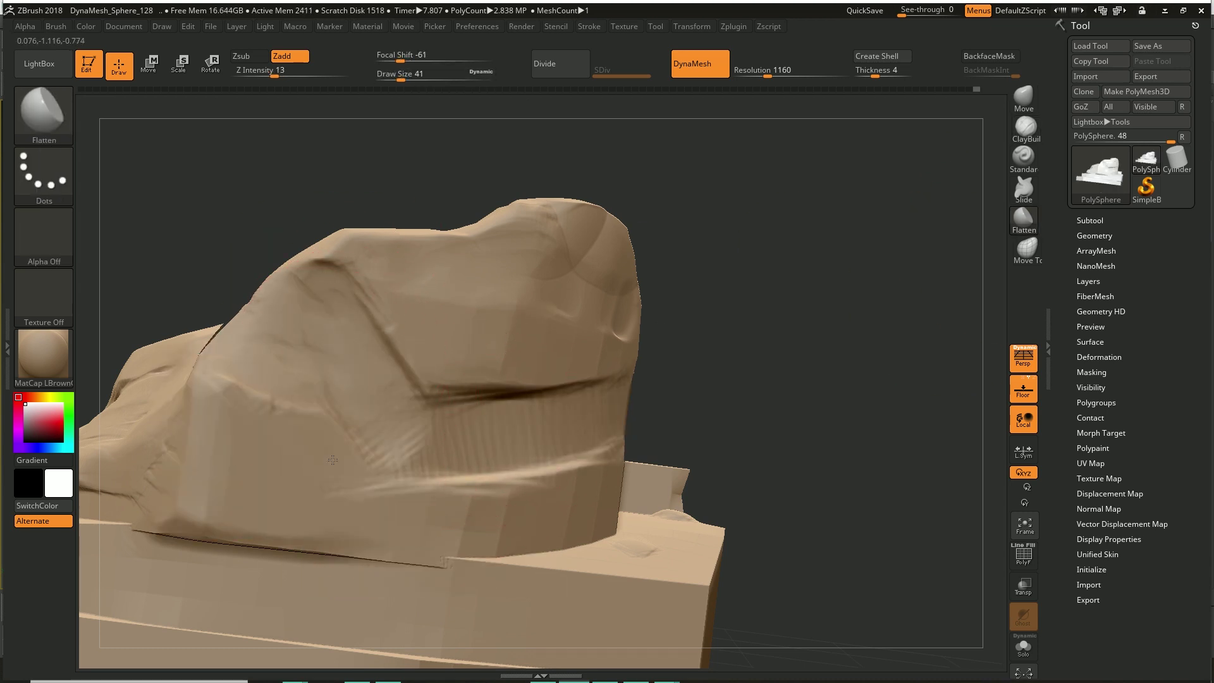
mouse_move(591, 423)
right_down()
mouse_move(690, 360)
mouse_move(727, 373)
mouse_move(760, 410)
right_up()
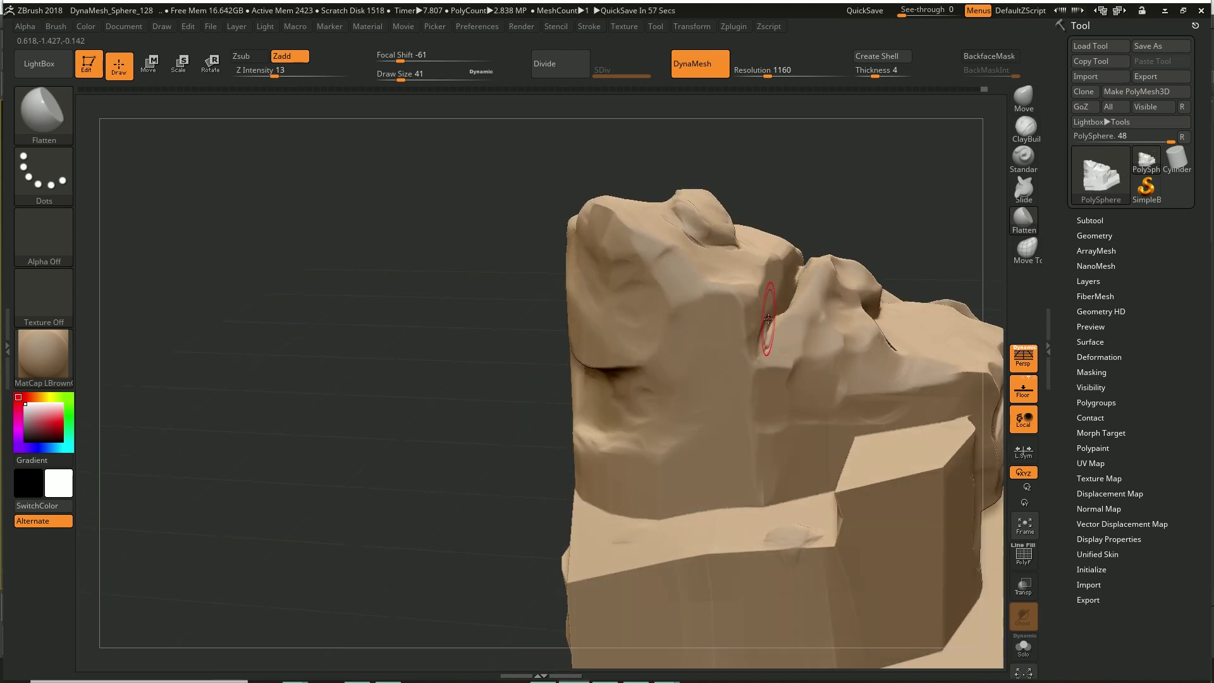
Step: Build clay along the overhanging ledge and set the Flatten focal shift to -82
right_drag(614, 297, 479, 252)
key(b)
key(c)
key(b)
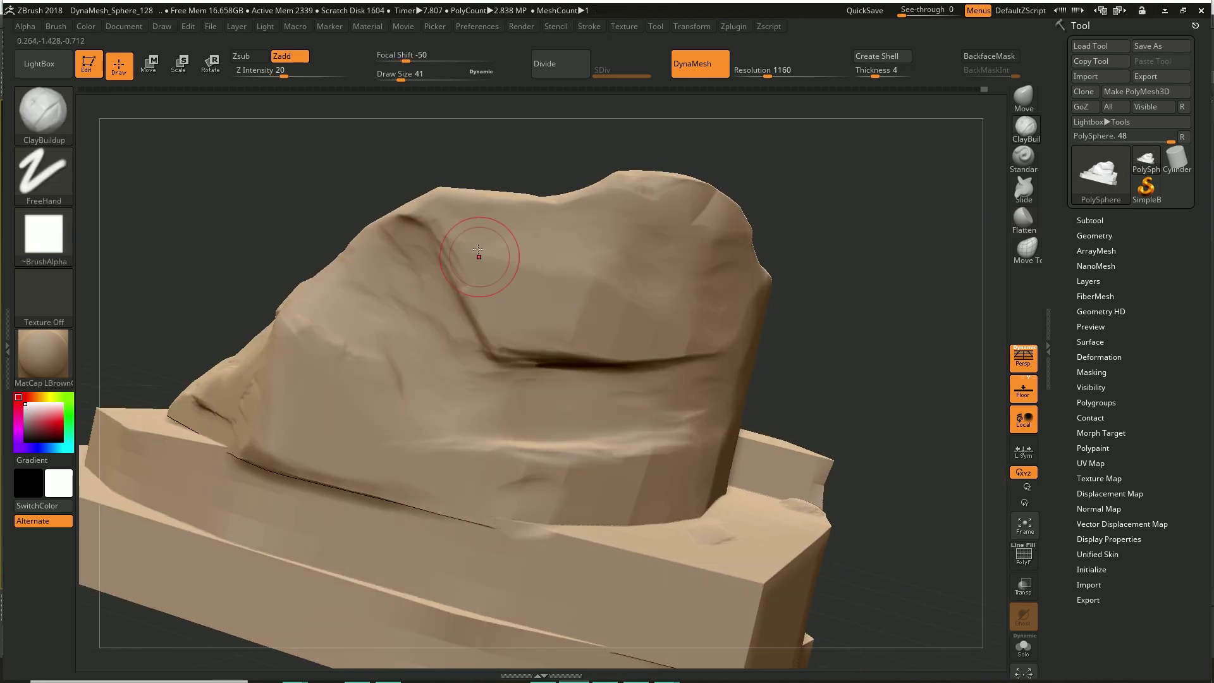
mouse_move(580, 326)
right_down()
mouse_move(696, 354)
mouse_move(582, 303)
right_up()
key(b)
key(f)
key(l)
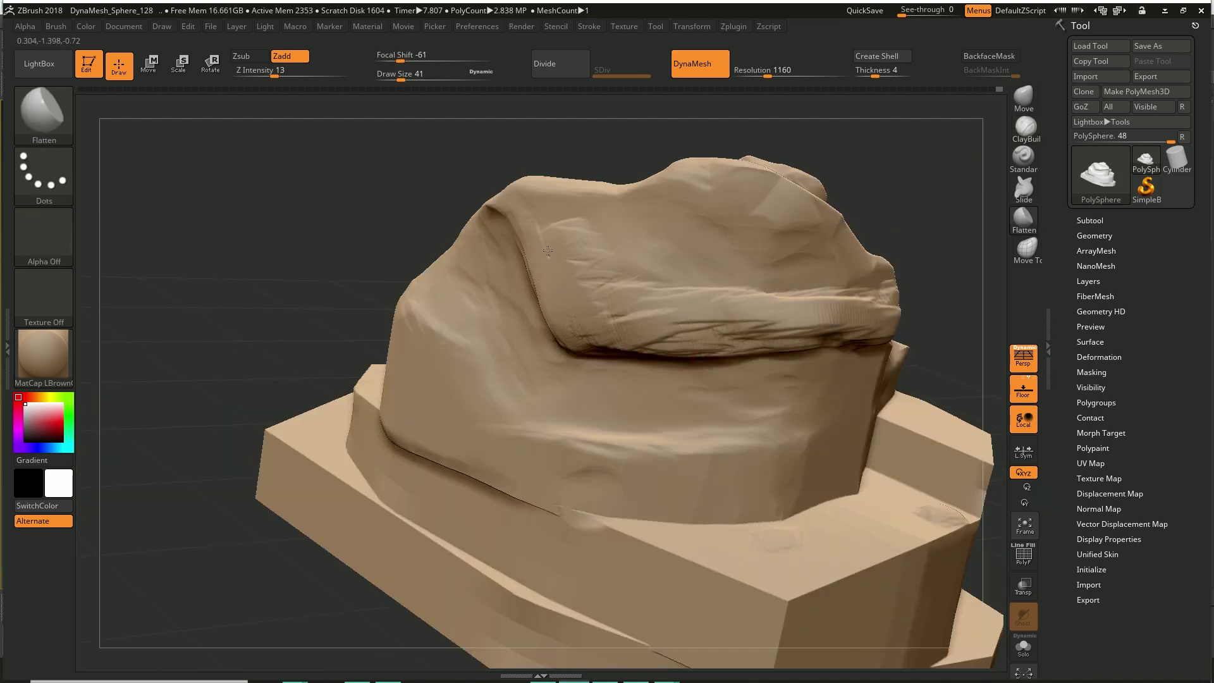
key(space)
drag(591, 292, 571, 292)
right_drag(571, 292, 562, 336)
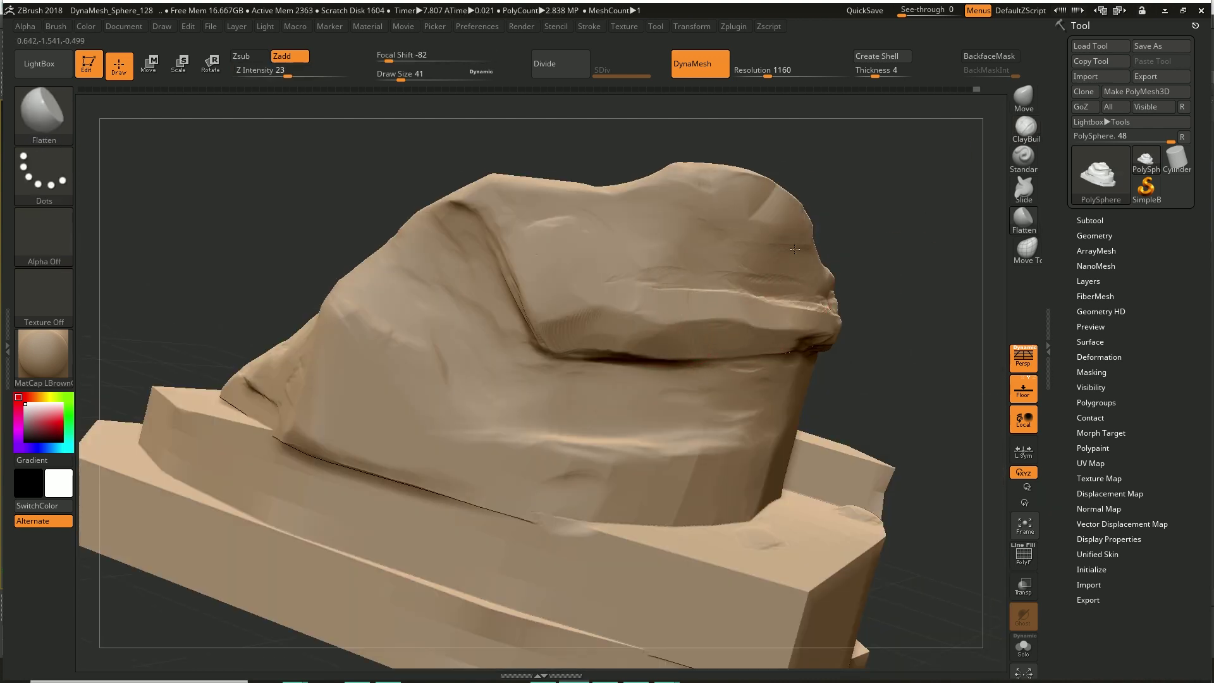
Step: Orbit and zoom around the base block to inspect its faces
right_drag(795, 250, 480, 243)
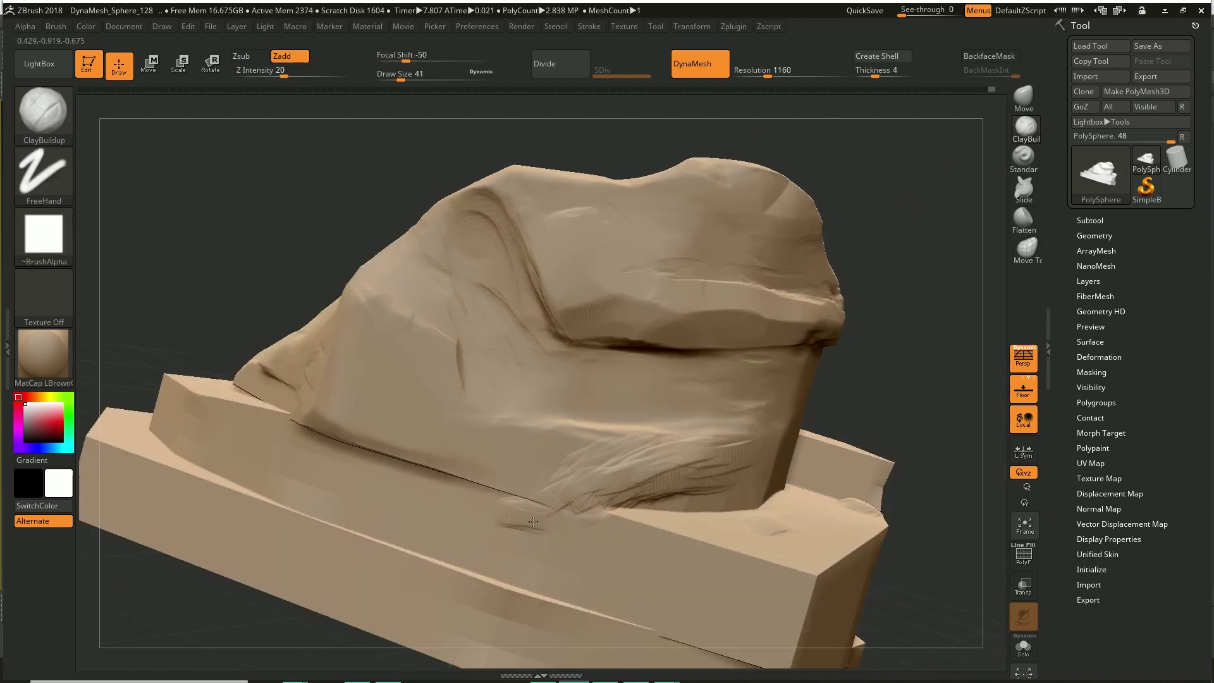
right_drag(534, 522, 720, 464)
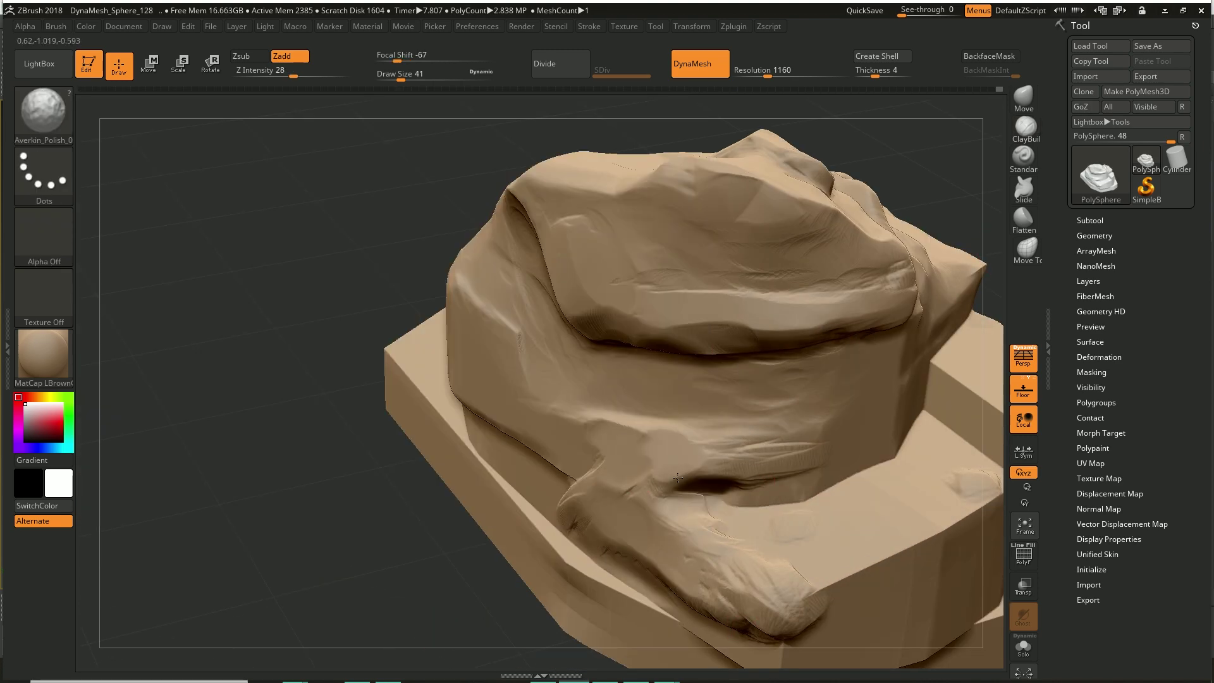
right_drag(678, 477, 765, 439)
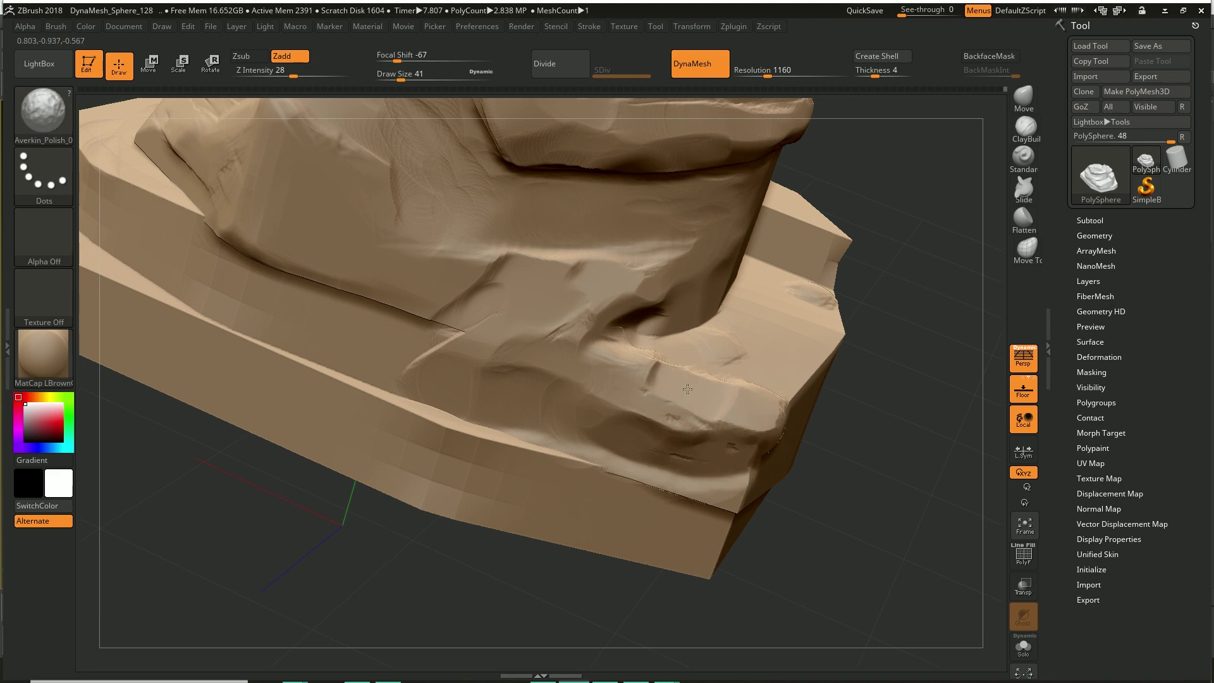
right_drag(687, 389, 869, 535)
right_drag(697, 433, 785, 370)
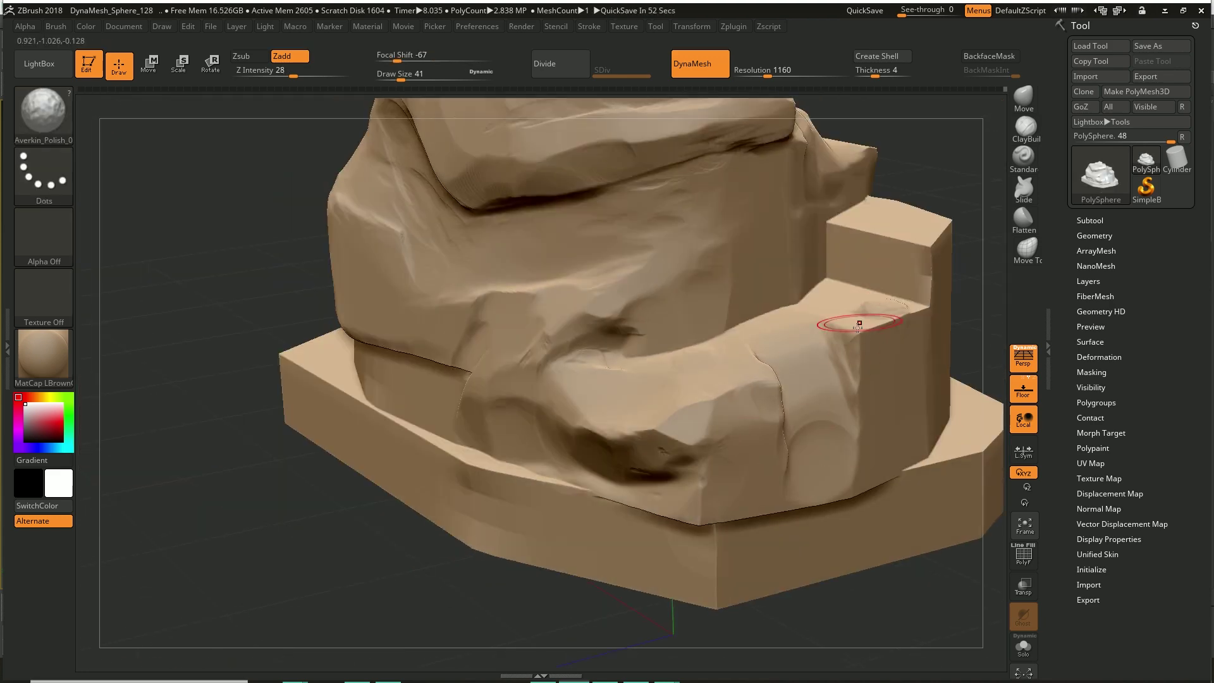
right_drag(920, 196, 491, 461)
right_drag(383, 427, 541, 295)
right_drag(551, 218, 518, 310)
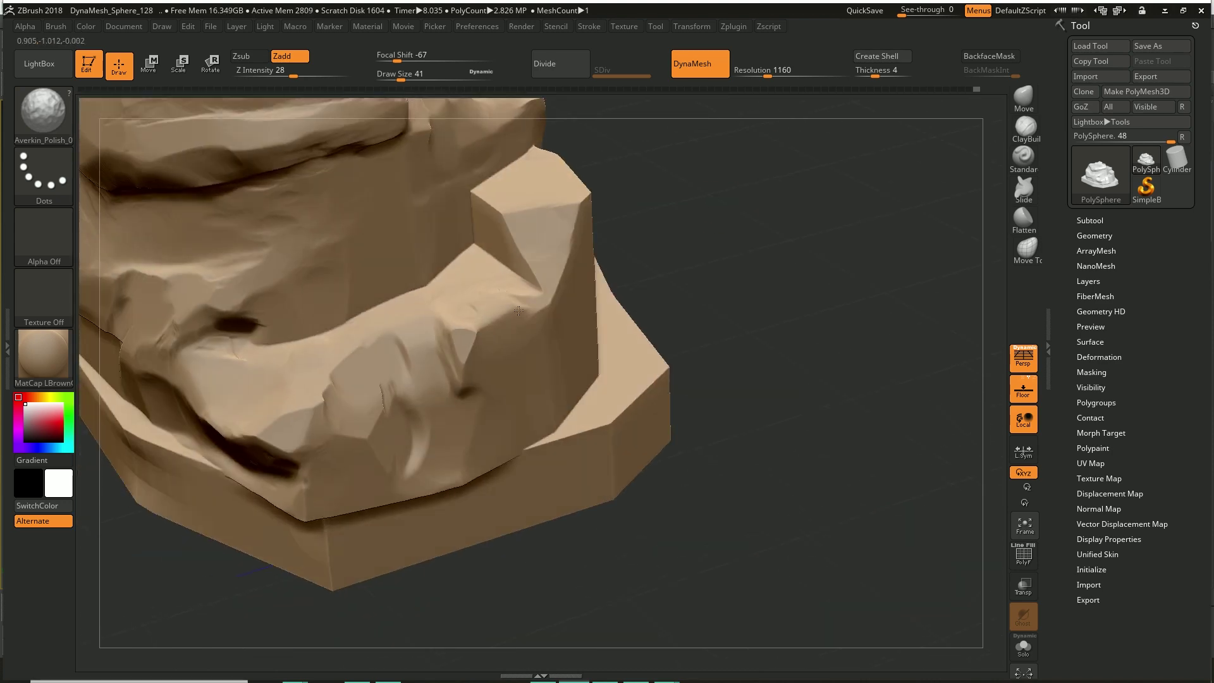
mouse_move(444, 296)
right_down()
mouse_move(593, 235)
mouse_move(582, 201)
right_up()
Step: Swap to Flatten, then Averkin_Polish, and zoom out to the whole rock
key(b)
key(f)
key(l)
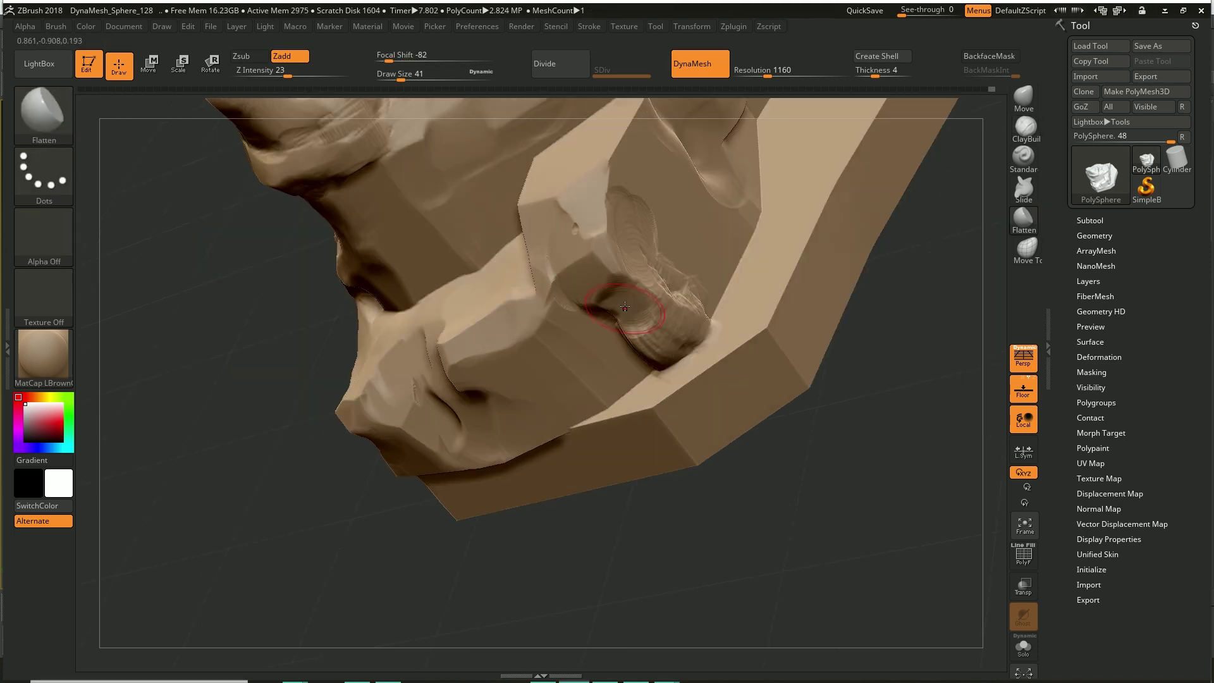
mouse_move(659, 270)
right_down()
mouse_move(667, 221)
mouse_move(686, 385)
right_up()
key(b)
key(a)
key(p)
mouse_move(835, 340)
right_down()
mouse_move(976, 148)
mouse_move(361, 362)
right_up()
Step: Build a clay ridge along the rock ledge, then return to Flatten
key(b)
key(c)
key(b)
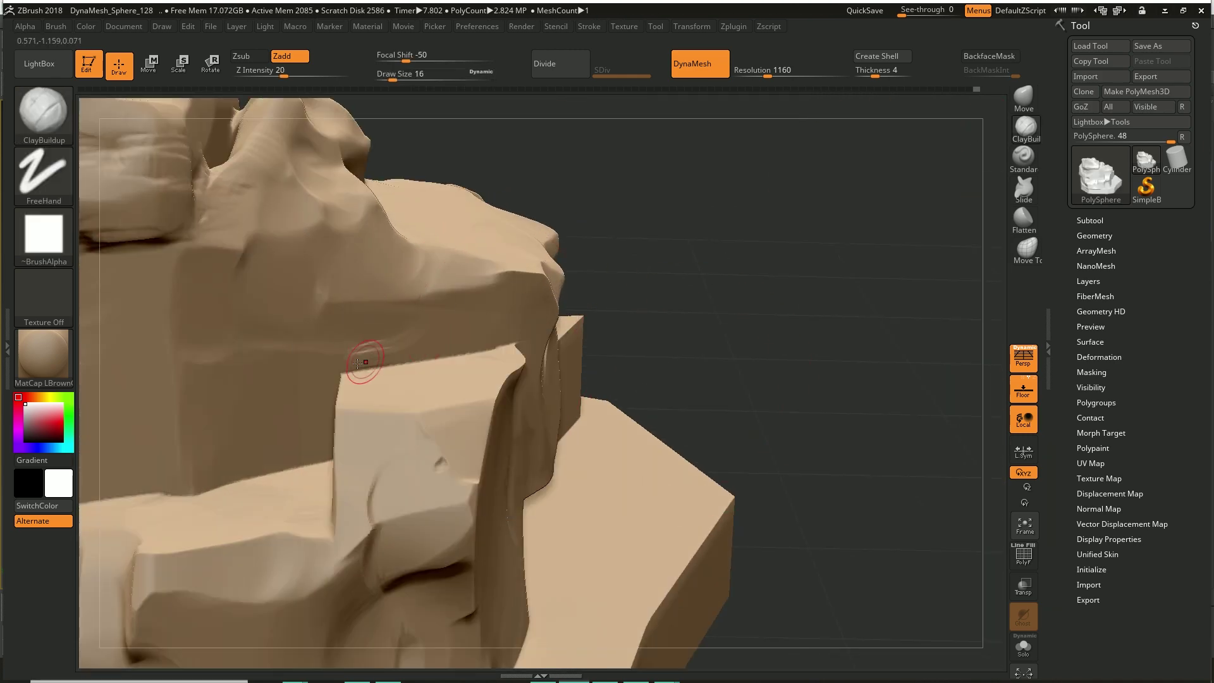
right_drag(507, 311, 286, 399)
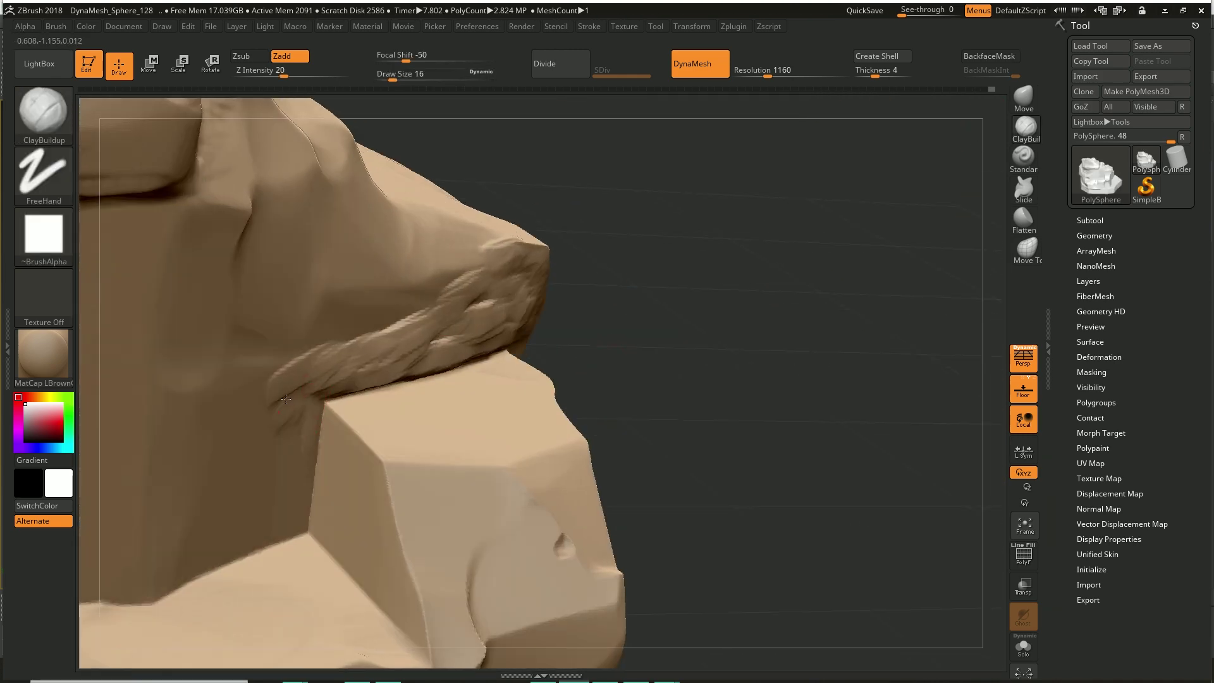
drag(443, 293, 271, 392)
key(b)
key(f)
key(l)
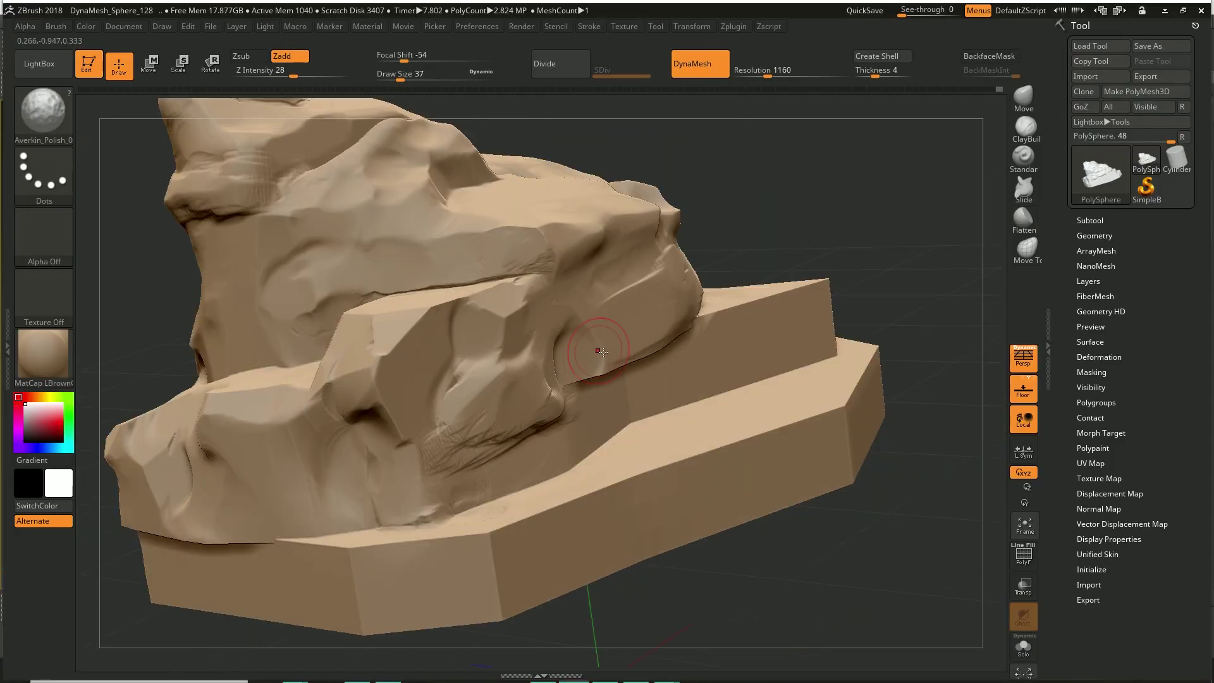
Step: Orbit to look down on the stepped base and switch to the Flatten brush (BFL)
right_drag(455, 397, 503, 376)
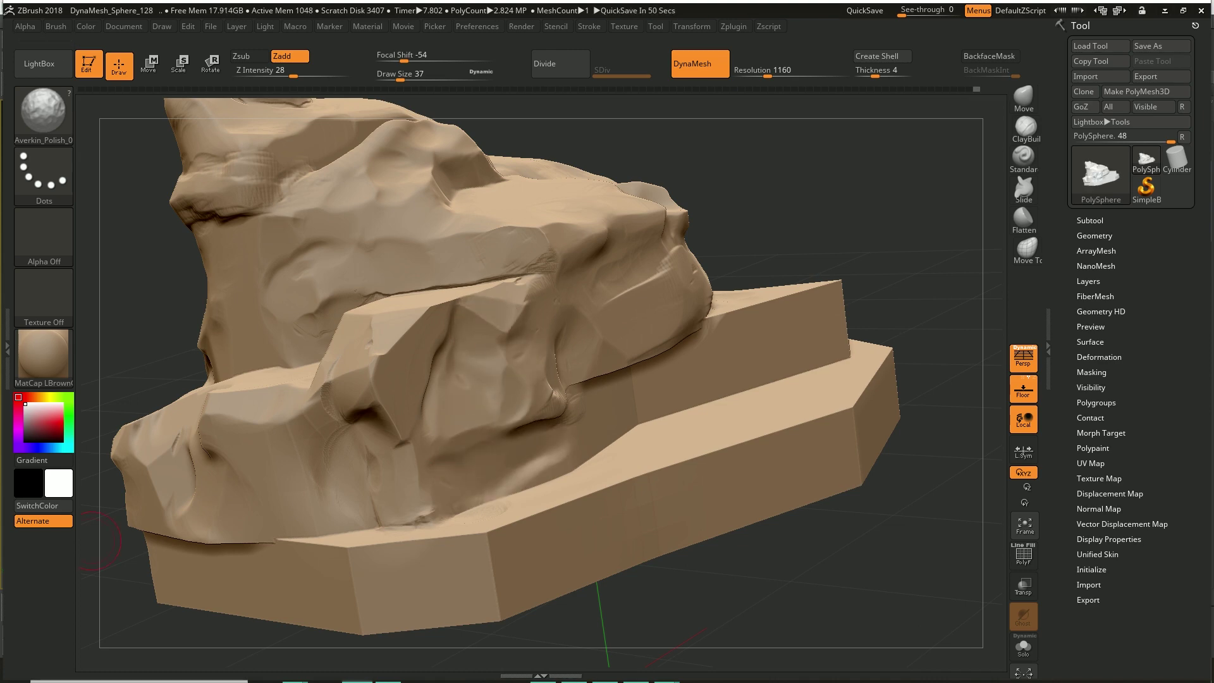
right_drag(95, 540, 214, 416)
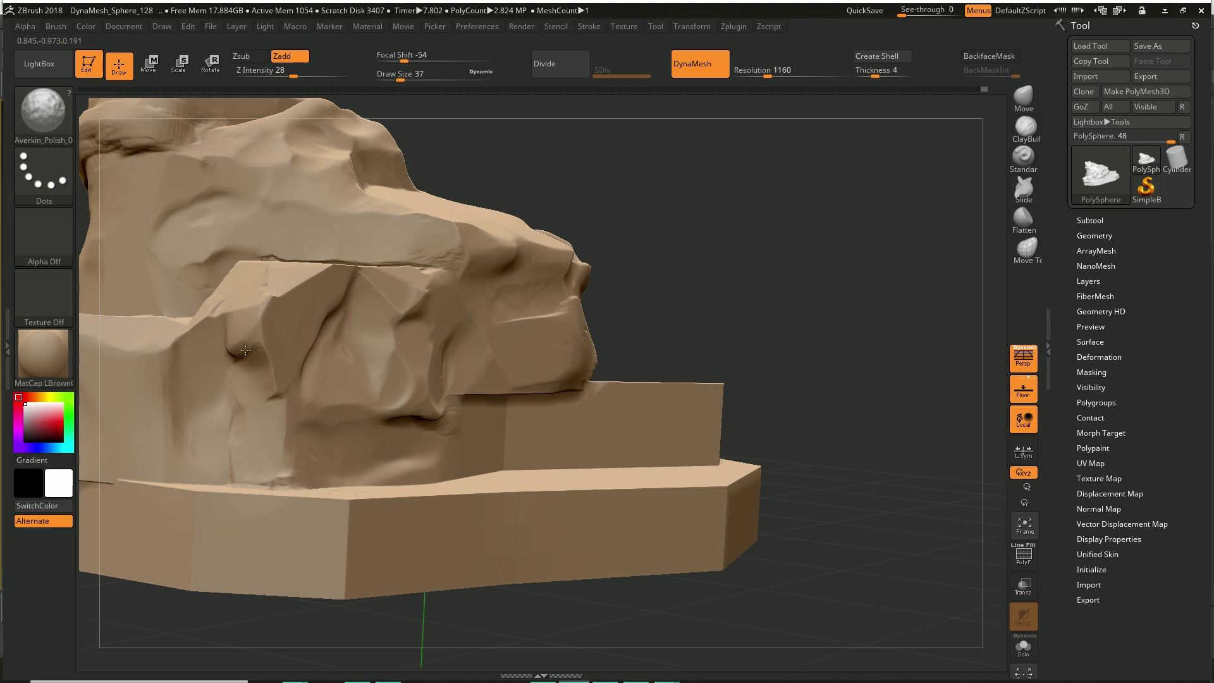
mouse_move(245, 350)
right_down()
mouse_move(772, 253)
mouse_move(482, 391)
mouse_move(632, 330)
right_up()
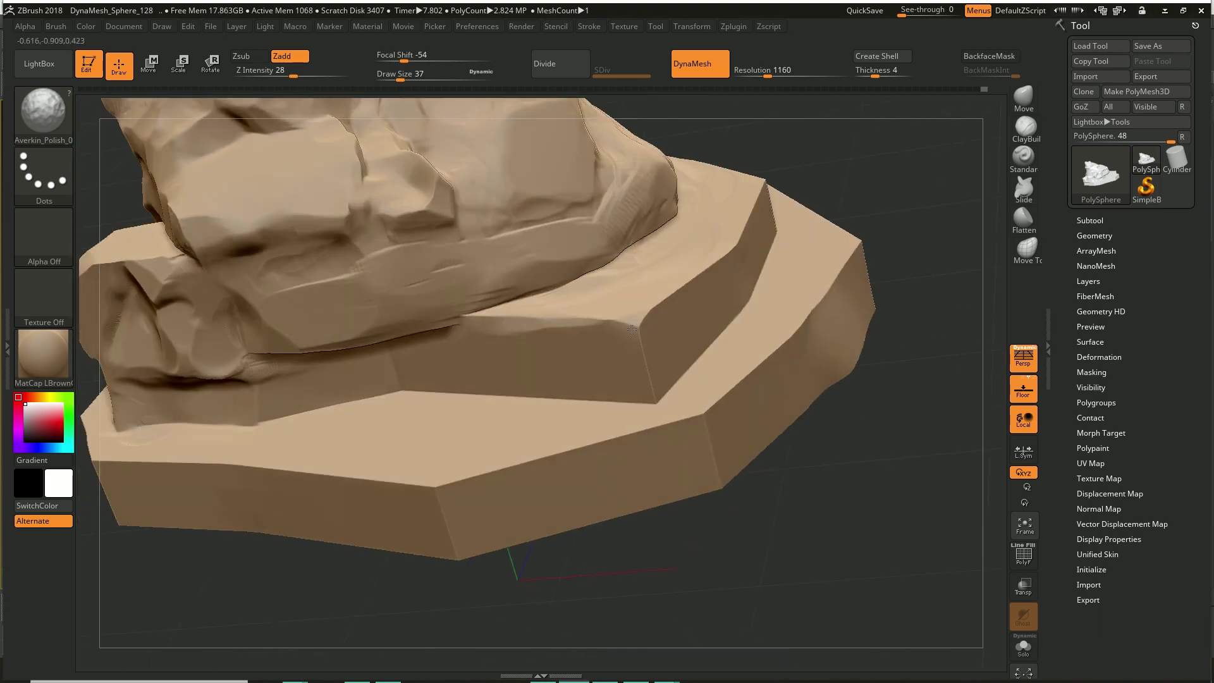
key(b)
key(f)
key(l)
mouse_move(748, 219)
right_down()
mouse_move(873, 228)
mouse_move(569, 316)
mouse_move(629, 355)
mouse_move(407, 430)
mouse_move(625, 337)
mouse_move(601, 373)
right_up()
Step: Switch to the Clay Buildup brush, then the Polish brush, and snap to a straight side view
key(b)
key(c)
key(b)
right_drag(500, 411, 377, 406)
key(b)
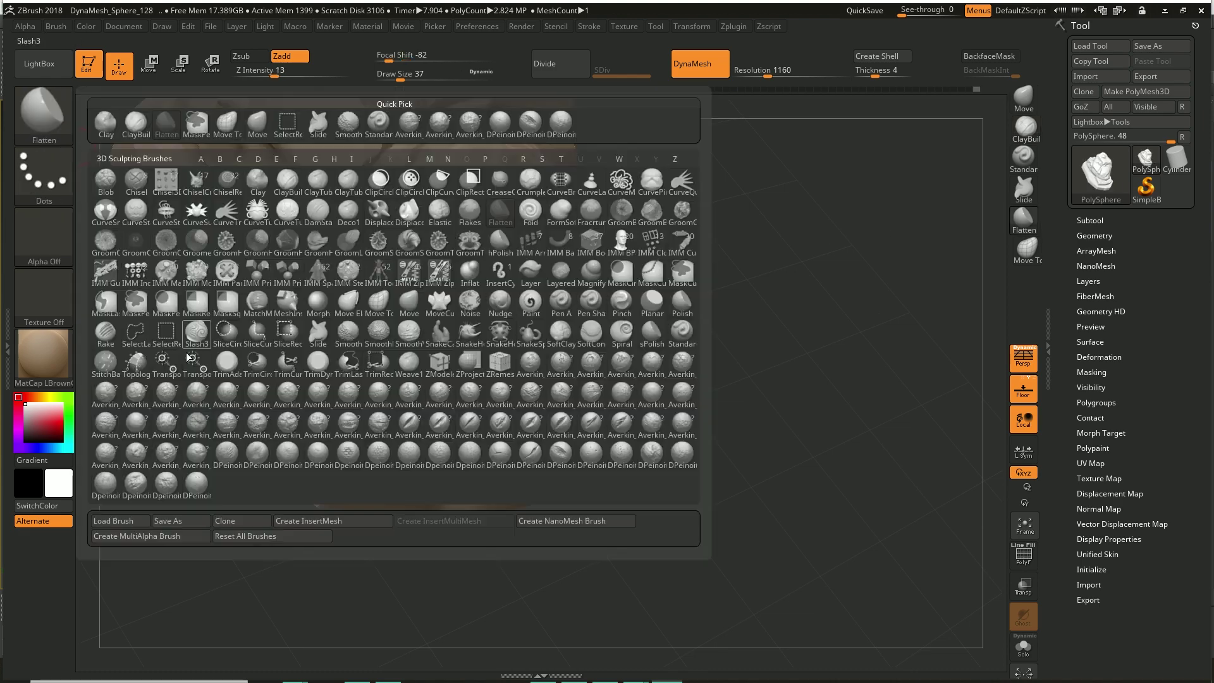
key(a)
key(p)
mouse_move(468, 449)
right_down()
mouse_move(751, 425)
mouse_move(632, 379)
mouse_move(696, 316)
mouse_move(754, 287)
mouse_move(618, 441)
right_up()
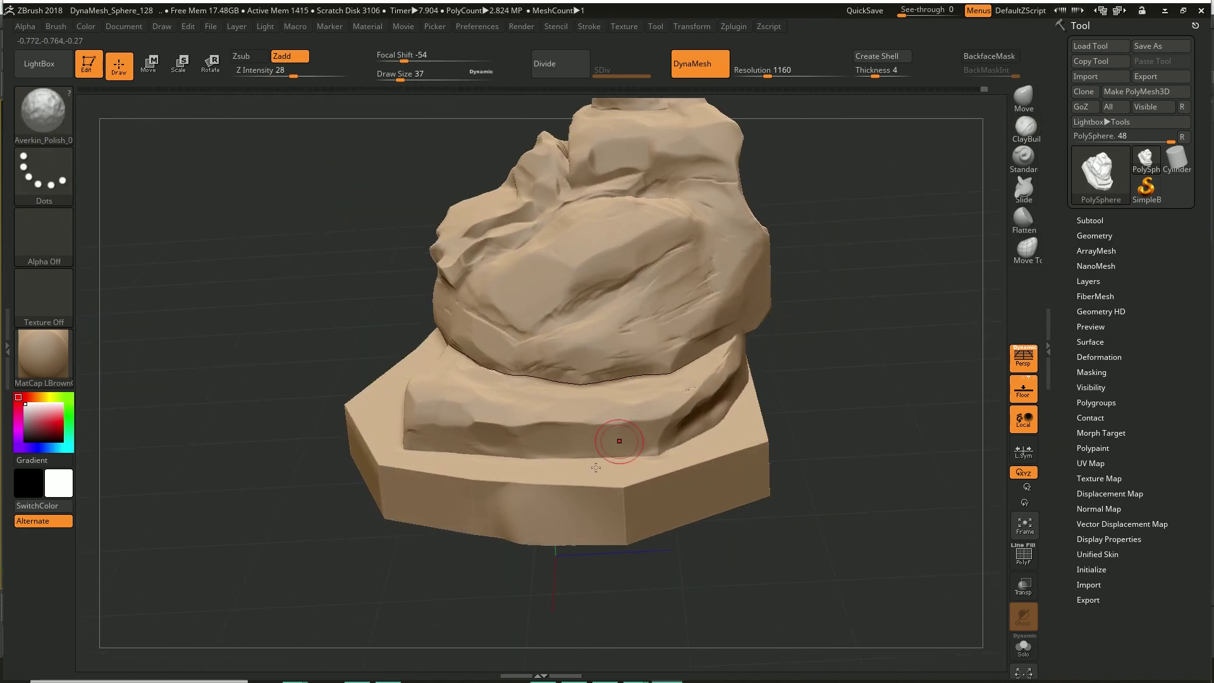
shift+right_drag(87, 627, 631, 299)
key(f)
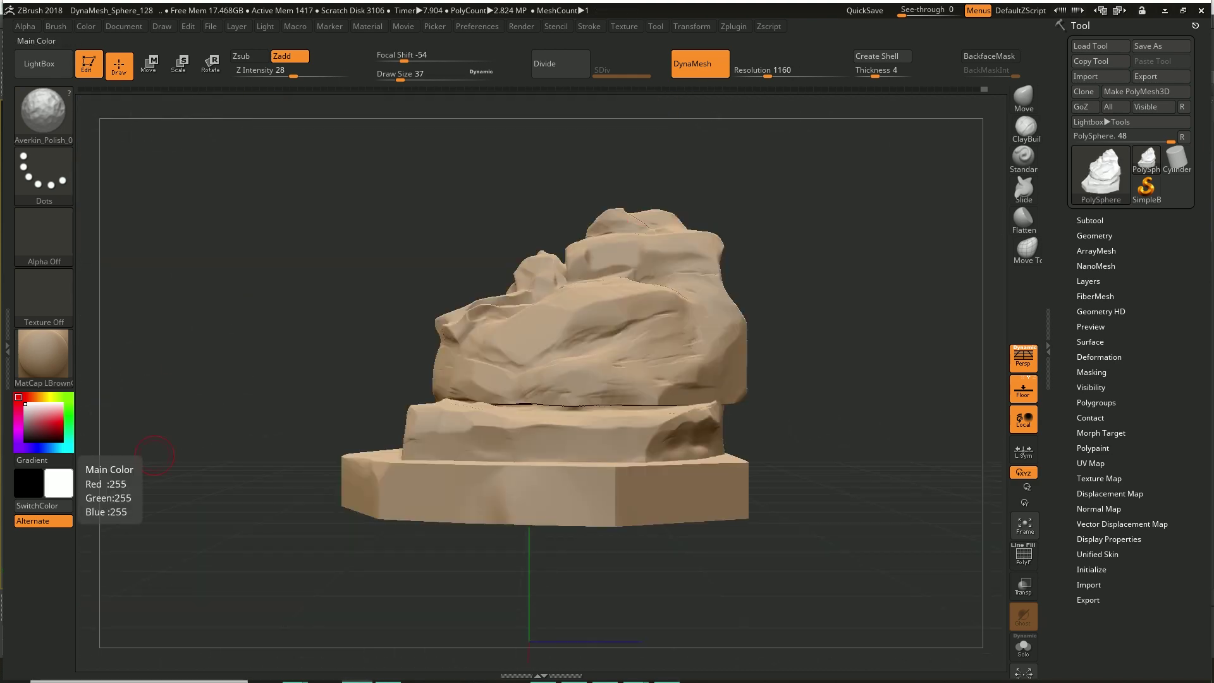
Step: Orbit to an upright three-quarter view and save the rock sculpt with Ctrl+S
right_drag(154, 455, 524, 455)
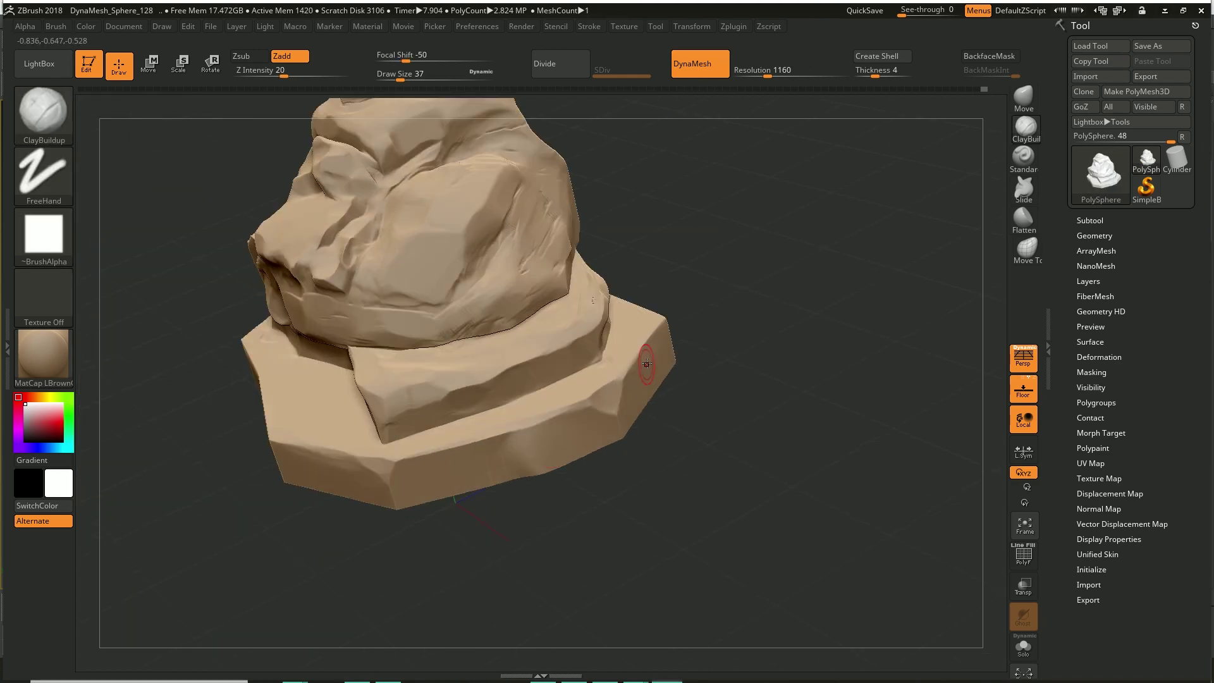
mouse_move(646, 363)
right_down()
mouse_move(802, 439)
mouse_move(309, 432)
mouse_move(780, 300)
right_up()
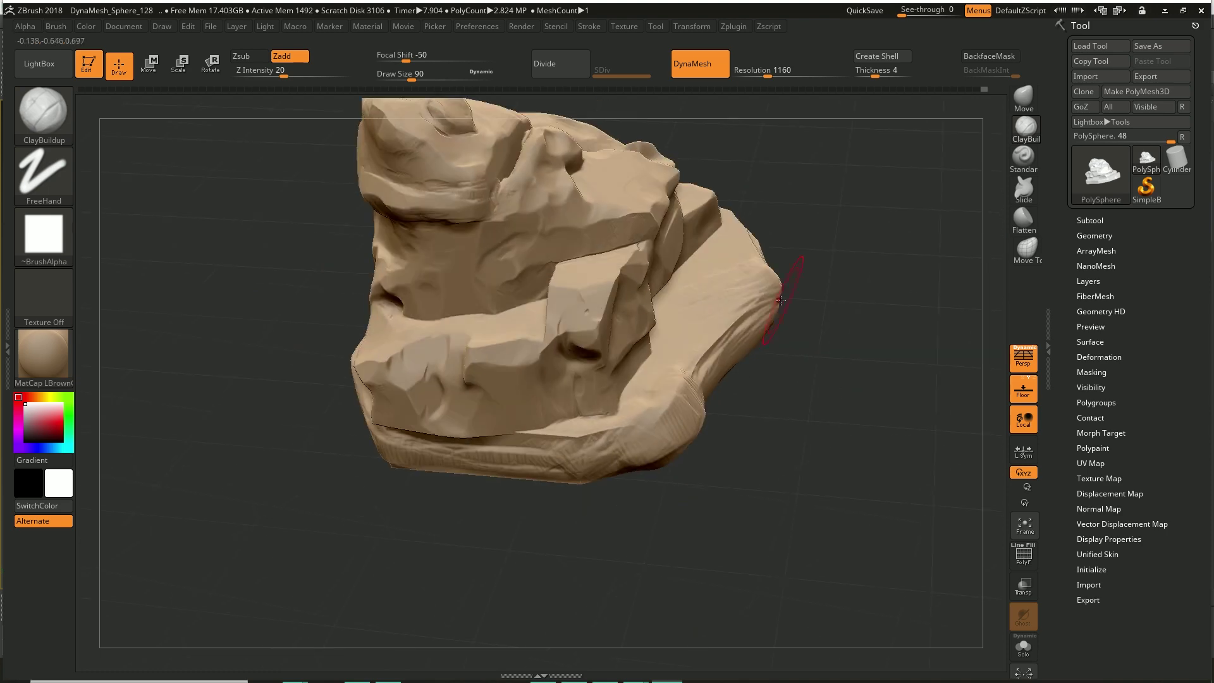
mouse_move(696, 408)
right_down()
mouse_move(805, 284)
mouse_move(759, 317)
mouse_move(790, 304)
mouse_move(714, 332)
mouse_move(669, 453)
right_up()
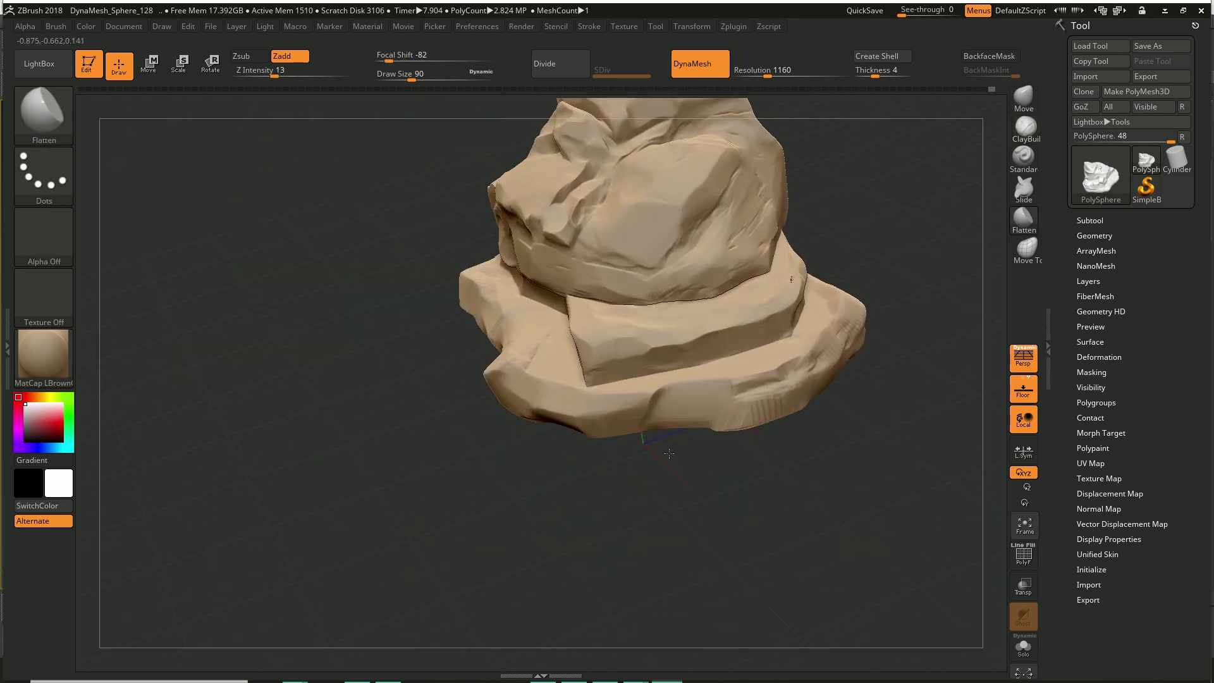
mouse_move(771, 385)
right_down()
mouse_move(439, 488)
mouse_move(259, 322)
right_up()
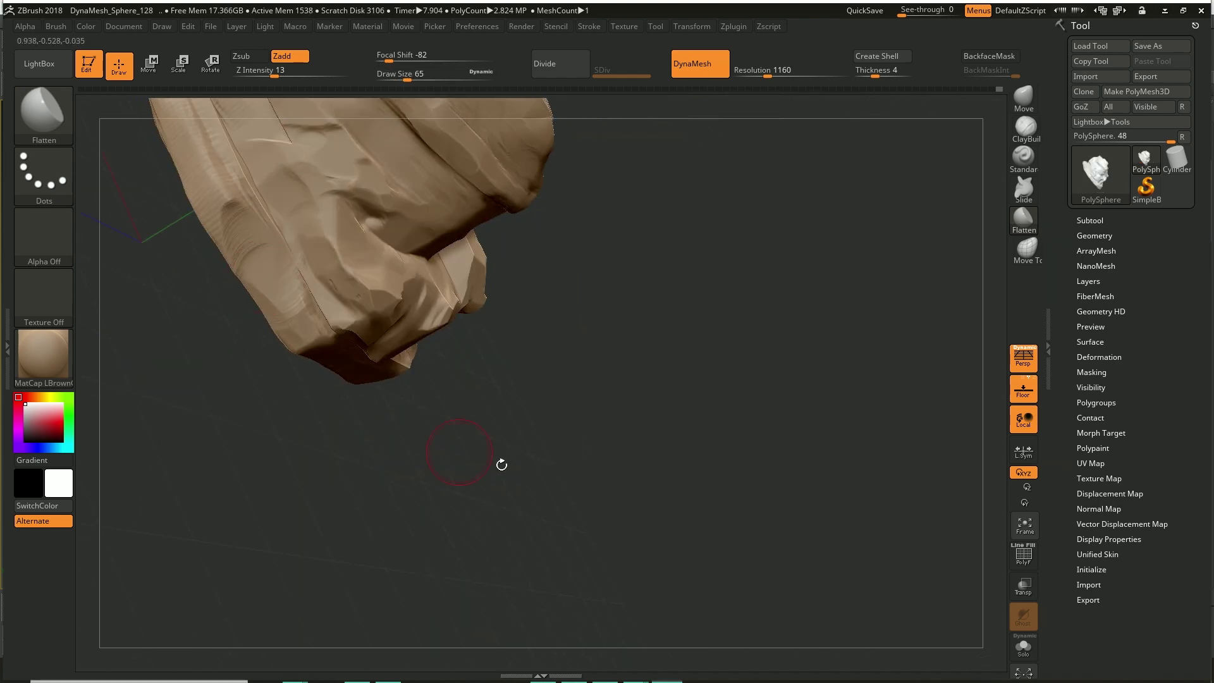
mouse_move(501, 465)
right_down()
mouse_move(484, 490)
mouse_move(514, 520)
mouse_move(582, 492)
mouse_move(502, 526)
right_up()
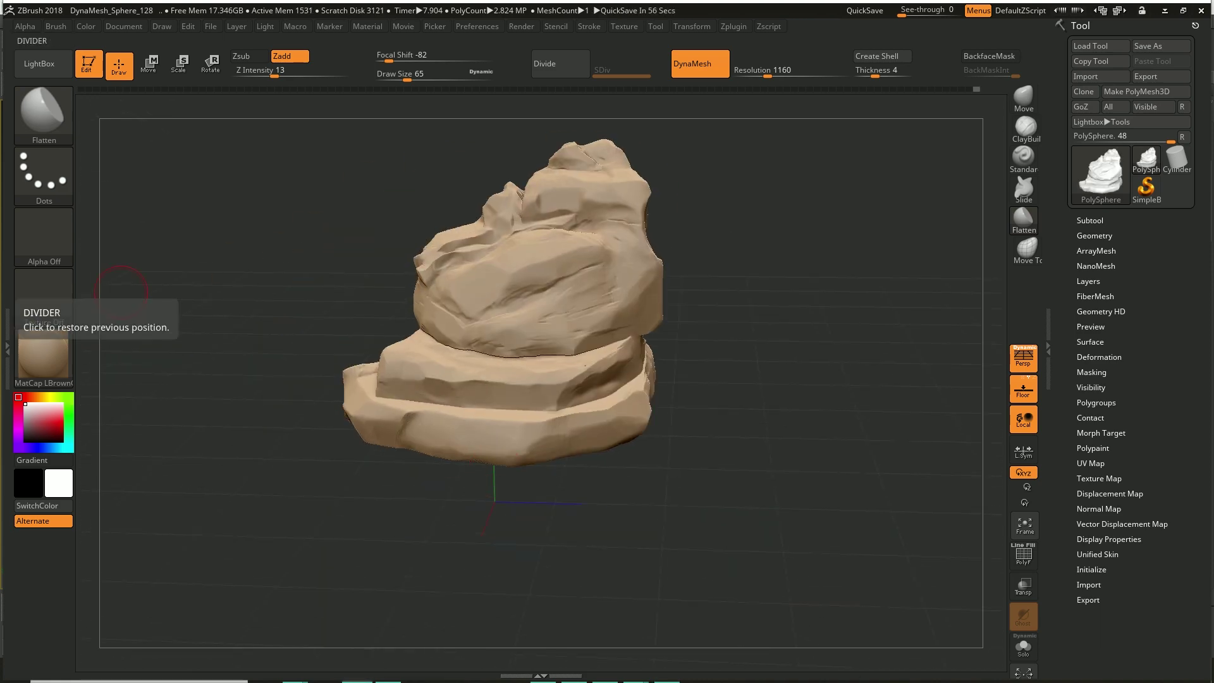
key(ctrl+s)
Step: Confirm the save and sculpt with Averkin_Rock_04 and another Averkin detailing brush
click(492, 317)
key(b)
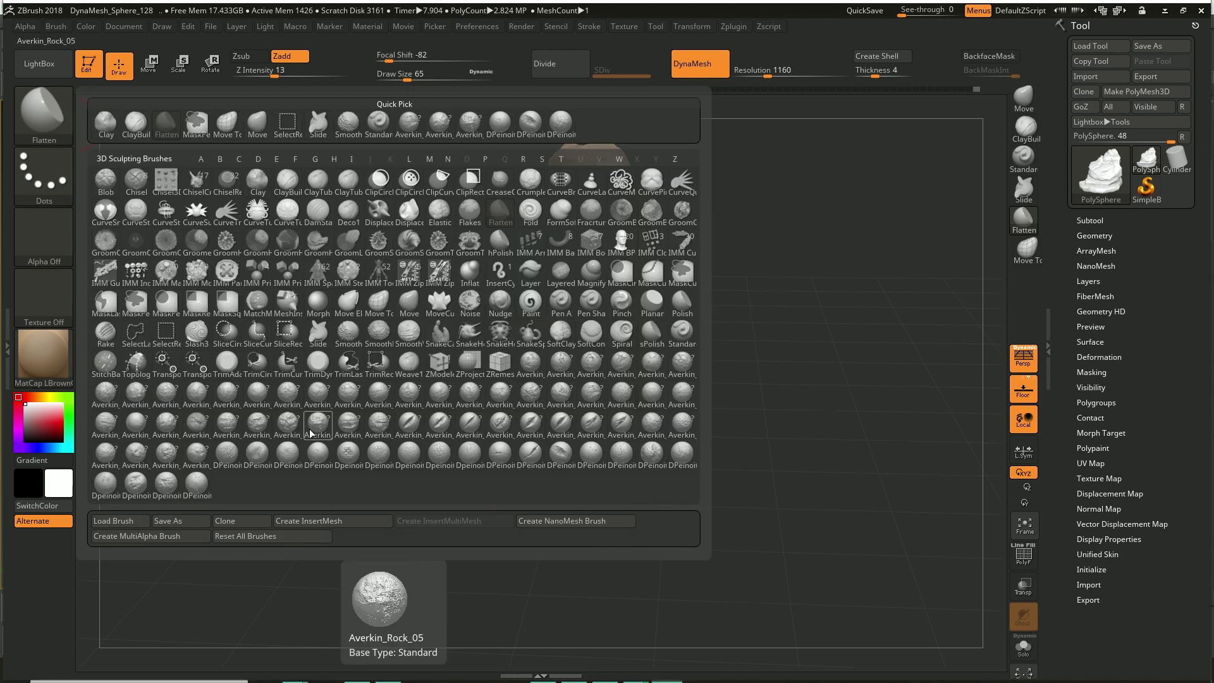
click(253, 190)
right_drag(568, 379, 725, 404)
key(b)
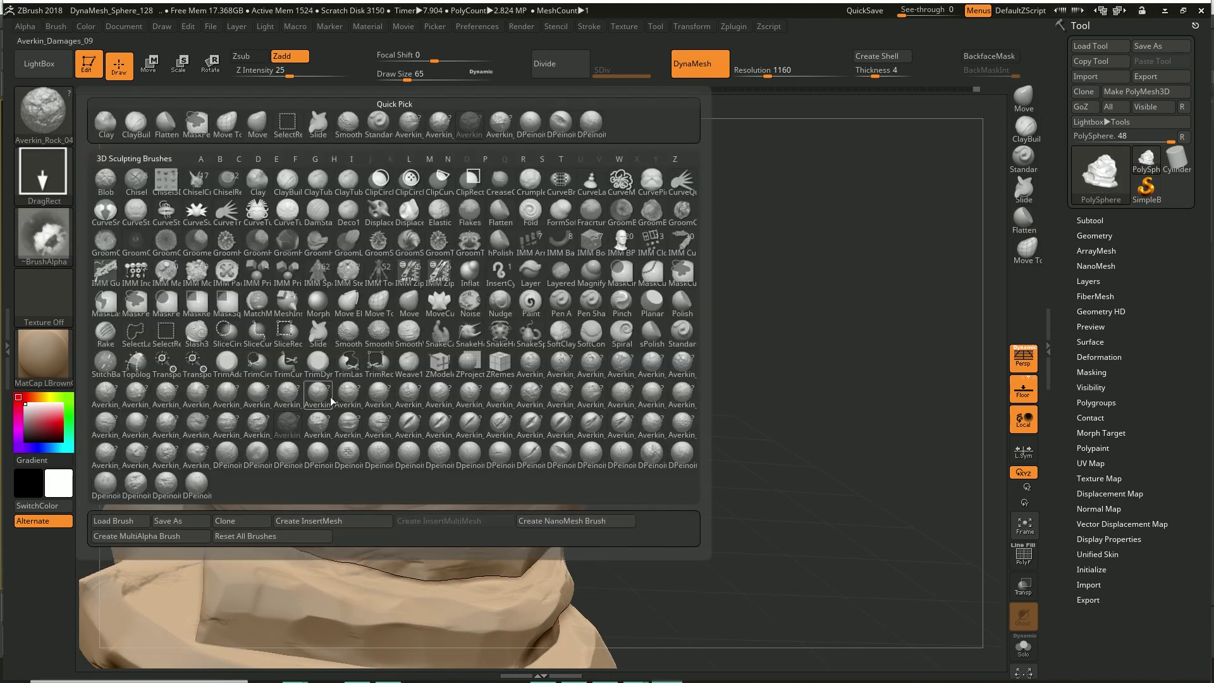
click(533, 388)
right_drag(731, 320, 583, 387)
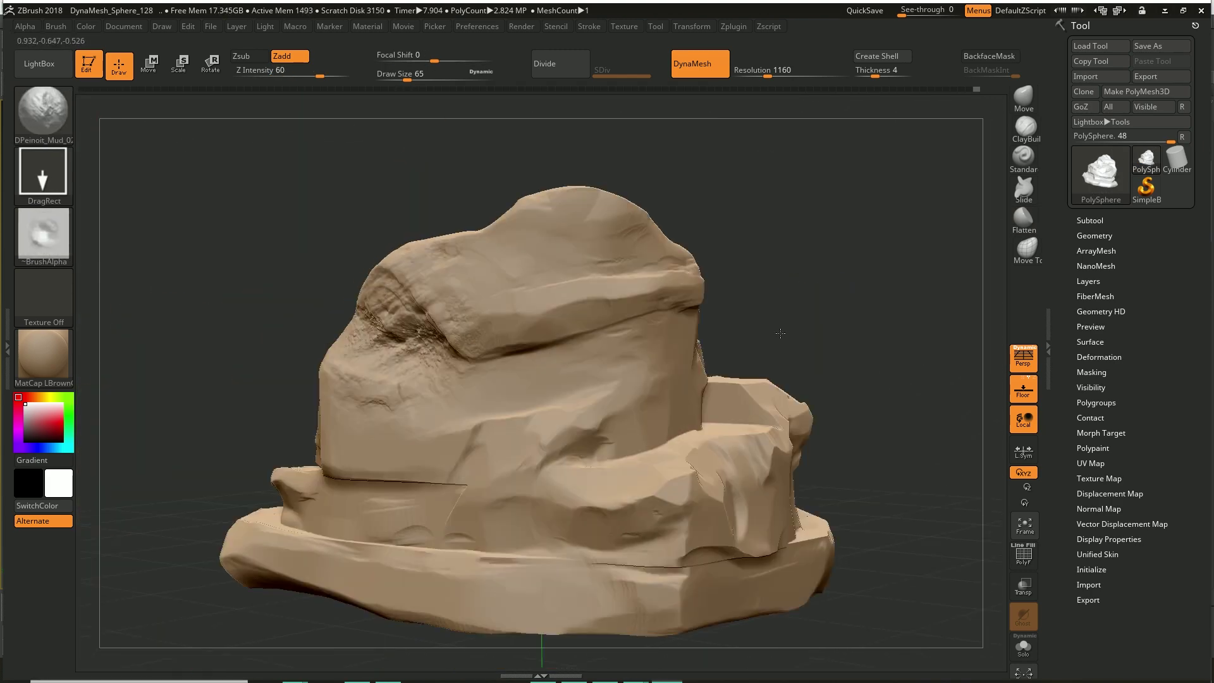
right_drag(360, 490, 568, 442)
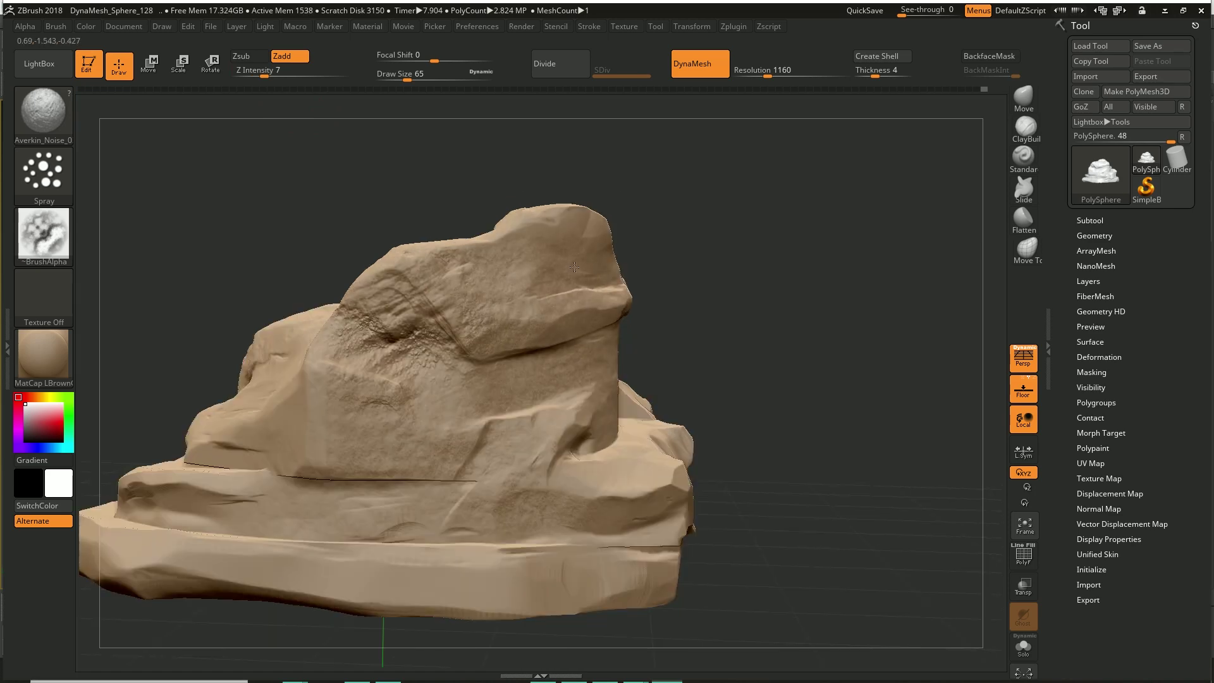
Step: Stamp stone detail with an Averkin stamp, Averkin_Rock_06 and DPeinoit_concrete brushes
key(b)
click(716, 453)
right_drag(716, 453, 934, 228)
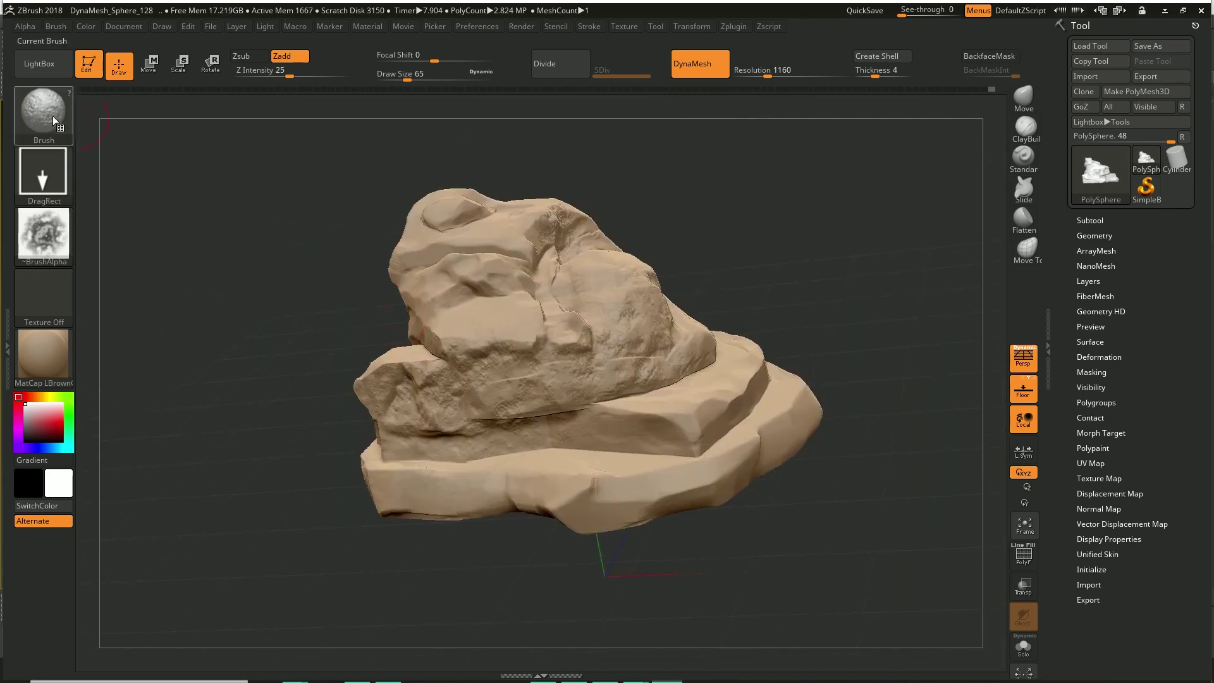
key(b)
click(346, 428)
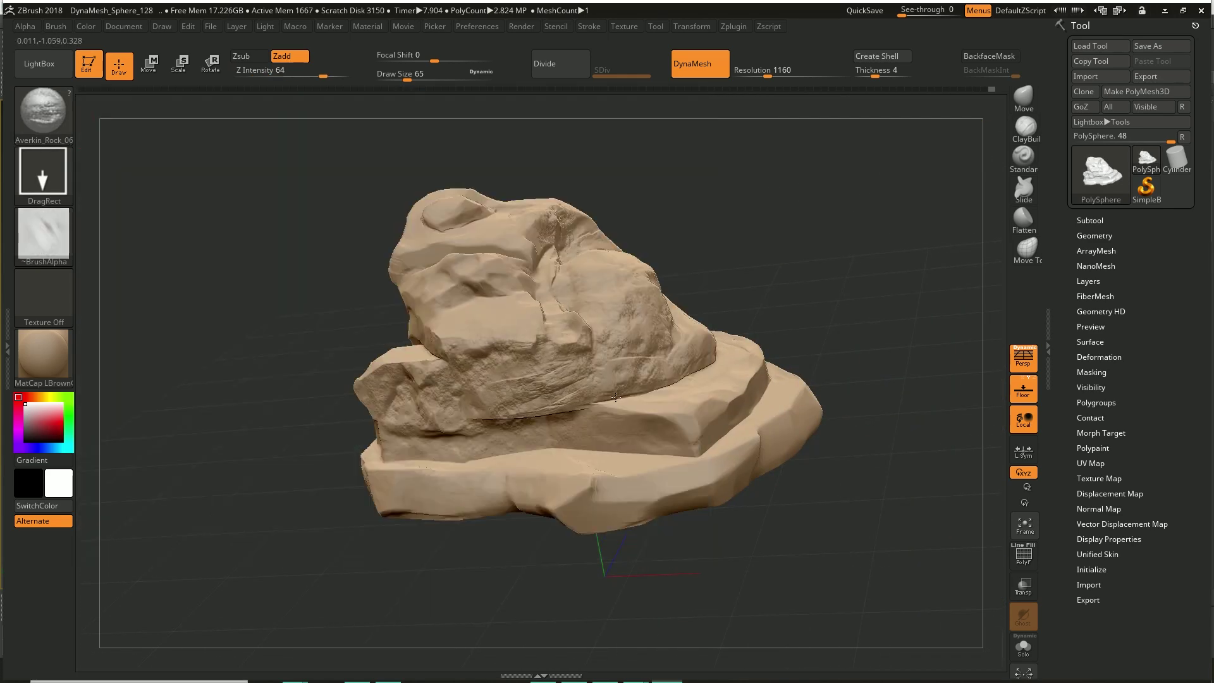
right_drag(347, 429, 342, 371)
mouse_move(572, 464)
alt+right_down()
mouse_move(553, 438)
mouse_move(393, 434)
mouse_move(379, 678)
mouse_move(608, 423)
alt+right_up()
key(b)
click(537, 455)
key(f)
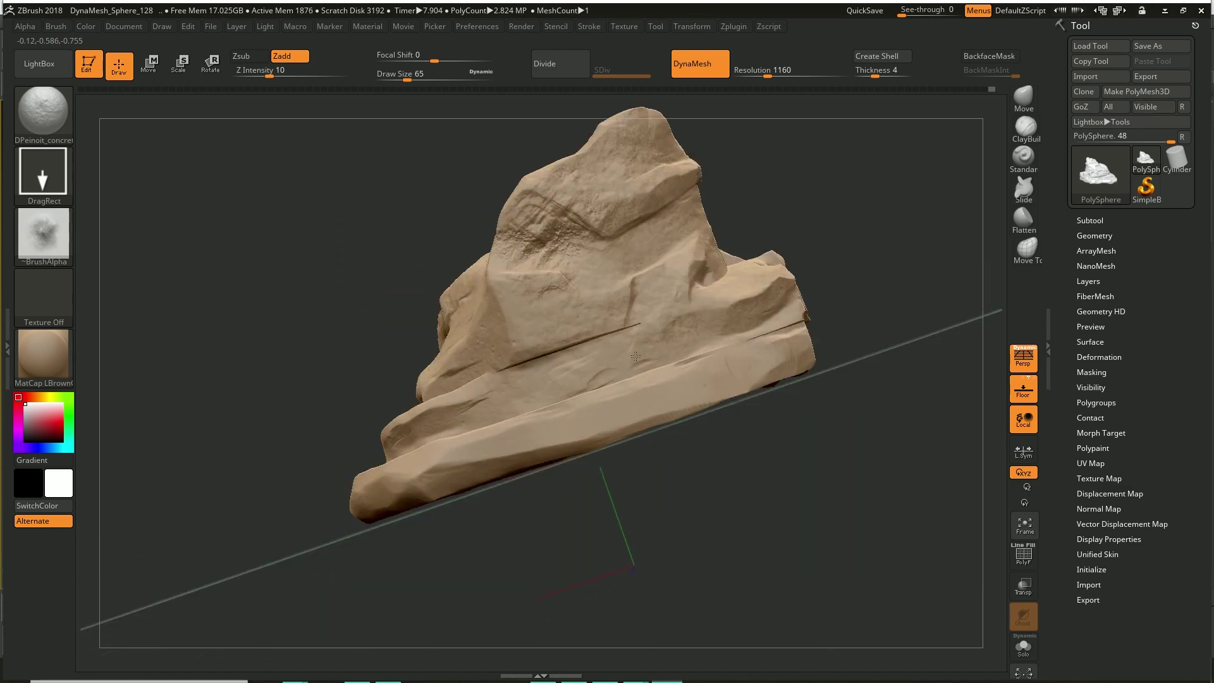
Step: Add mud detail across the rock with the Averkin_Mud_04 brush
key(b)
click(608, 422)
right_drag(278, 427, 608, 352)
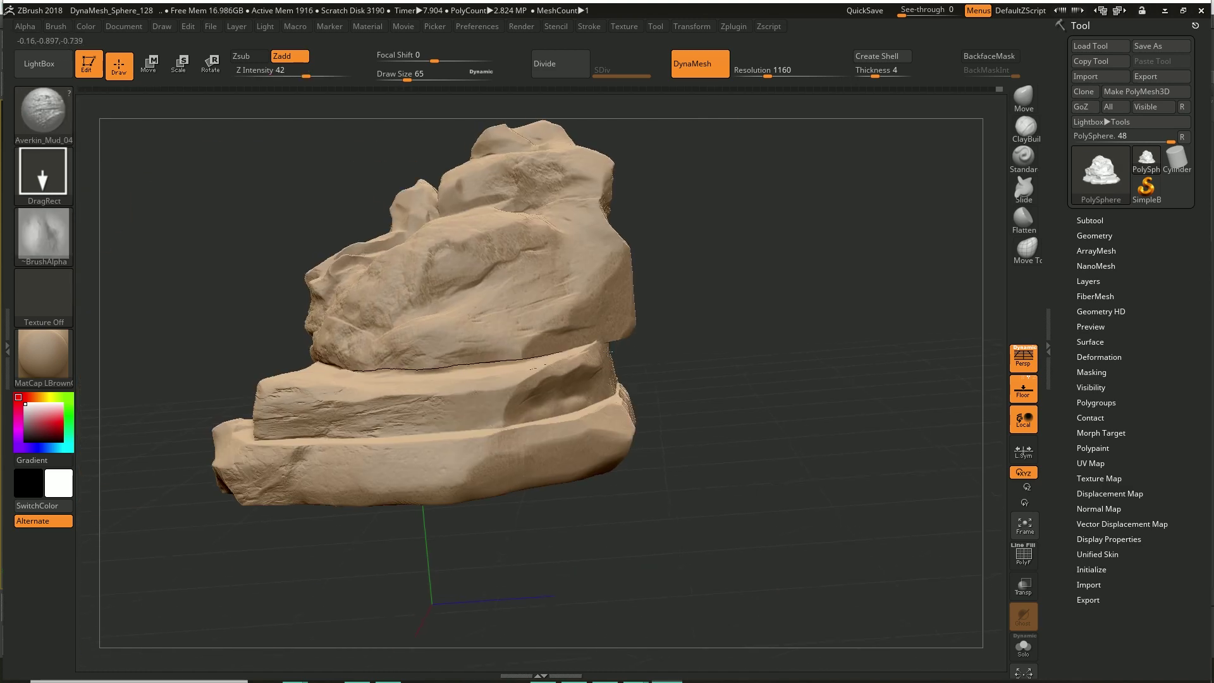
right_drag(689, 391, 379, 316)
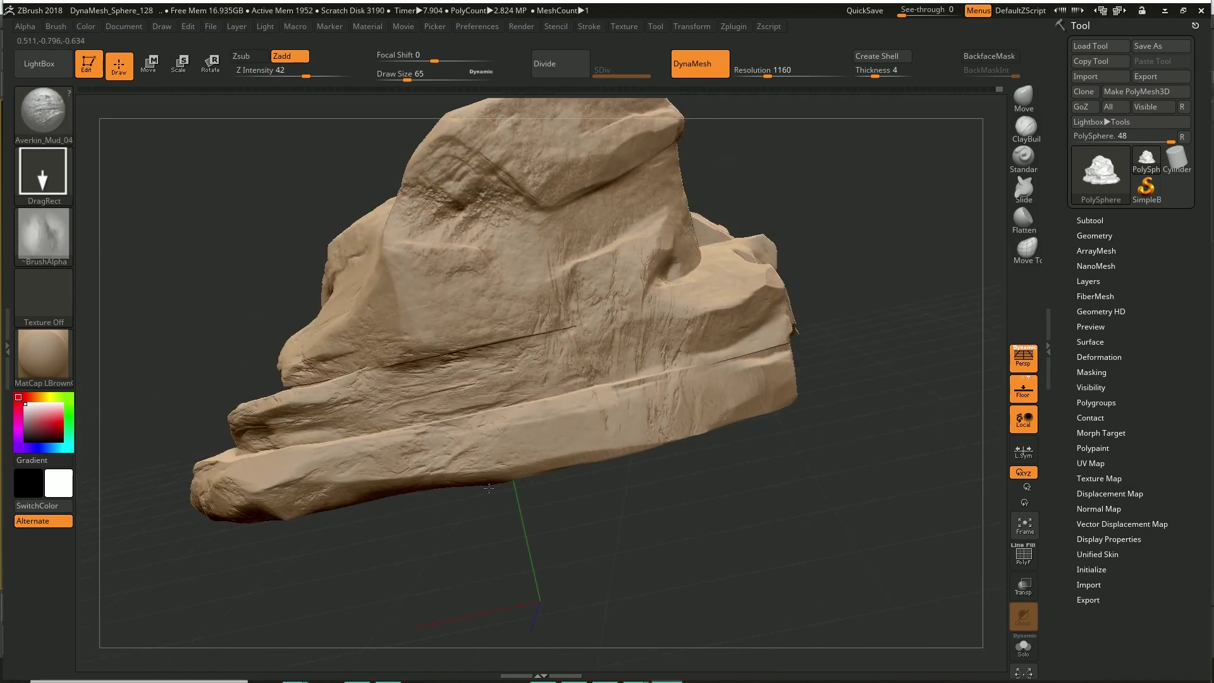
mouse_move(252, 354)
right_down()
mouse_move(403, 355)
mouse_move(502, 375)
right_up()
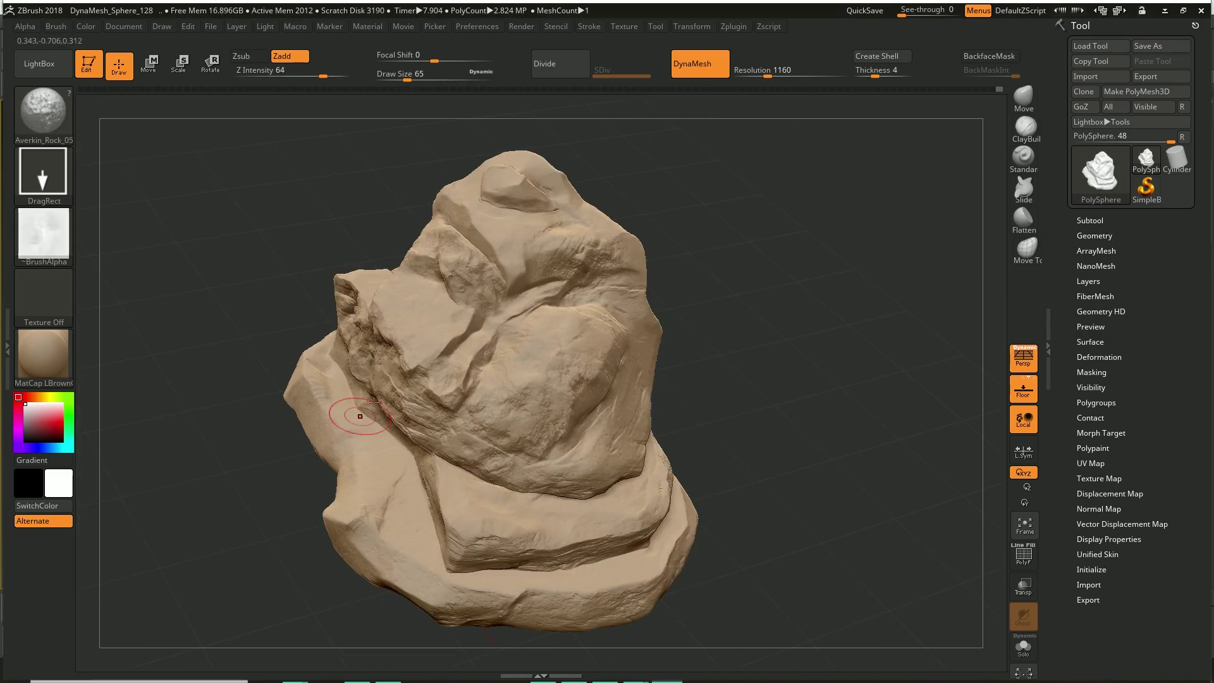
right_drag(374, 402, 582, 284)
right_drag(642, 472, 51, 117)
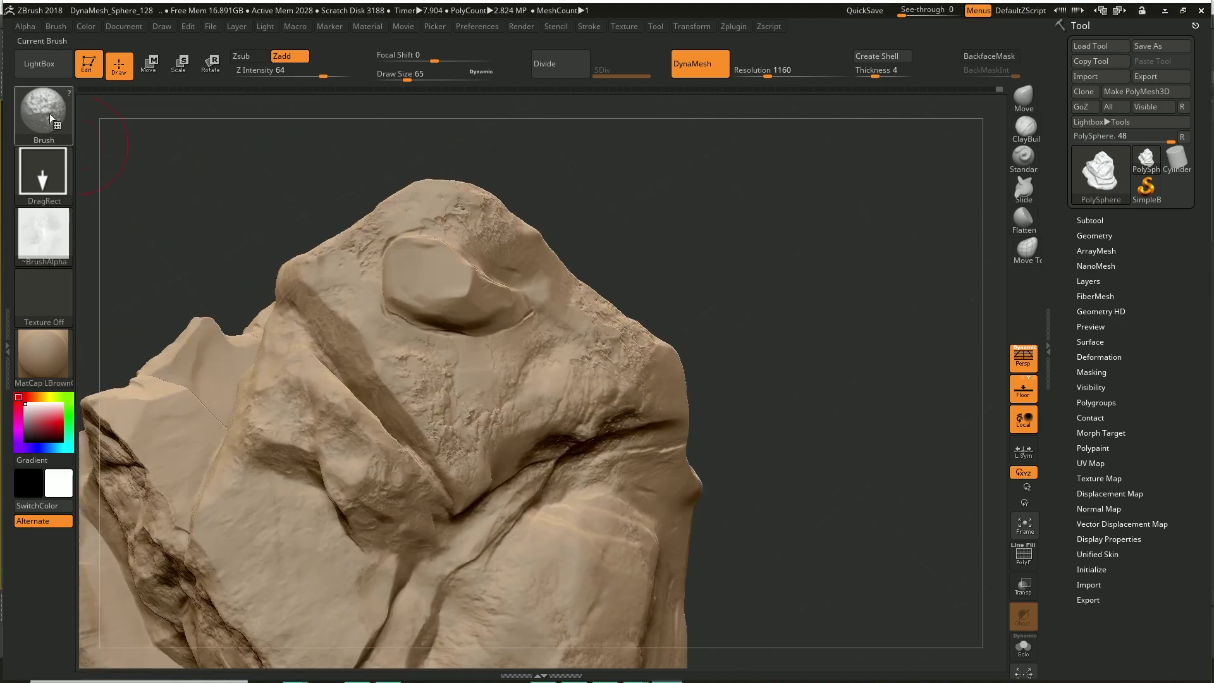
Step: Carve shear detail into the rock from several angles with an Averkin shear brush
click(52, 117)
click(429, 338)
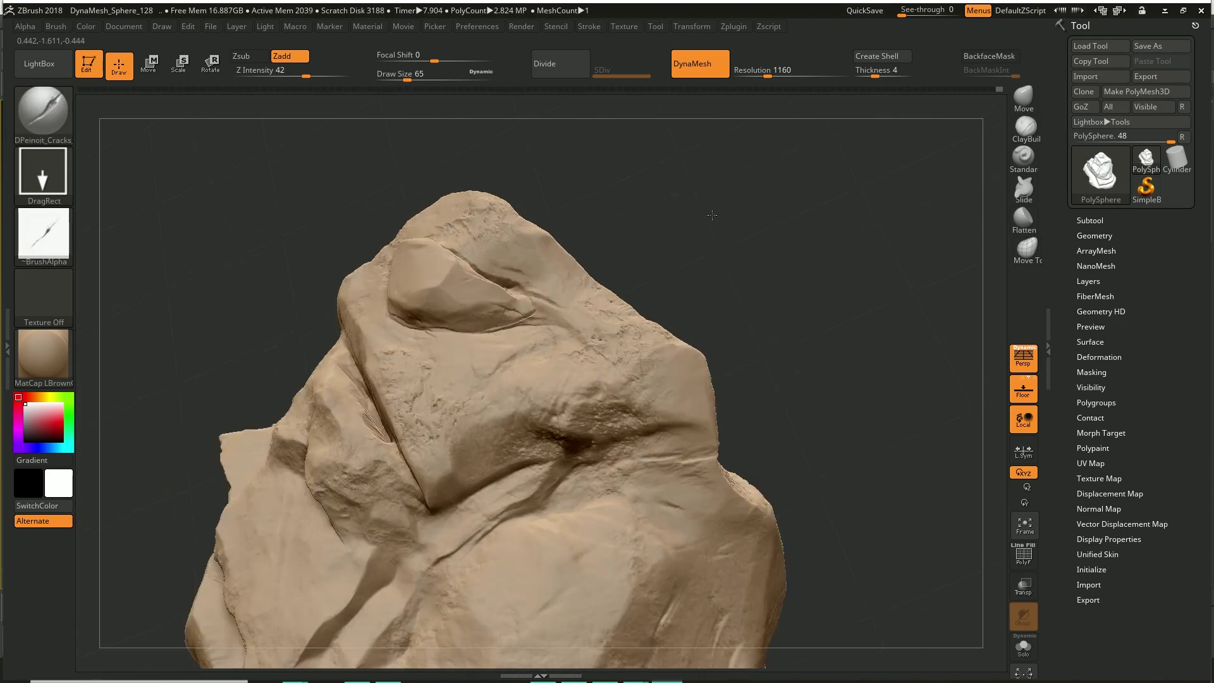
right_drag(500, 369, 409, 339)
key(f)
mouse_move(546, 214)
right_down()
mouse_move(540, 359)
mouse_move(555, 371)
right_up()
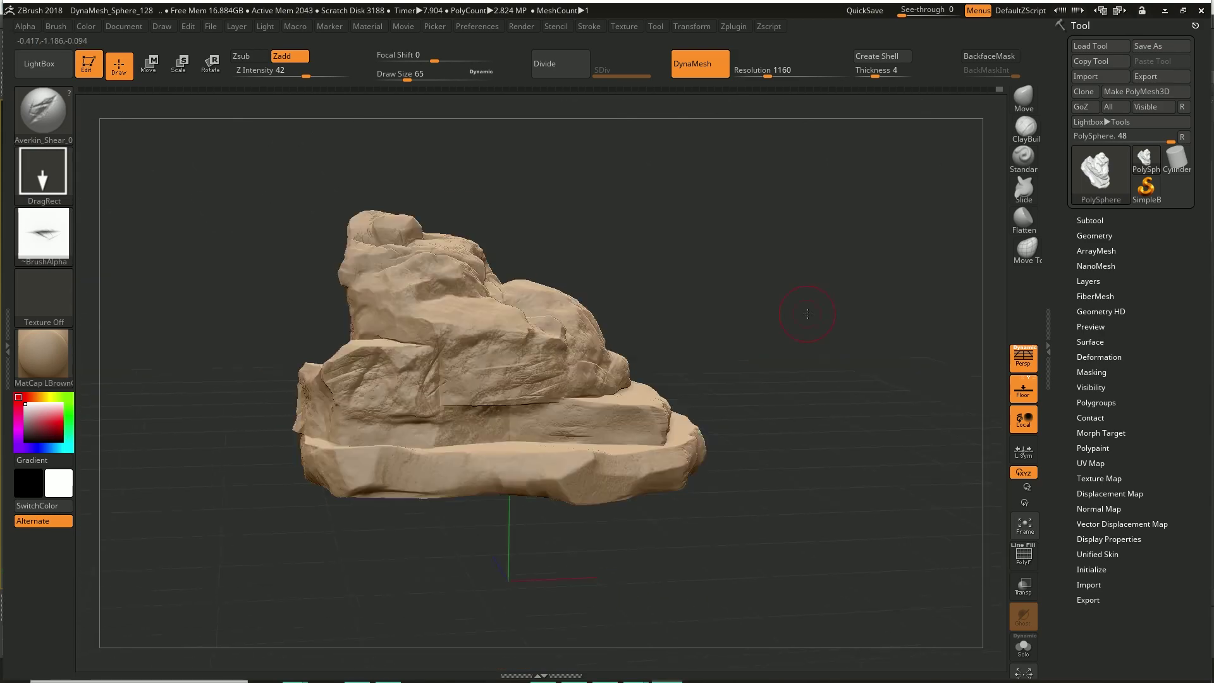
mouse_move(436, 367)
ctrl+right_down()
mouse_move(384, 461)
mouse_move(428, 393)
ctrl+right_up()
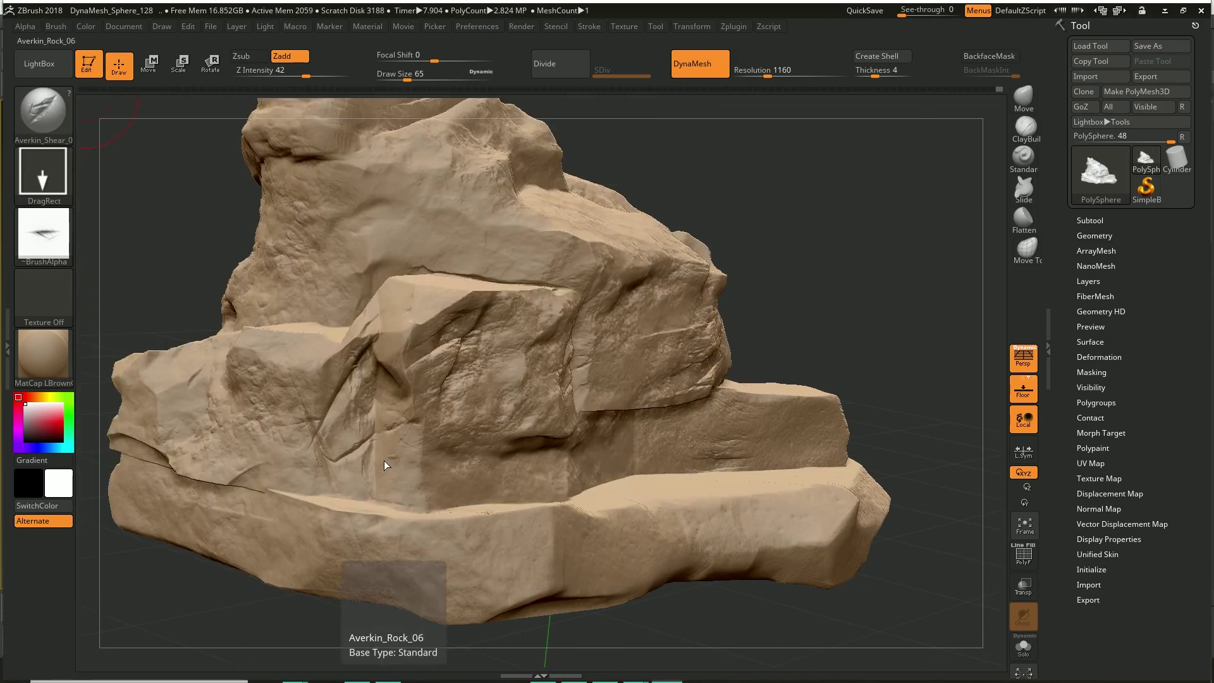
mouse_move(548, 251)
right_down()
mouse_move(632, 354)
mouse_move(569, 379)
right_up()
Step: Spray noise detail with an Averkin noise brush and smooth parts of the surface
key(b)
click(253, 253)
right_drag(793, 372, 626, 552)
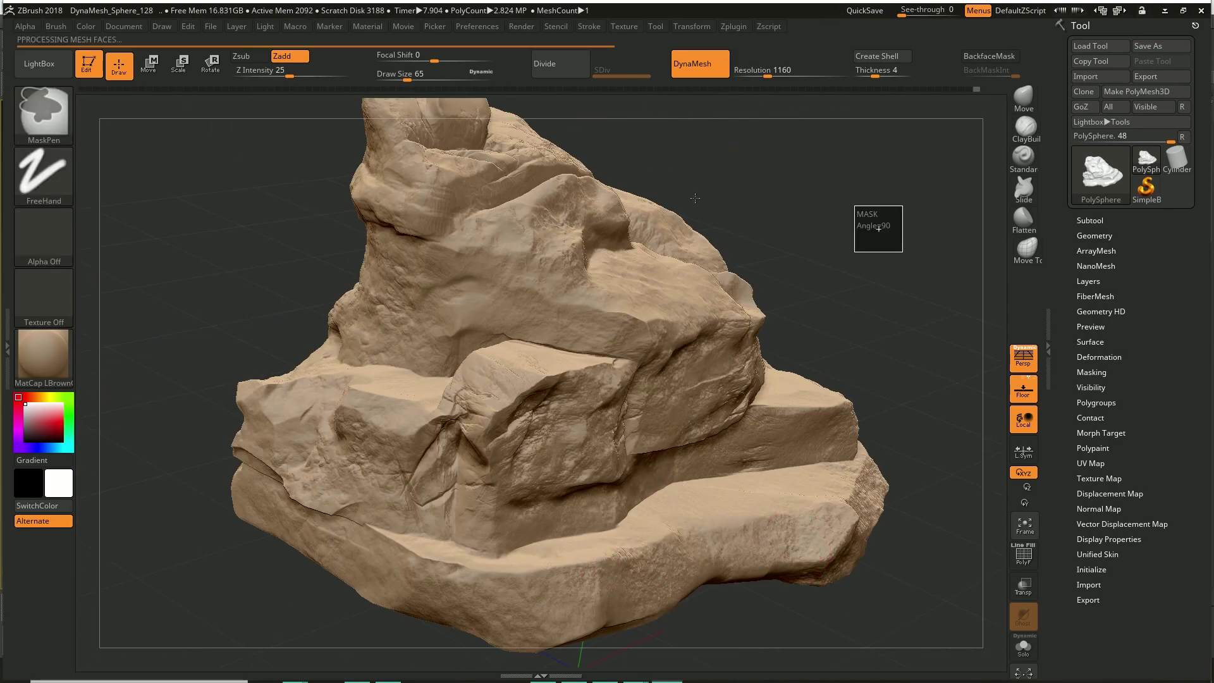
mouse_move(695, 198)
right_down()
mouse_move(817, 293)
mouse_move(846, 471)
right_up()
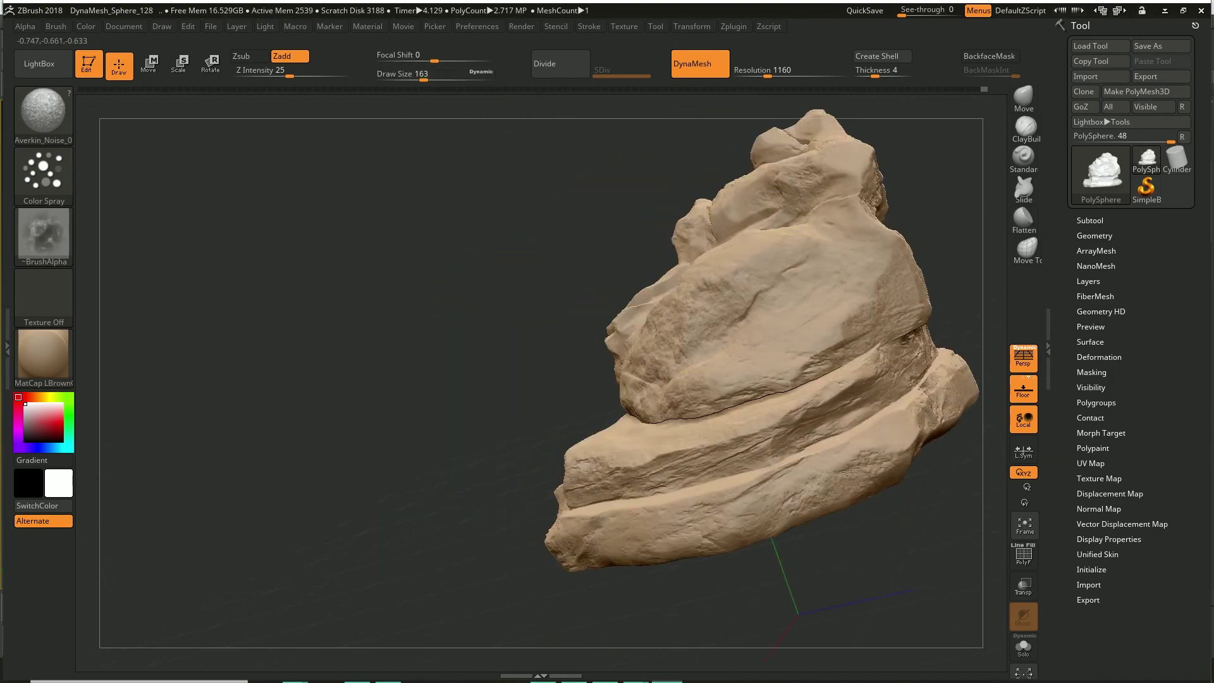
right_drag(933, 198, 480, 316)
key(shift)
key(b)
mouse_move(695, 354)
right_down()
mouse_move(879, 407)
mouse_move(505, 354)
right_up()
Step: Add cracks with DPeinoit_Cracks and flatten the rock ledge with the Flatten brush
key(b)
click(391, 351)
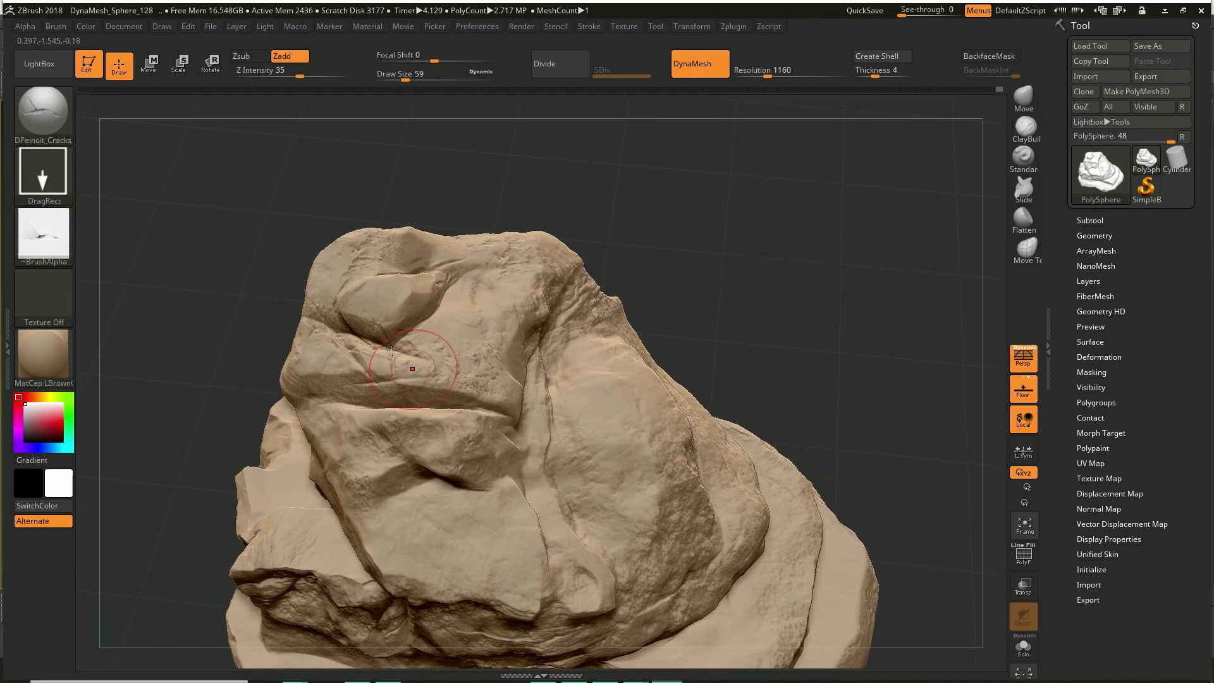
right_drag(409, 186, 401, 463)
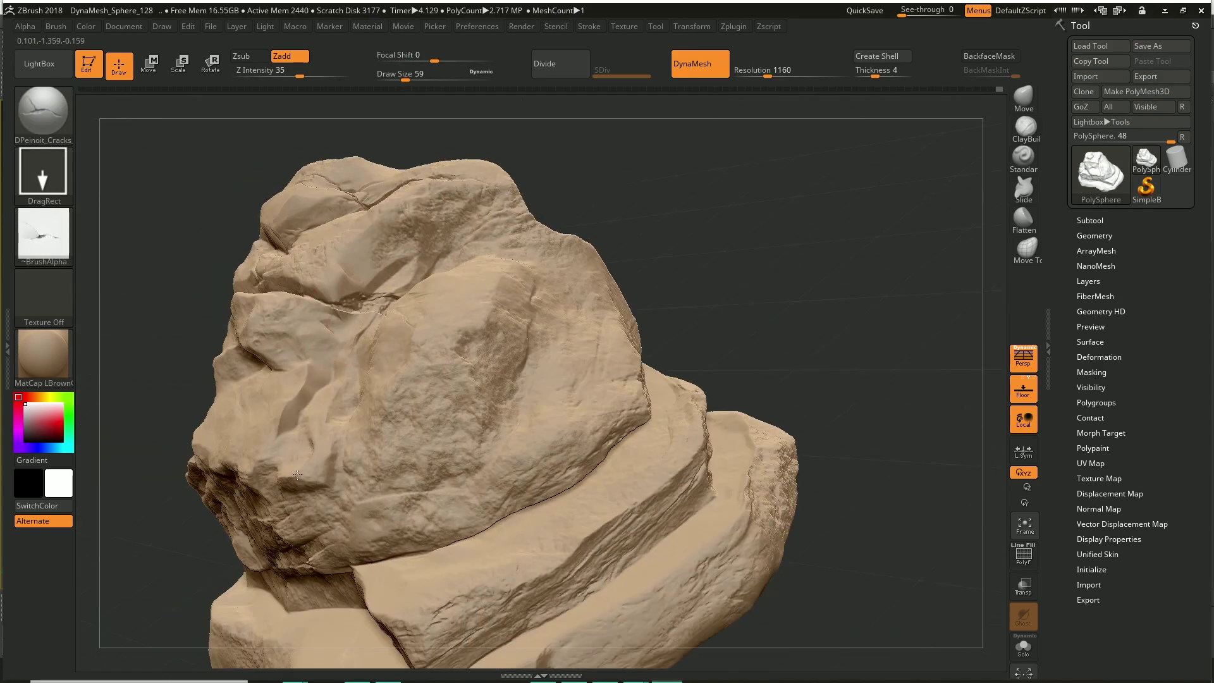
right_drag(297, 474, 486, 395)
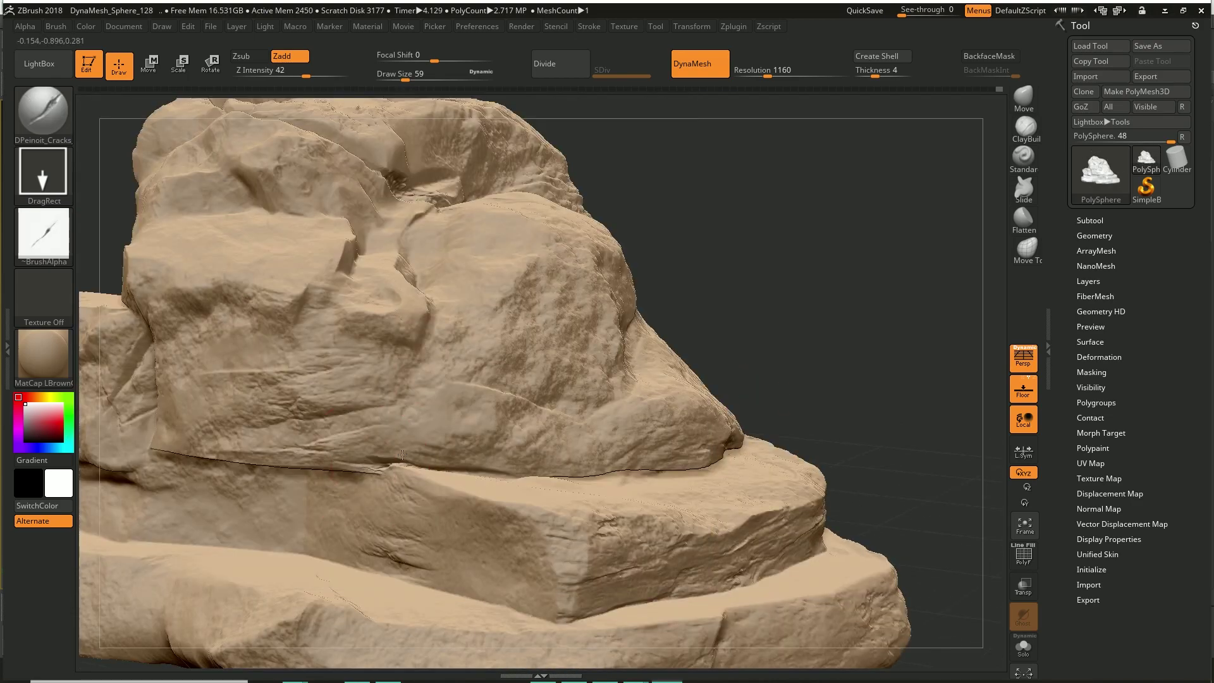
key(space)
click(357, 472)
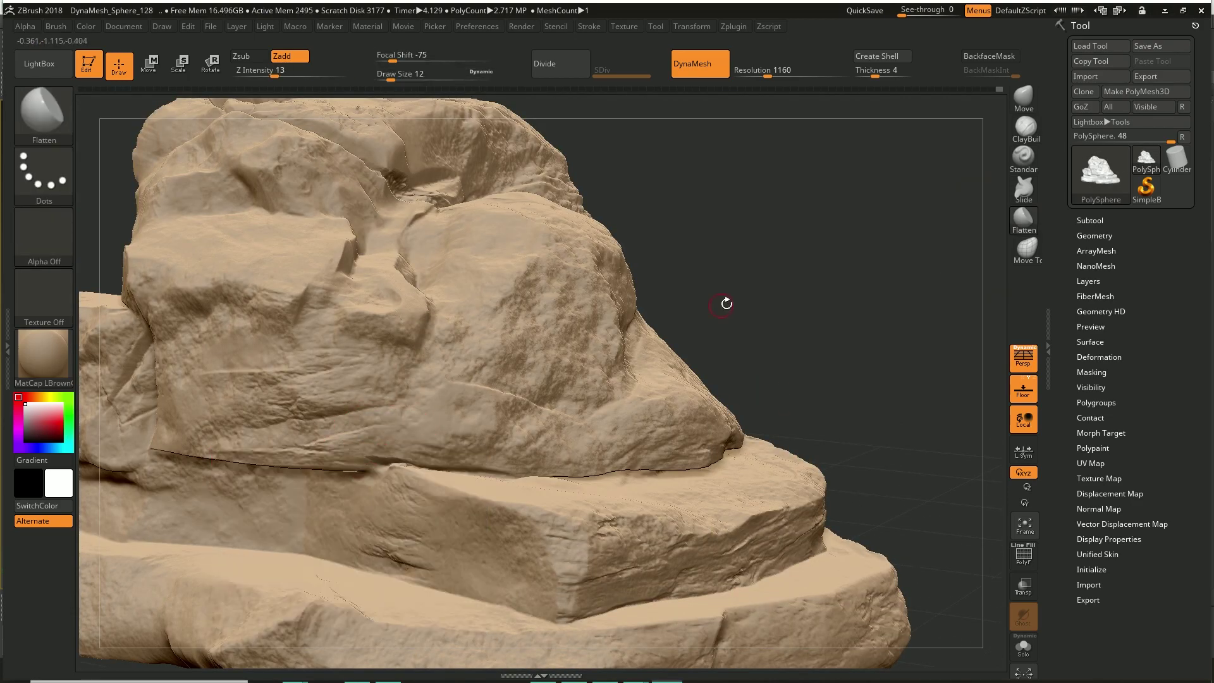
right_drag(726, 304, 858, 185)
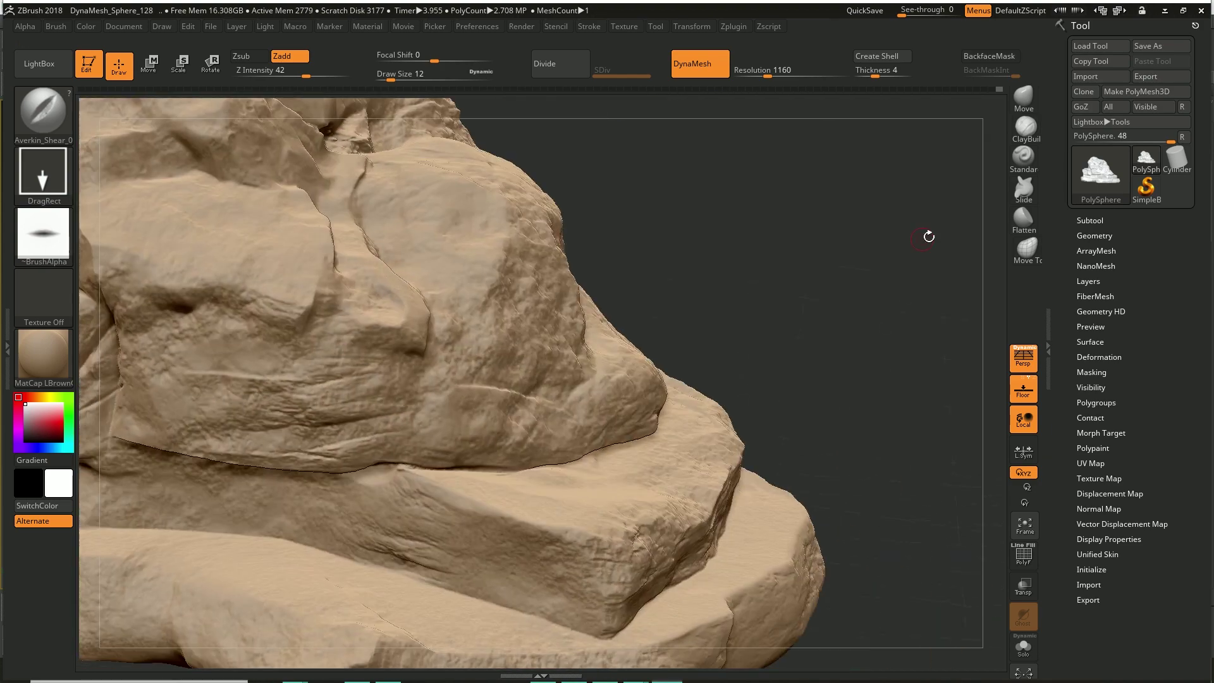
ctrl+right_drag(724, 319, 502, 447)
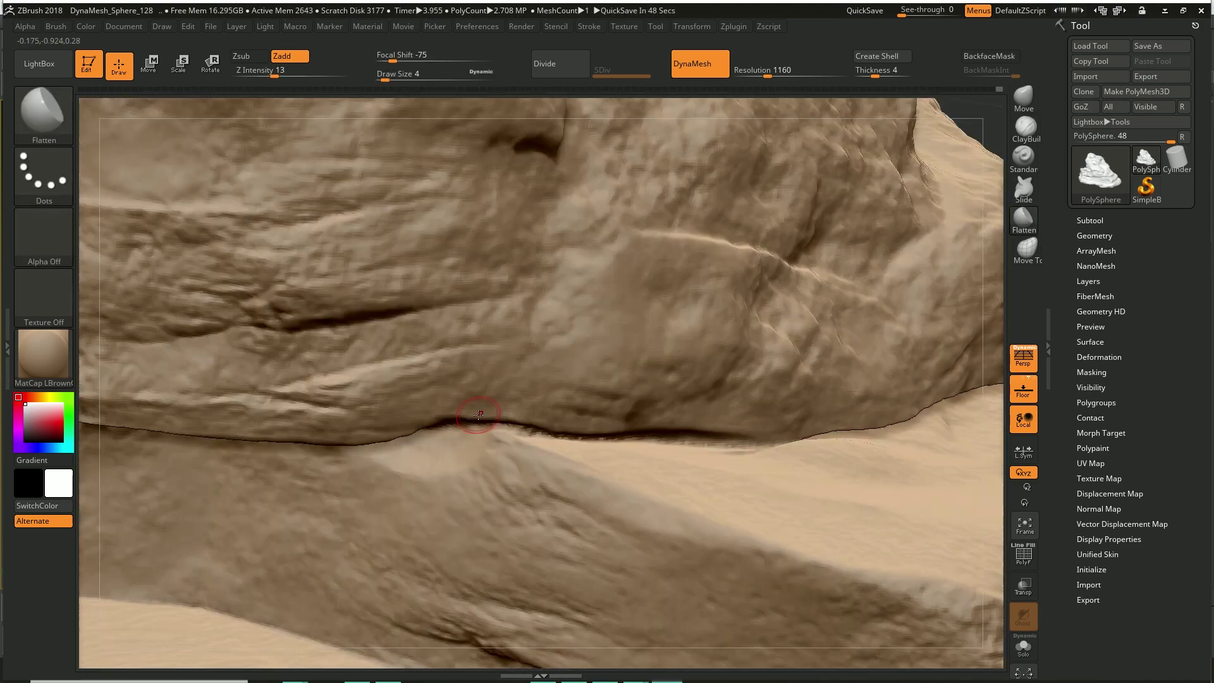
key(f)
Step: Apply Averkin_Cracks and DPeinoit_concrete detail to the rock's front
key(b)
click(652, 396)
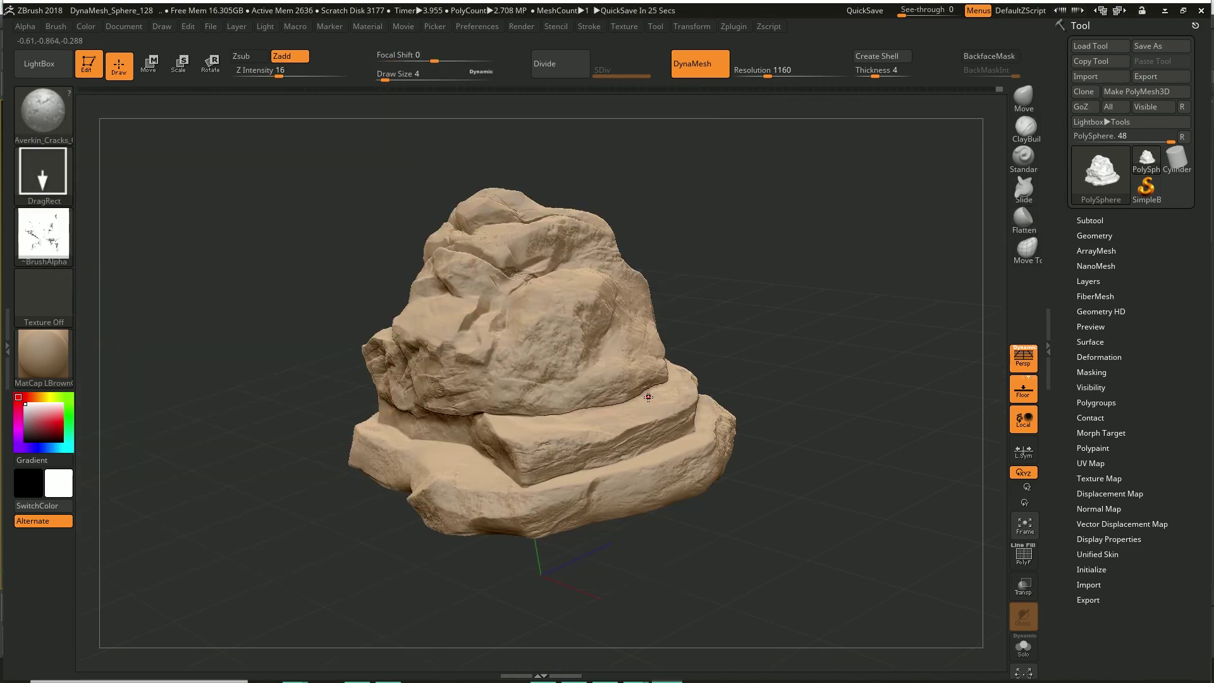
key(b)
click(296, 489)
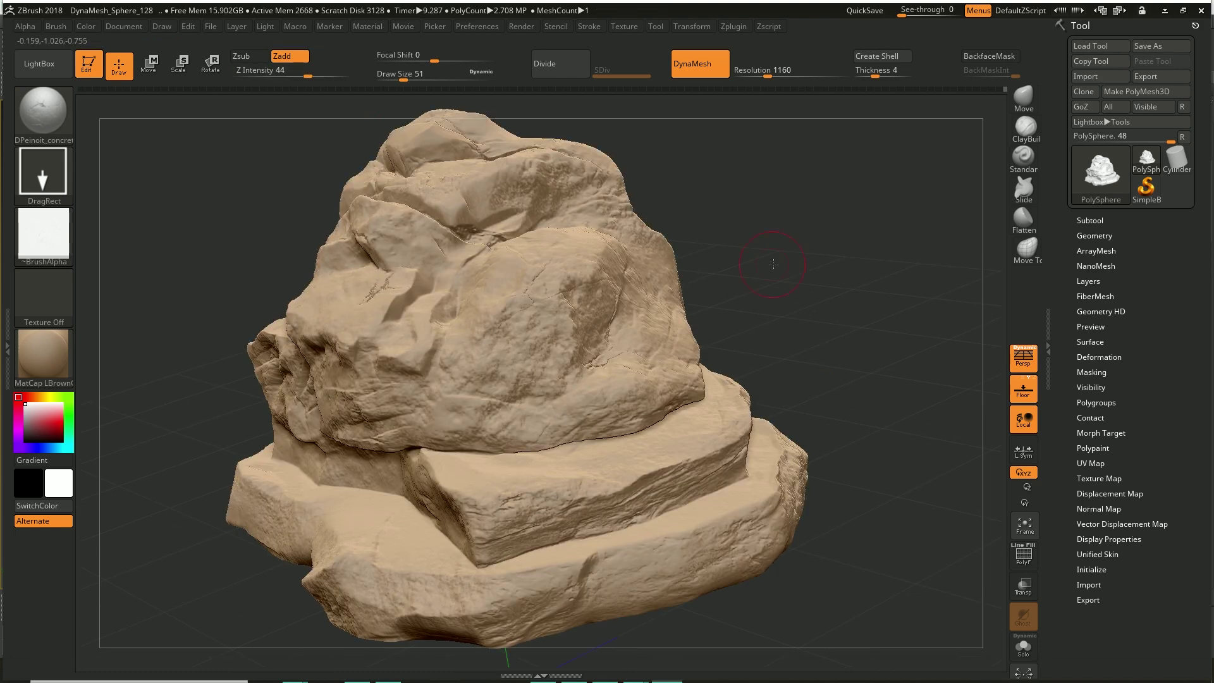
drag(772, 264, 552, 294)
drag(500, 380, 544, 628)
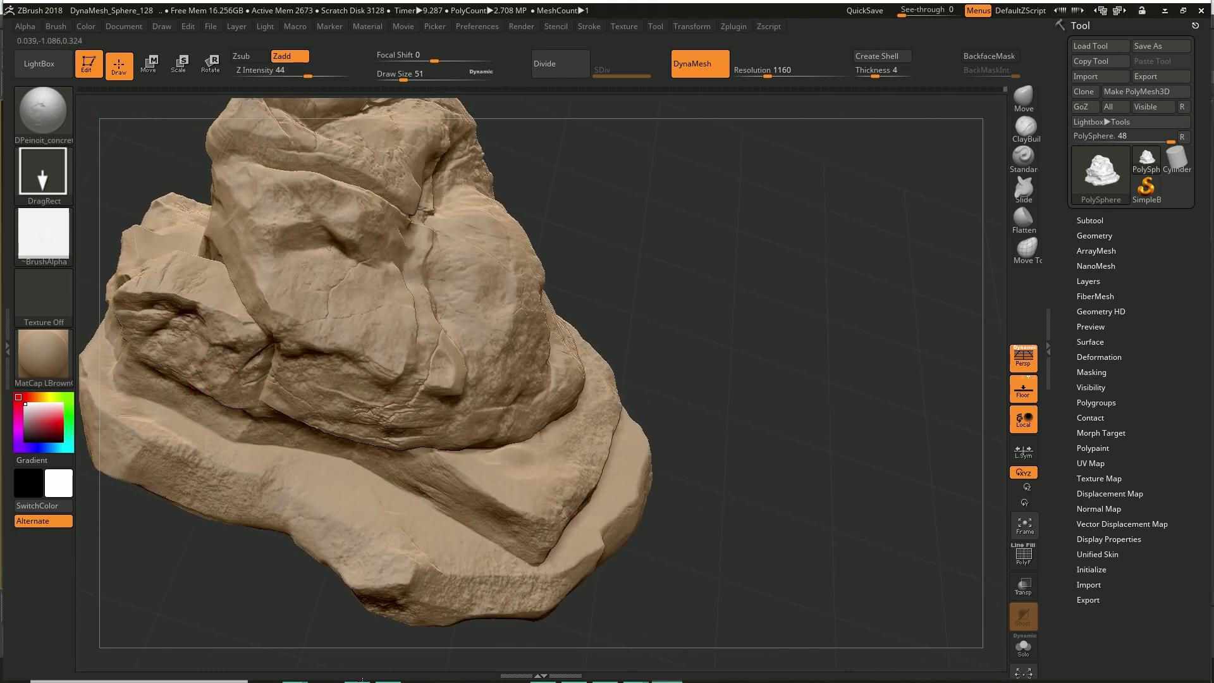
mouse_move(501, 379)
mouse_down()
mouse_move(758, 284)
mouse_move(379, 349)
mouse_move(272, 251)
mouse_move(379, 265)
mouse_move(316, 284)
mouse_up()
Step: Detail the surface with another brush and then DPeinoit_Mud_02
key(b)
click(180, 306)
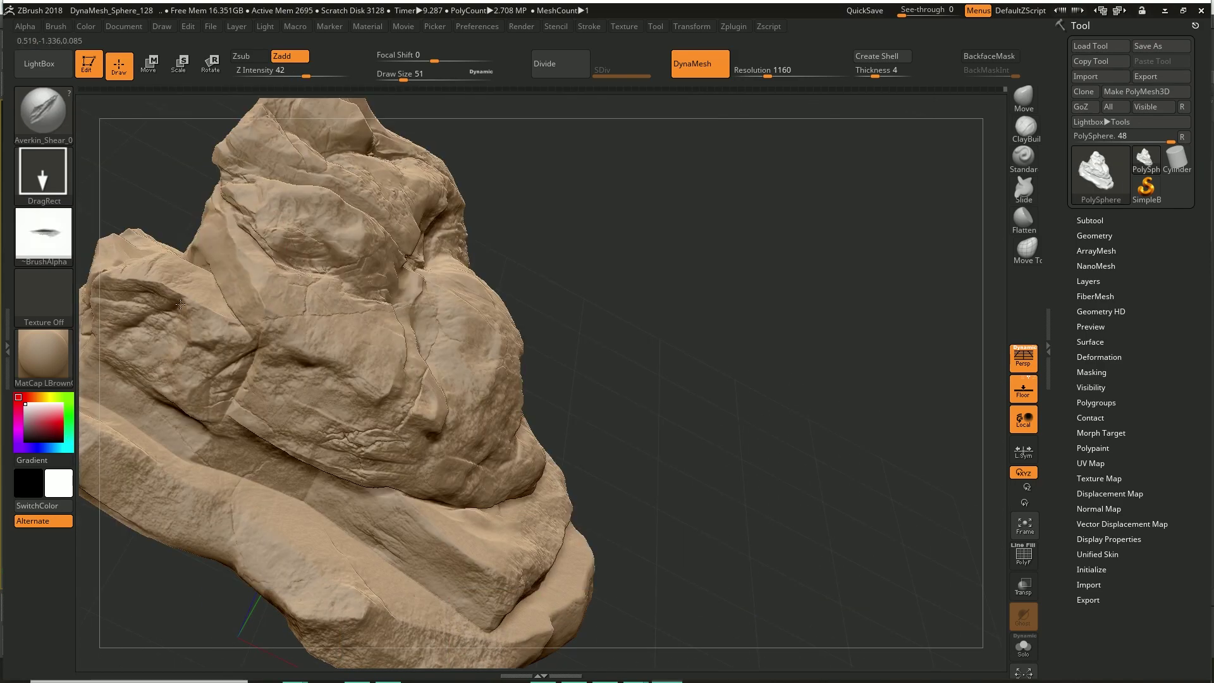
mouse_move(180, 305)
mouse_down()
mouse_move(490, 562)
mouse_move(428, 355)
mouse_up()
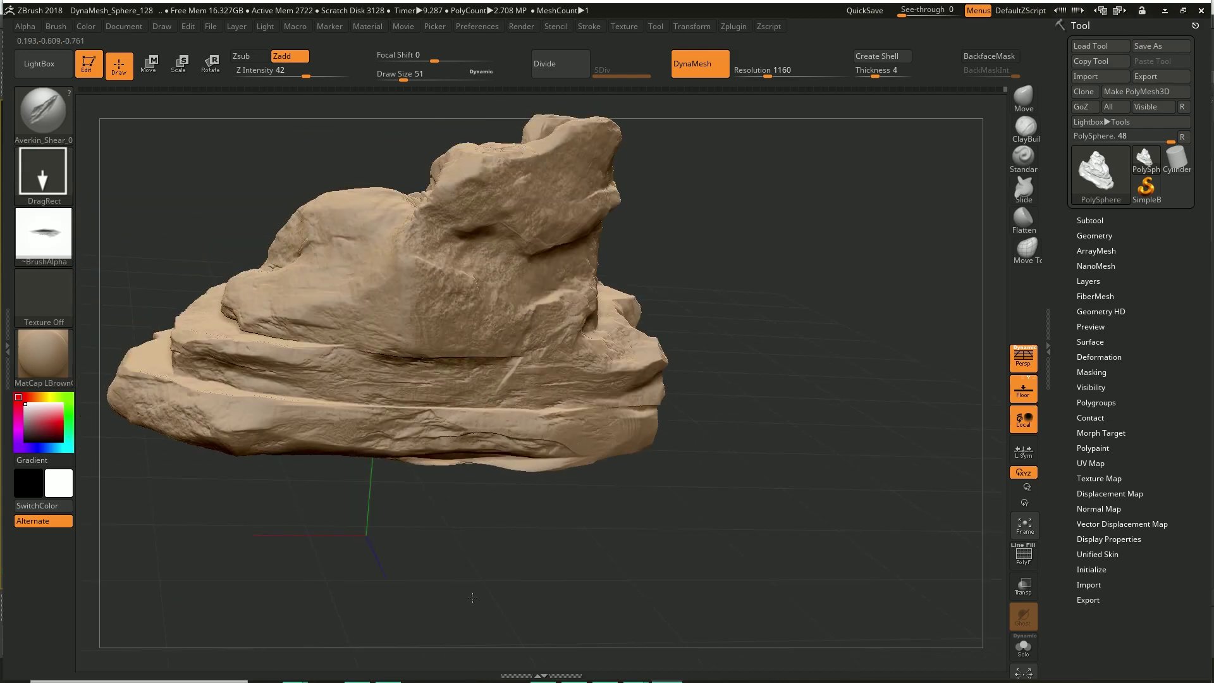
drag(473, 597, 758, 298)
key(b)
click(581, 468)
mouse_move(822, 537)
mouse_down()
mouse_move(564, 444)
mouse_move(618, 529)
mouse_up()
Step: Add more cracks around the rock with the DPeinoit_Cracks brush
key(b)
click(582, 468)
mouse_move(759, 379)
mouse_down()
mouse_move(851, 317)
mouse_move(536, 234)
mouse_up()
drag(597, 180, 524, 243)
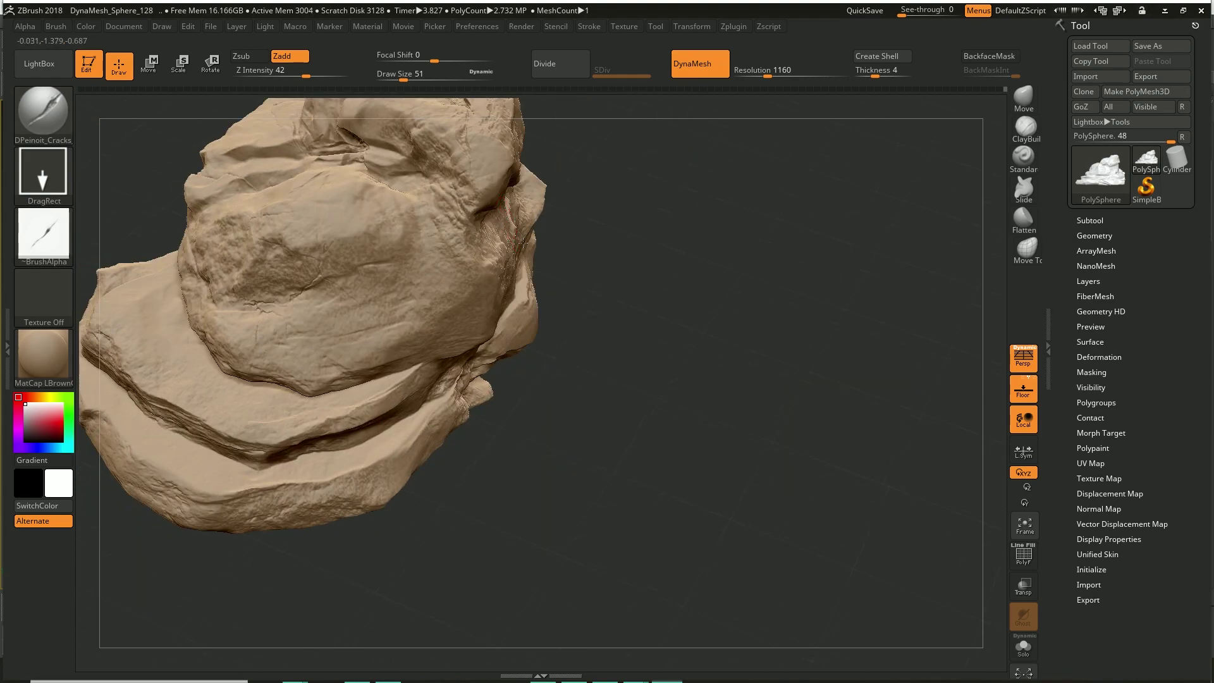
mouse_move(562, 207)
mouse_down()
mouse_move(588, 284)
mouse_move(506, 411)
mouse_up()
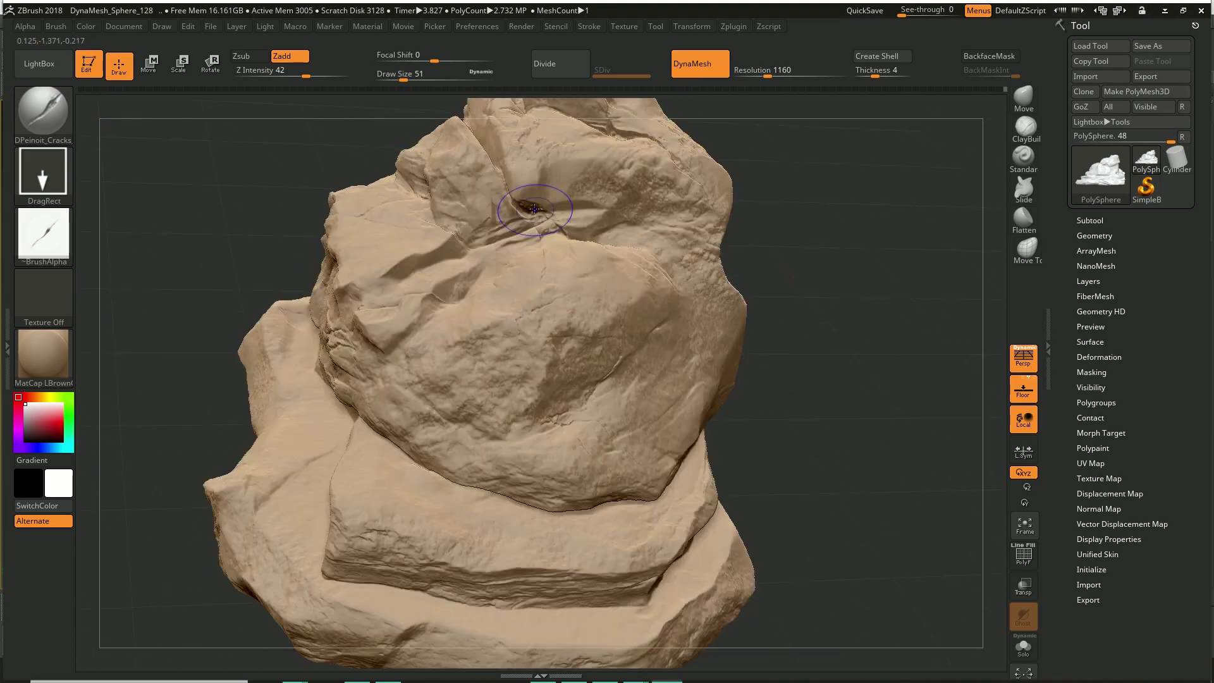
Step: Layer DPeinoit and Averkin shear brush detail onto the rock
key(b)
click(447, 485)
drag(822, 316, 632, 379)
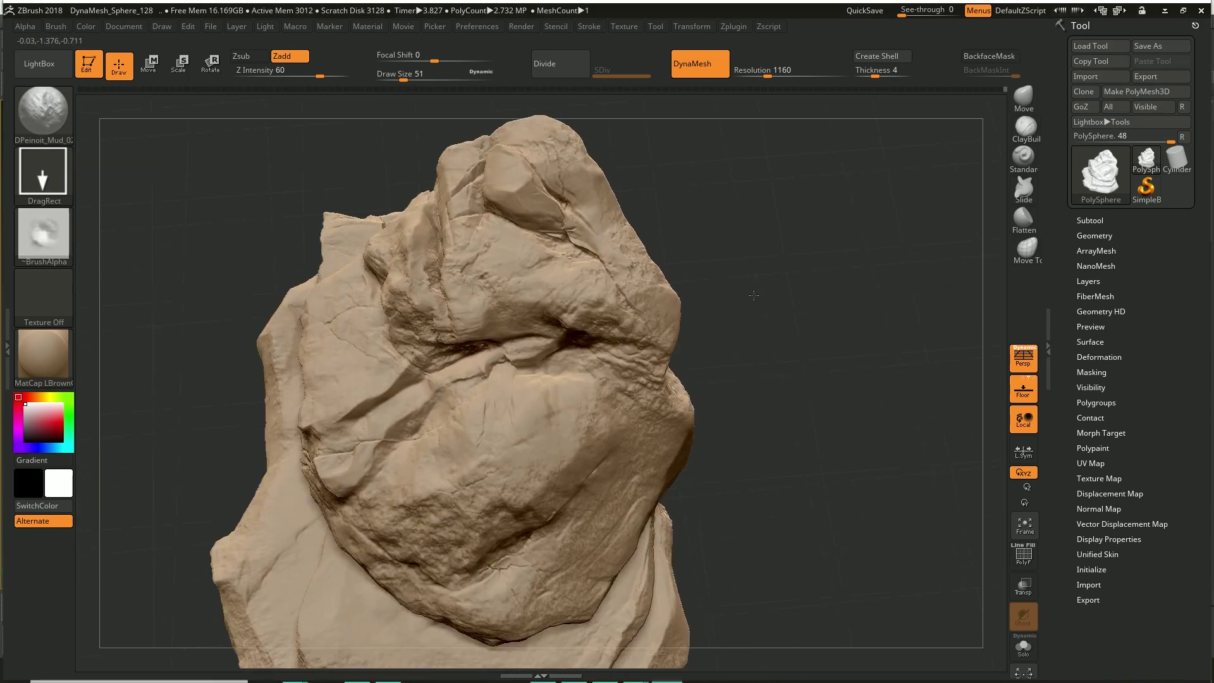
key(b)
click(151, 166)
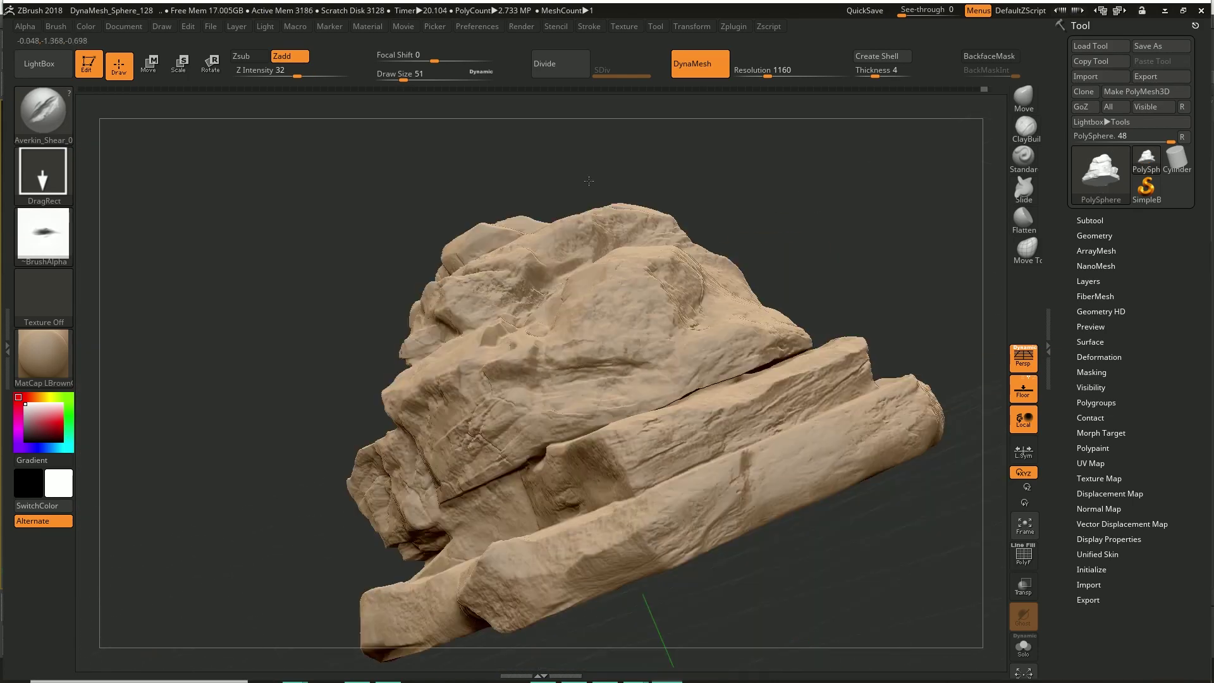
drag(790, 379, 621, 439)
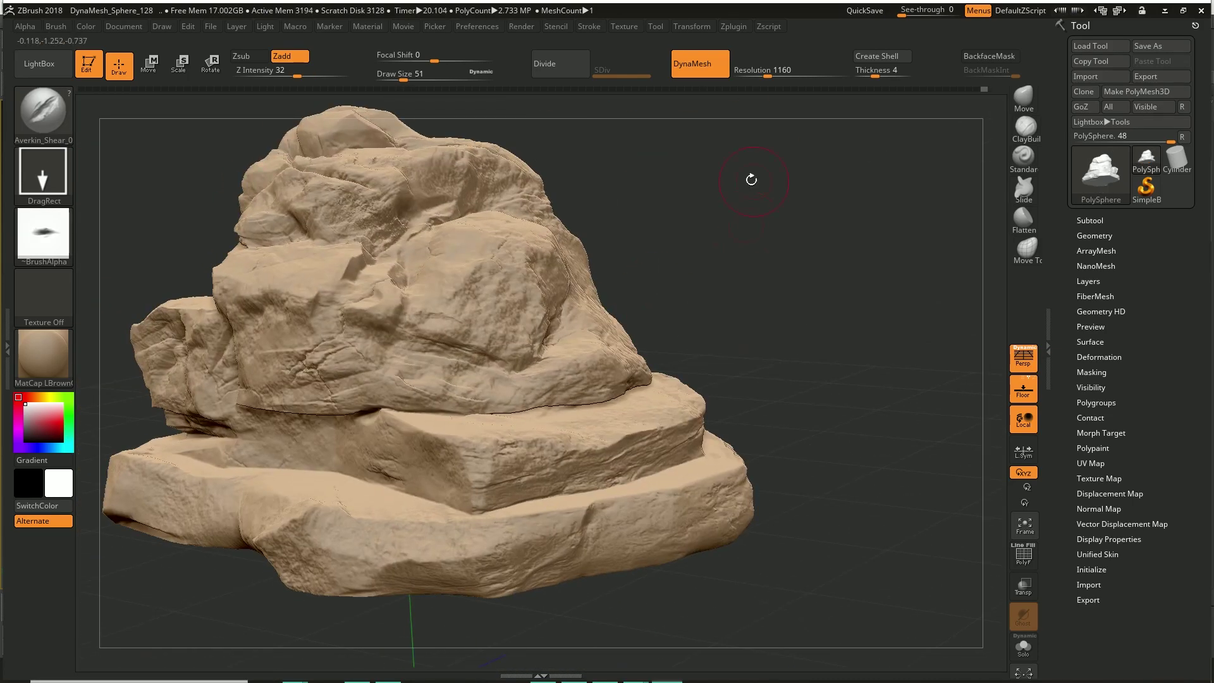
drag(751, 179, 791, 379)
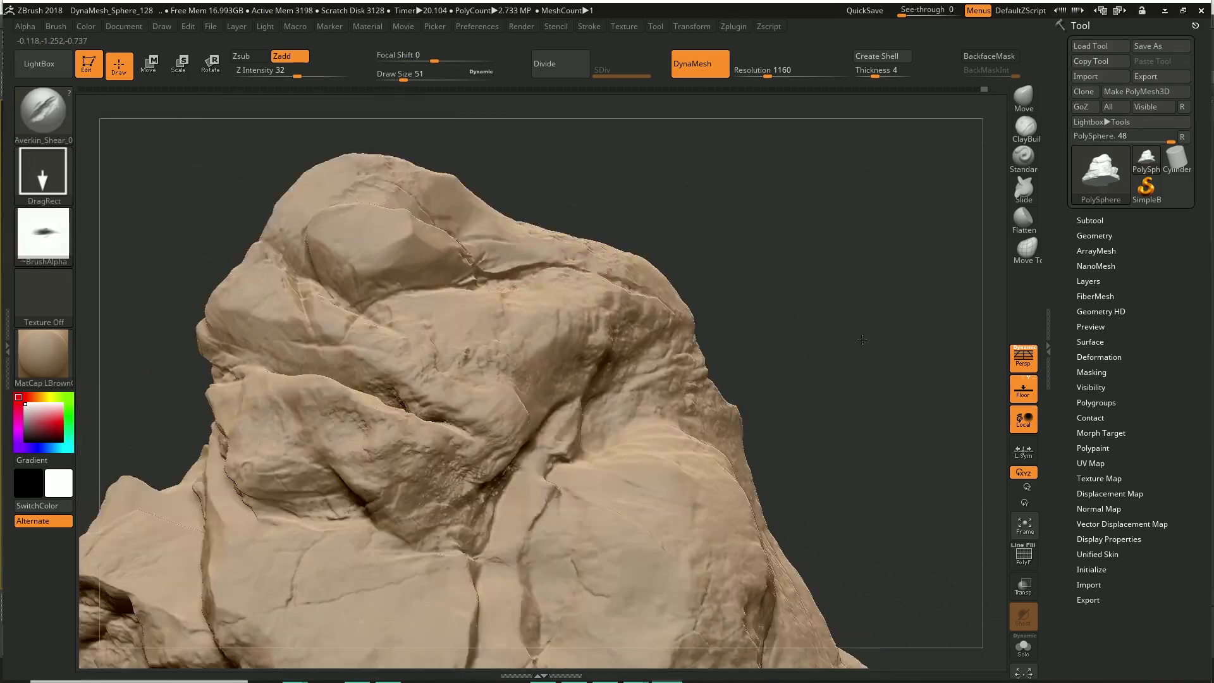
Step: Finish with Averkin_Mud_02, Flatten and a concrete brush, then inspect the surface
click(69, 117)
click(258, 454)
mouse_move(379, 442)
mouse_down()
mouse_move(158, 179)
mouse_move(767, 227)
mouse_move(790, 379)
mouse_move(777, 201)
mouse_up()
click(1023, 218)
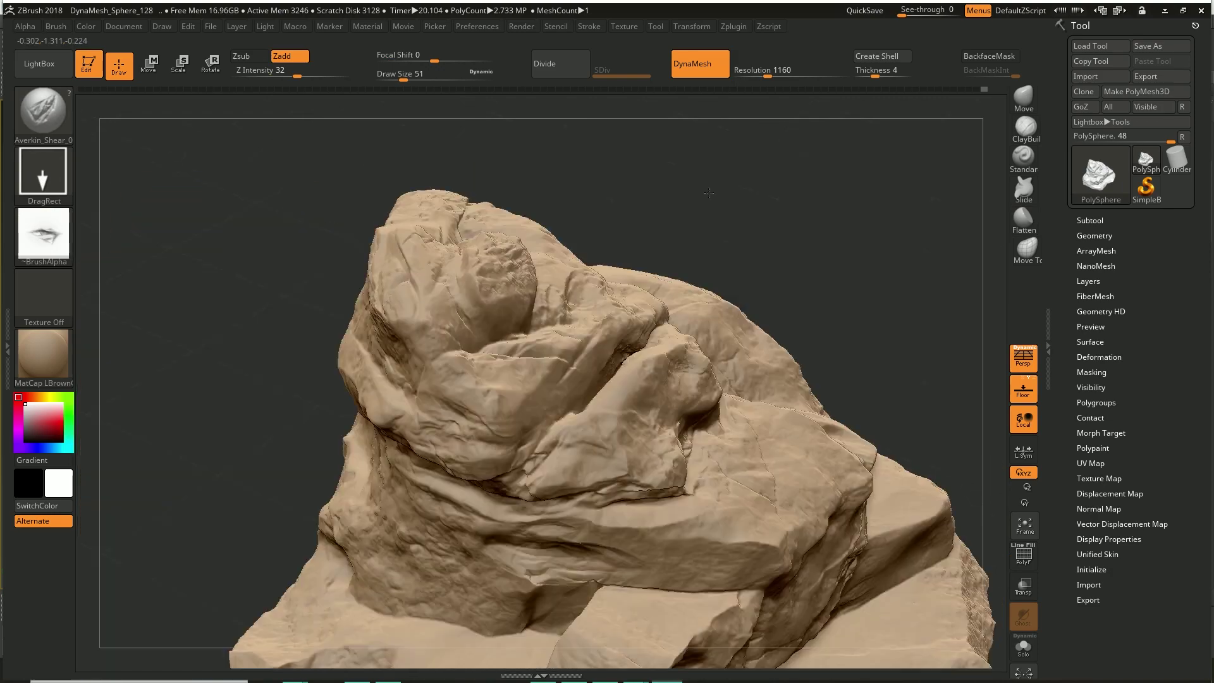
key(b)
click(379, 485)
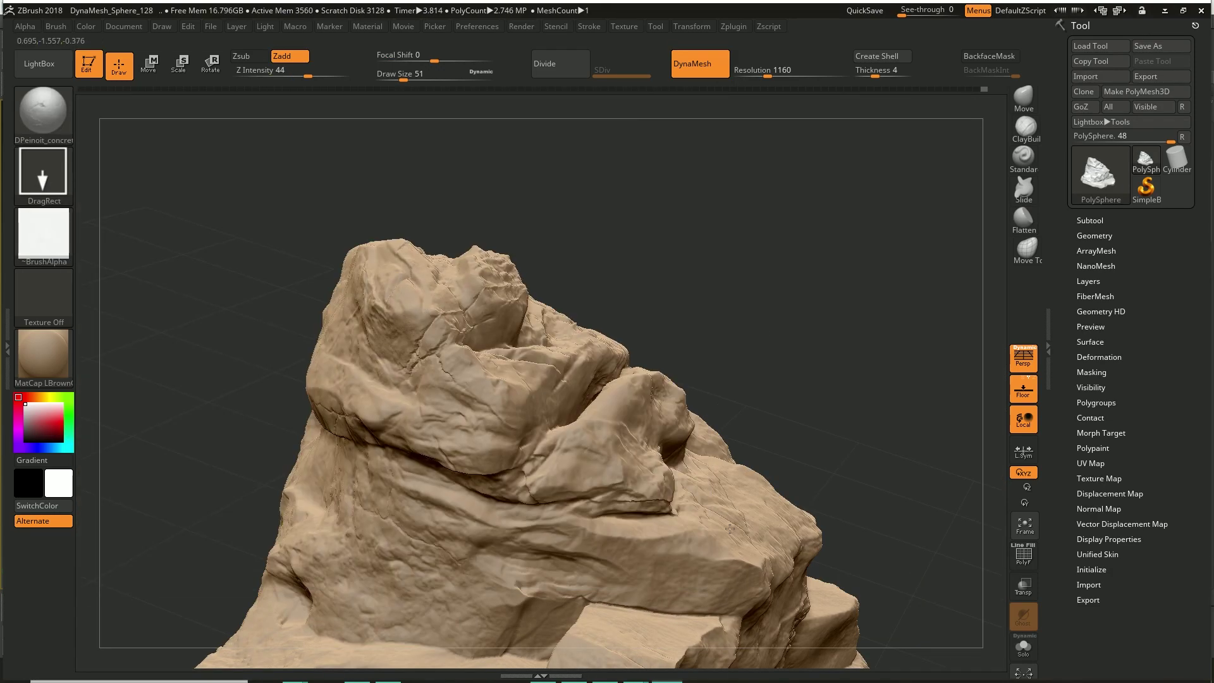
mouse_move(793, 279)
mouse_down()
mouse_move(714, 409)
mouse_move(926, 472)
mouse_up()
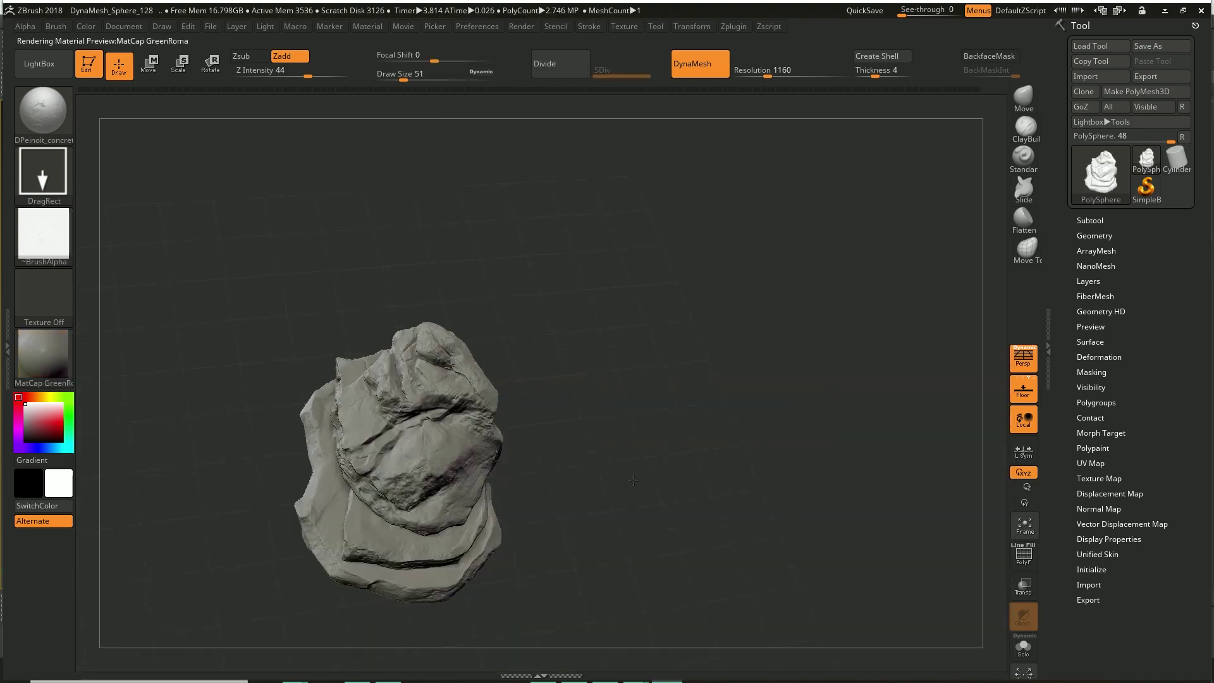
drag(368, 412, 601, 430)
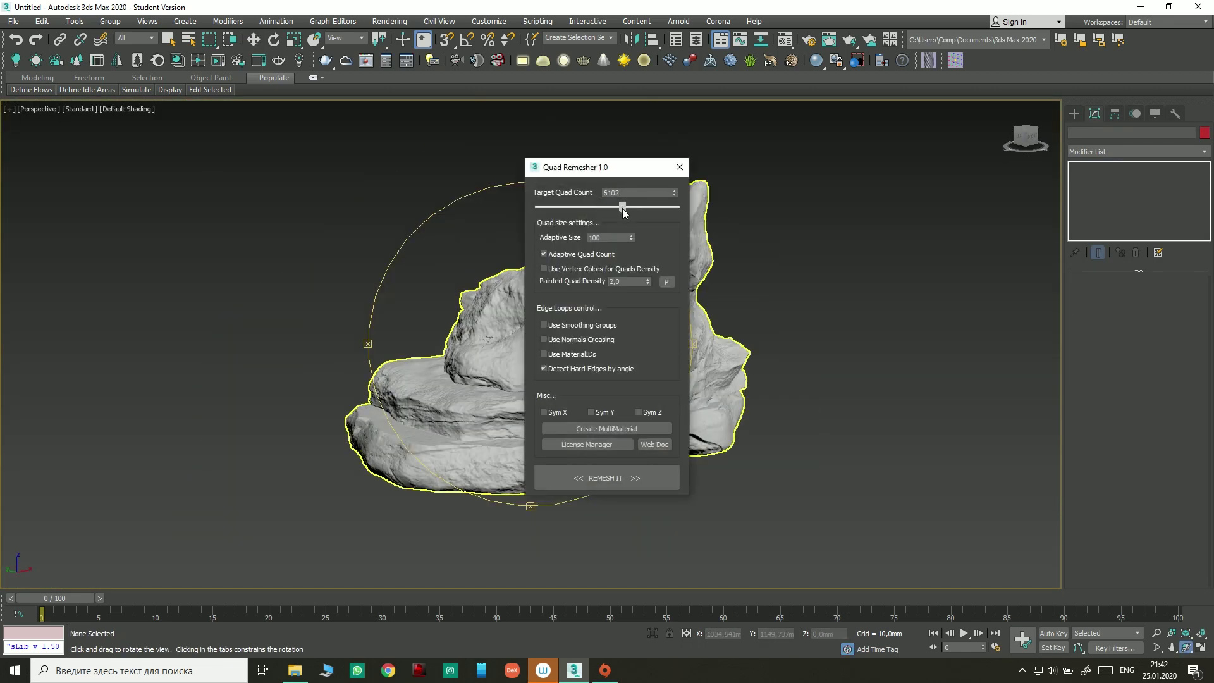
Step: Remesh the rock with Quad Remesher at a 6102 quad target
click(607, 477)
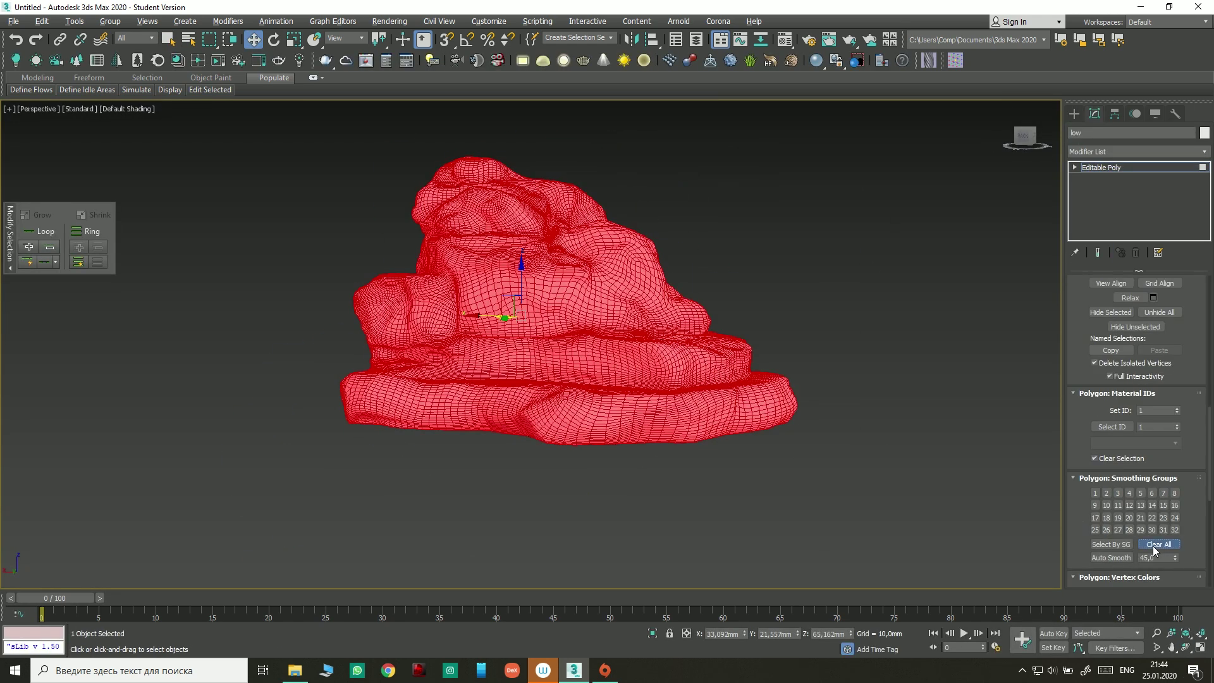
Step: Start Point-to-Point Seams and trace a seam down the first sides of the rock
click(1128, 324)
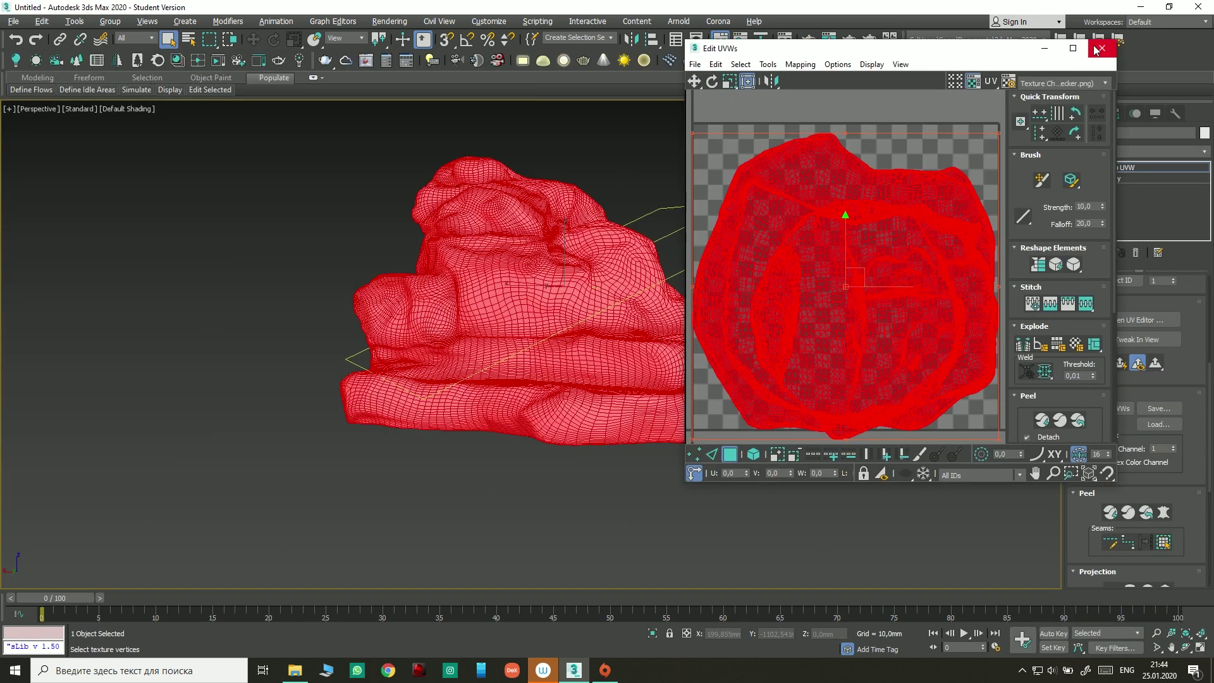
click(1100, 49)
click(1129, 546)
mouse_move(210, 256)
alt+middle_down()
mouse_move(808, 318)
mouse_move(625, 450)
alt+middle_up()
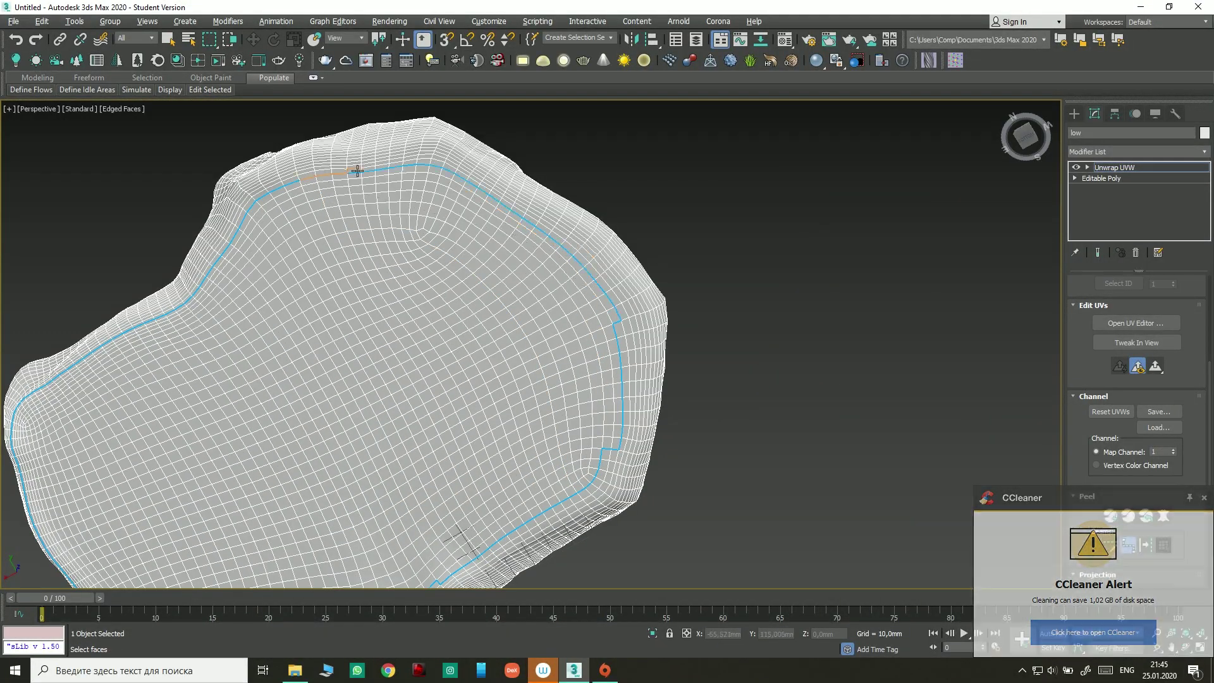
alt+middle_drag(447, 177, 780, 382)
scroll(780, 382, up, 5)
scroll(667, 417, up, 3)
scroll(434, 244, up, 2)
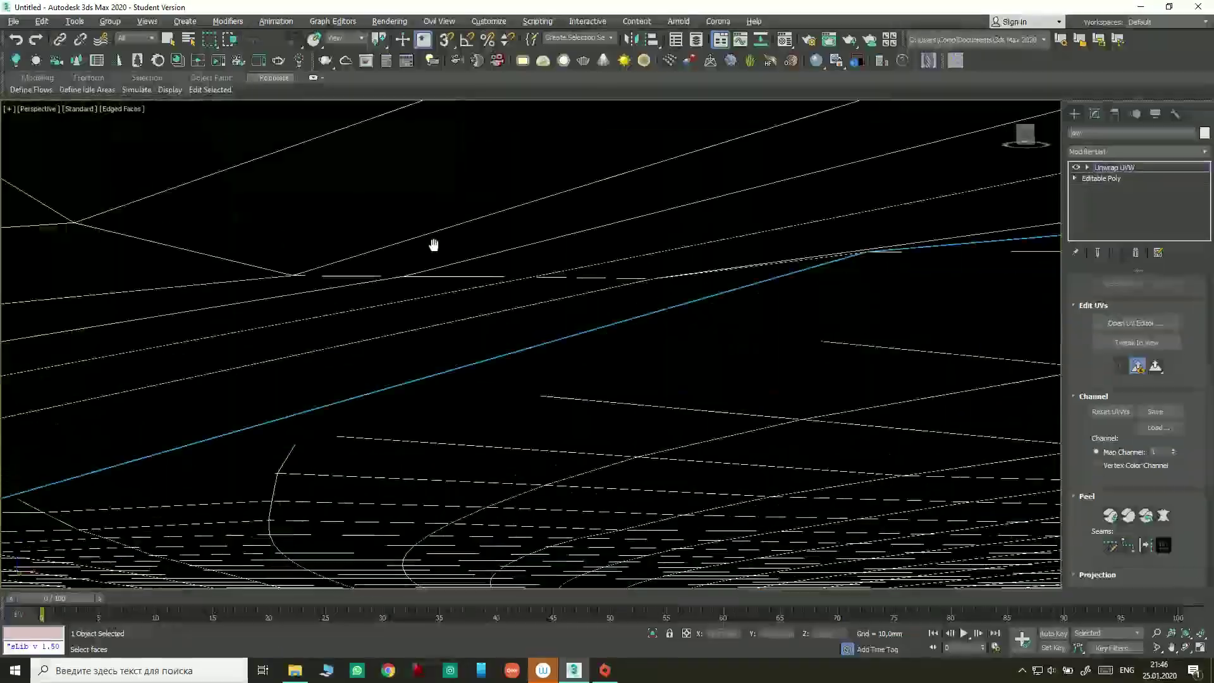
scroll(710, 383, down, 6)
scroll(475, 450, down, 3)
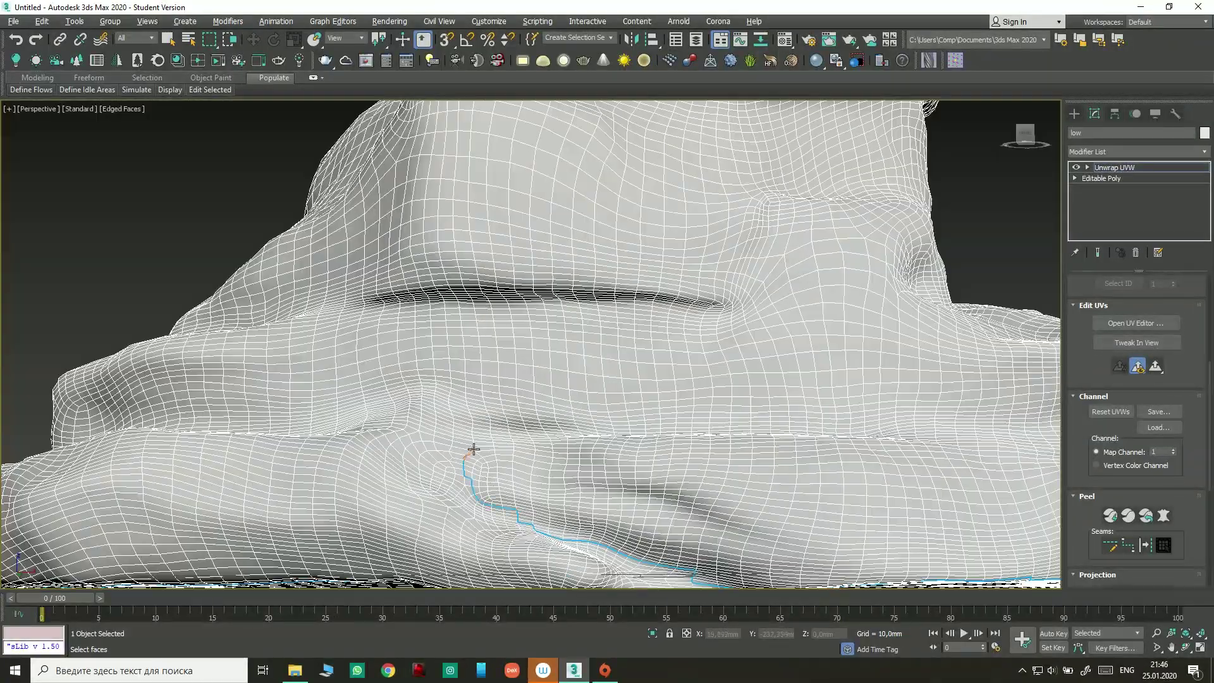
mouse_move(474, 449)
alt+middle_down()
mouse_move(618, 369)
mouse_move(455, 509)
alt+middle_up()
scroll(315, 456, down, 3)
scroll(314, 456, down, 5)
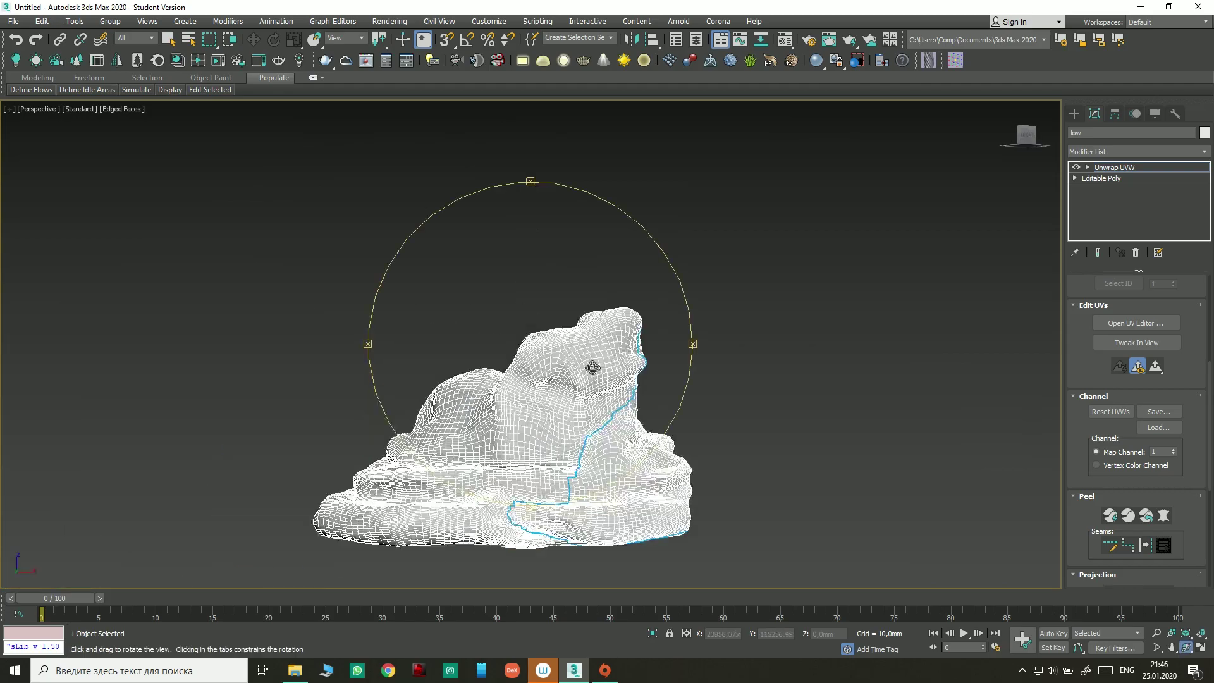
scroll(600, 360, up, 4)
alt+middle_drag(600, 360, 442, 354)
scroll(400, 356, down, 3)
scroll(400, 356, up, 3)
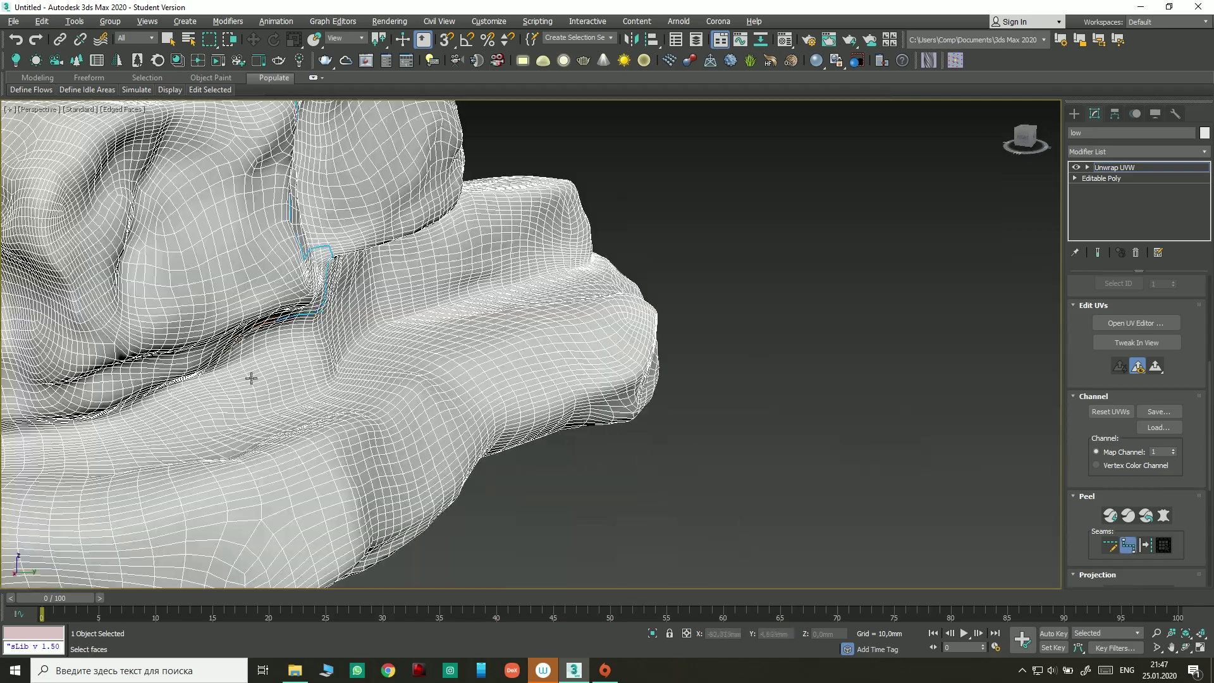
scroll(249, 379, up, 3)
scroll(461, 401, down, 8)
scroll(368, 365, up, 6)
Step: Continue the seam around the remaining sides, then open the UV editor with all faces selected
mouse_move(461, 401)
alt+middle_down()
mouse_move(367, 365)
mouse_move(621, 356)
alt+middle_up()
scroll(367, 364, down, 4)
scroll(646, 352, up, 4)
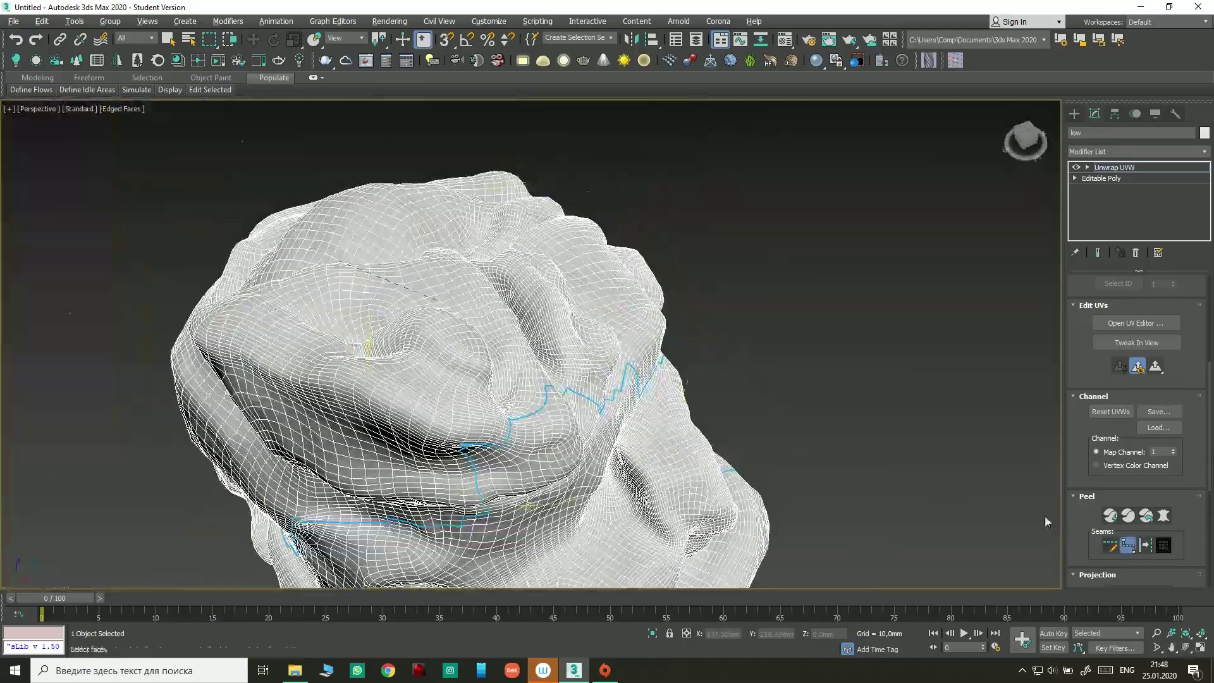
scroll(506, 328, down, 6)
scroll(447, 306, up, 8)
scroll(373, 347, down, 3)
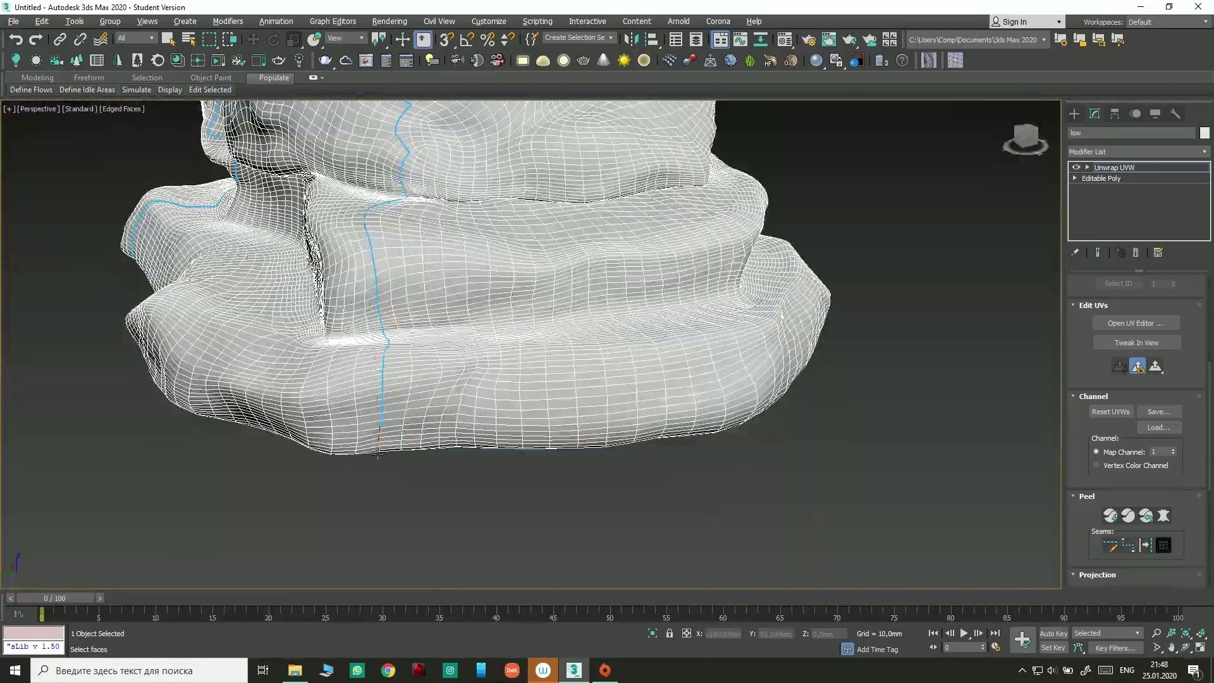
alt+middle_drag(373, 347, 637, 330)
scroll(576, 333, down, 6)
scroll(576, 333, up, 4)
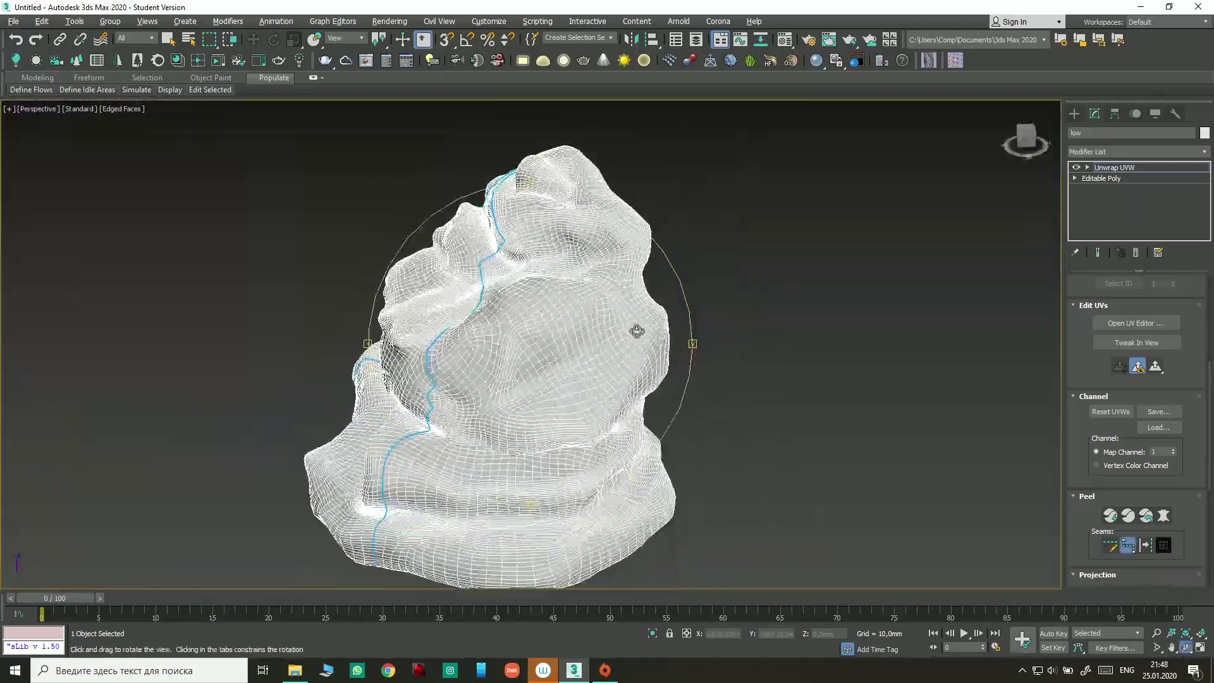
scroll(636, 330, up, 6)
scroll(469, 230, down, 5)
scroll(468, 231, up, 5)
scroll(530, 342, down, 4)
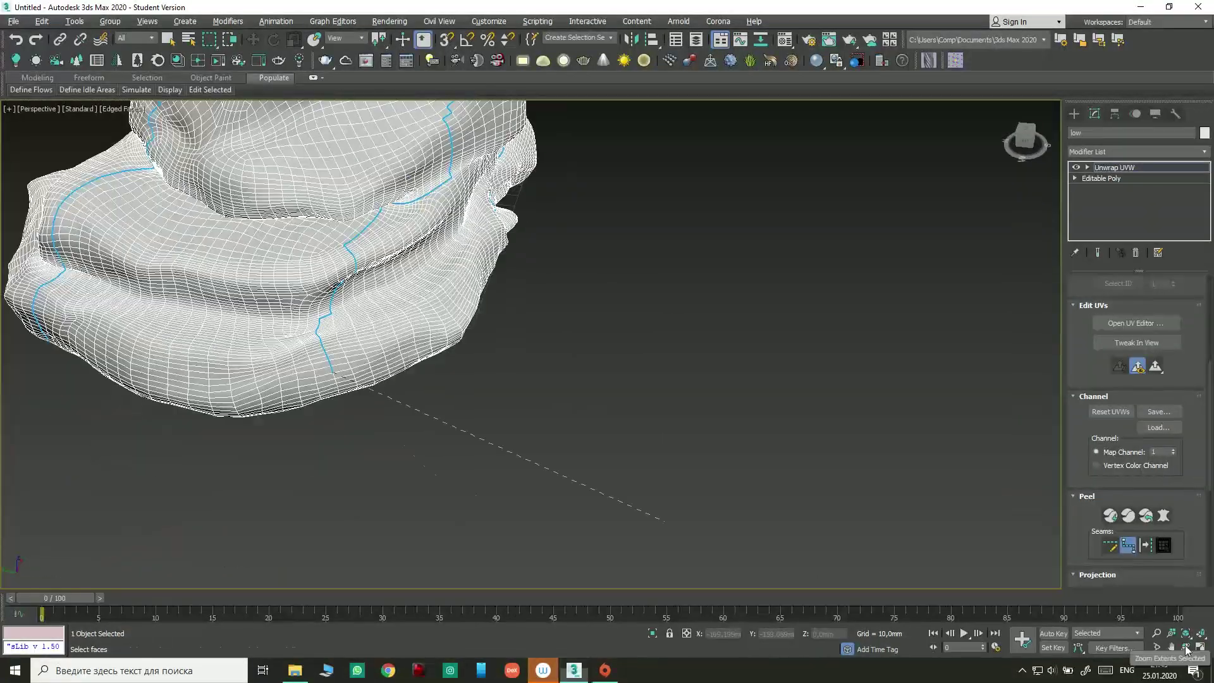
scroll(531, 341, up, 3)
scroll(531, 341, down, 5)
click(1136, 323)
key(ctrl+a)
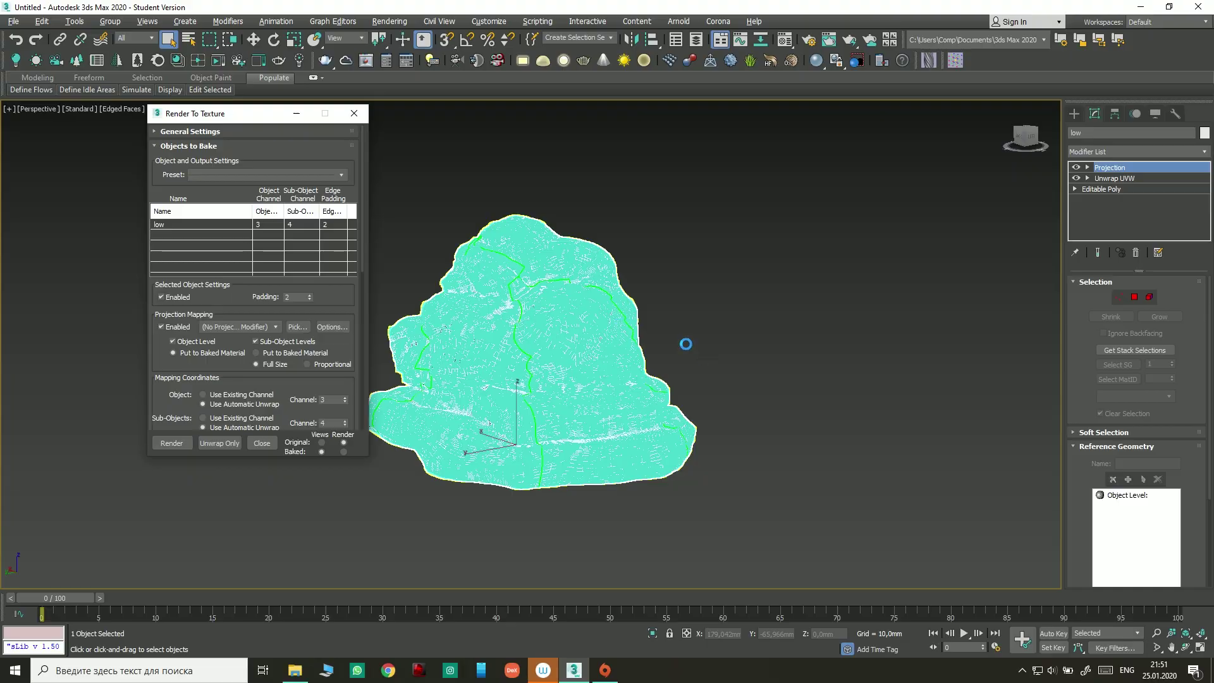
Step: Check the projection cage and set the bake output to a new 'textures' folder
scroll(686, 344, up, 10)
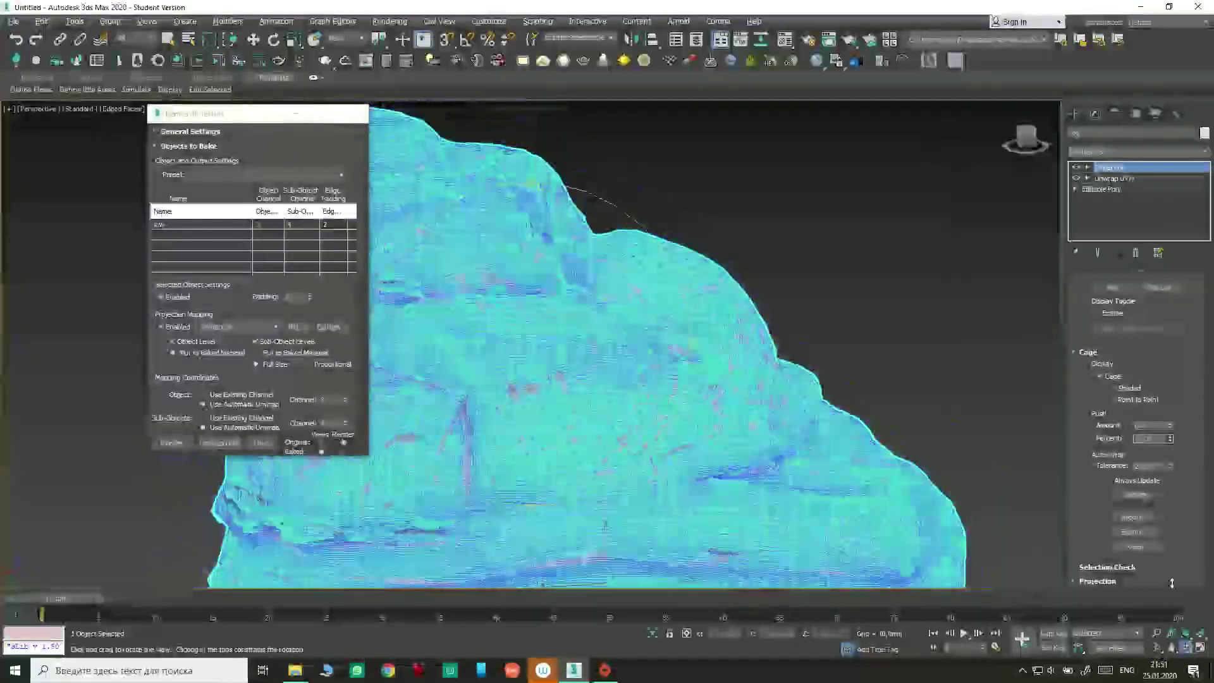
drag(569, 316, 227, 422)
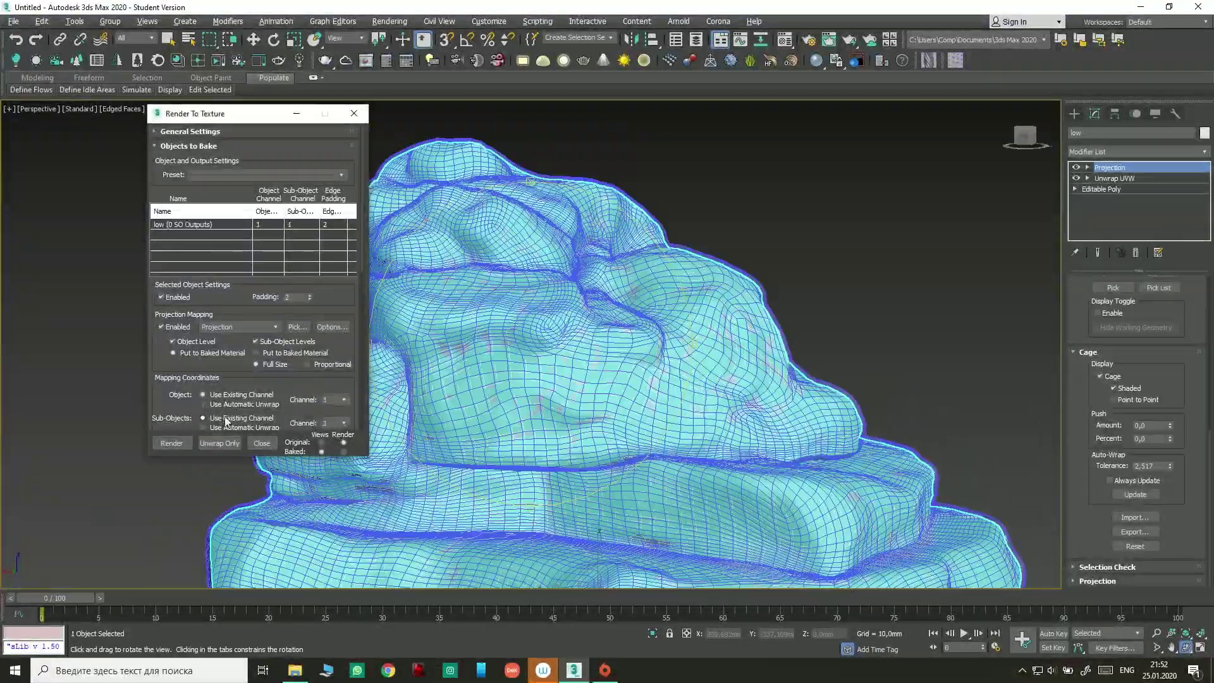
text(textur)
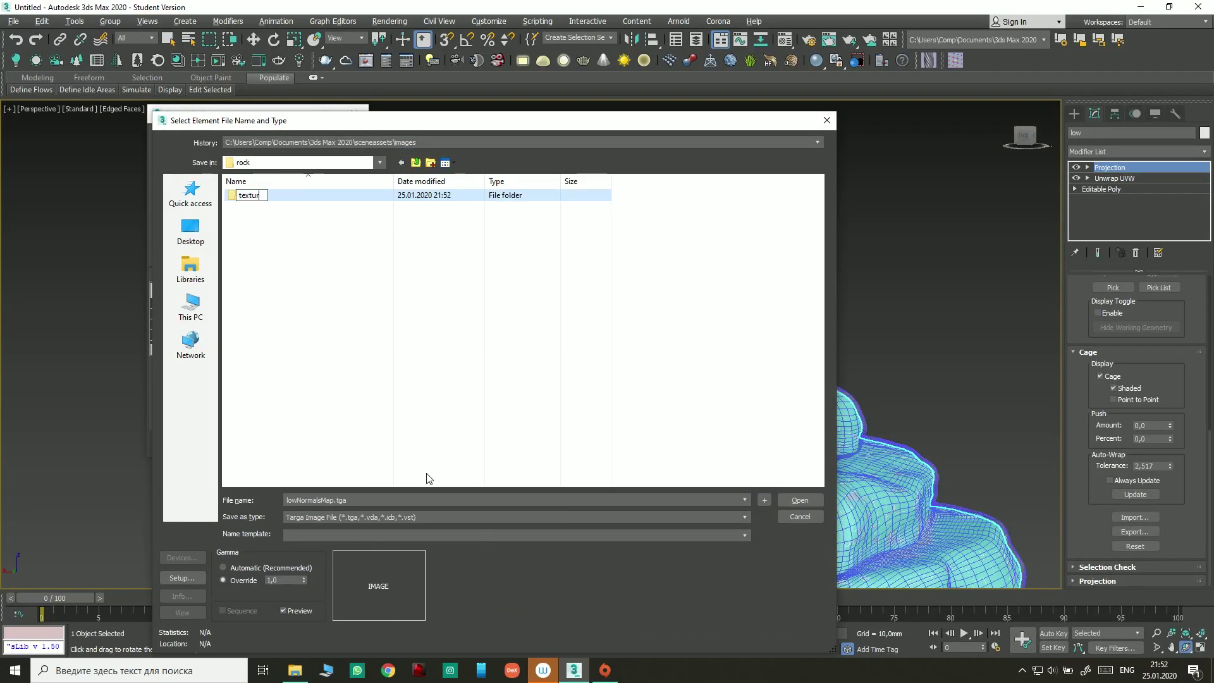
text(es)
key(Return)
key(Return)
key(Return)
click(171, 443)
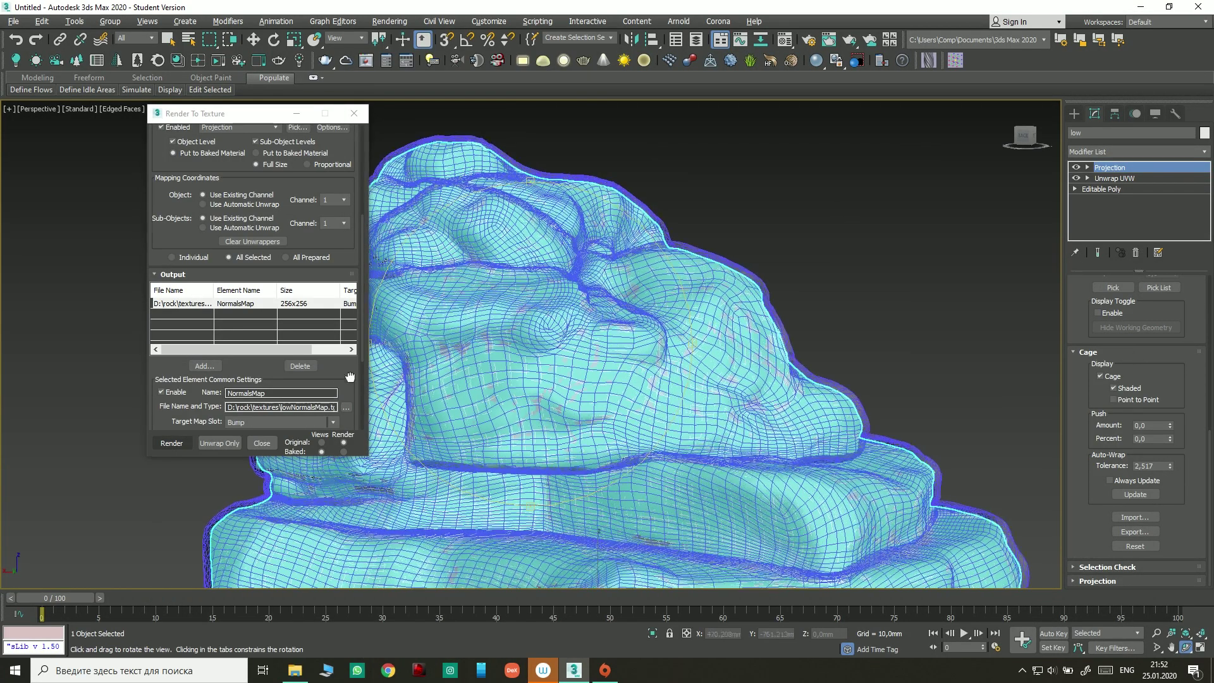
Step: Bake the normal map at 2048x2048, overwriting the existing map file
drag(349, 377, 350, 237)
click(330, 347)
click(172, 443)
click(571, 348)
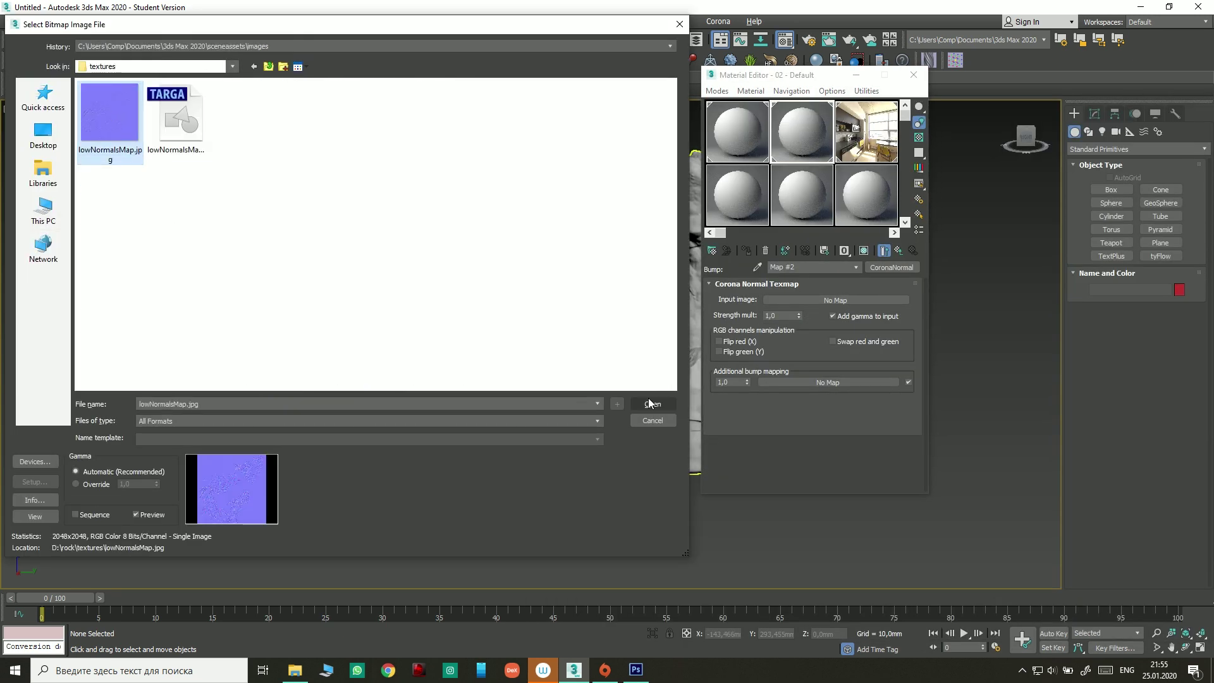
Step: Load the baked normal map and the moss rock texture into the CoronaMtl's image slots
click(651, 403)
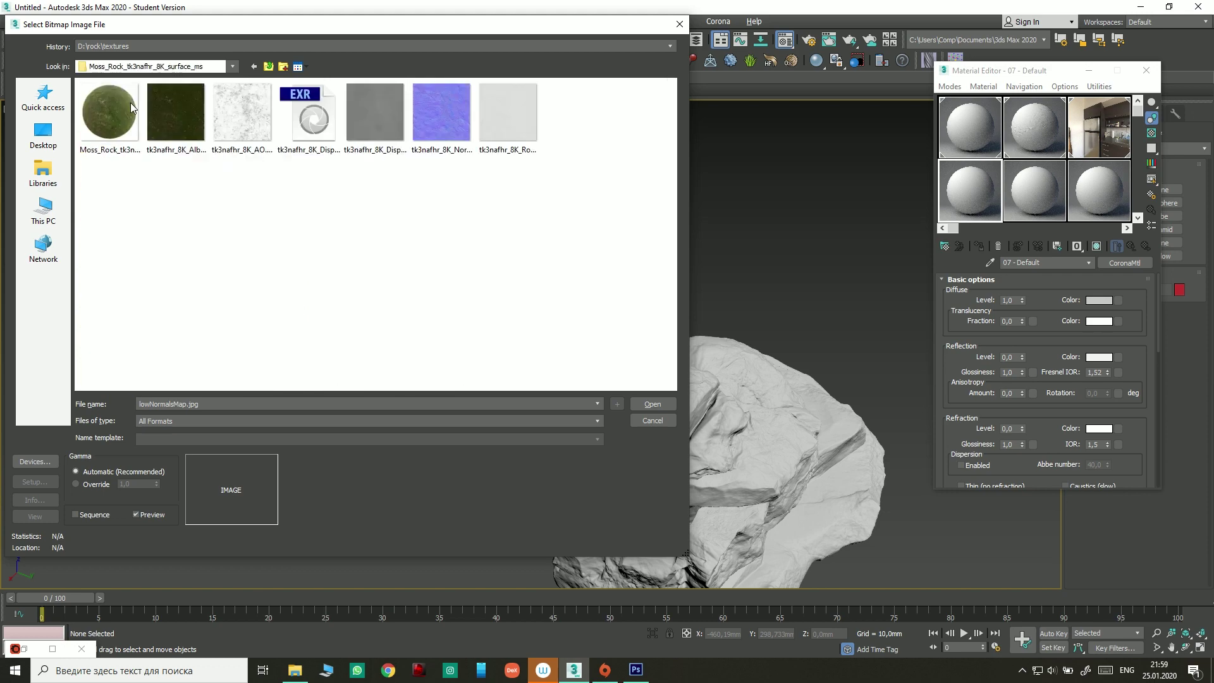
click(661, 412)
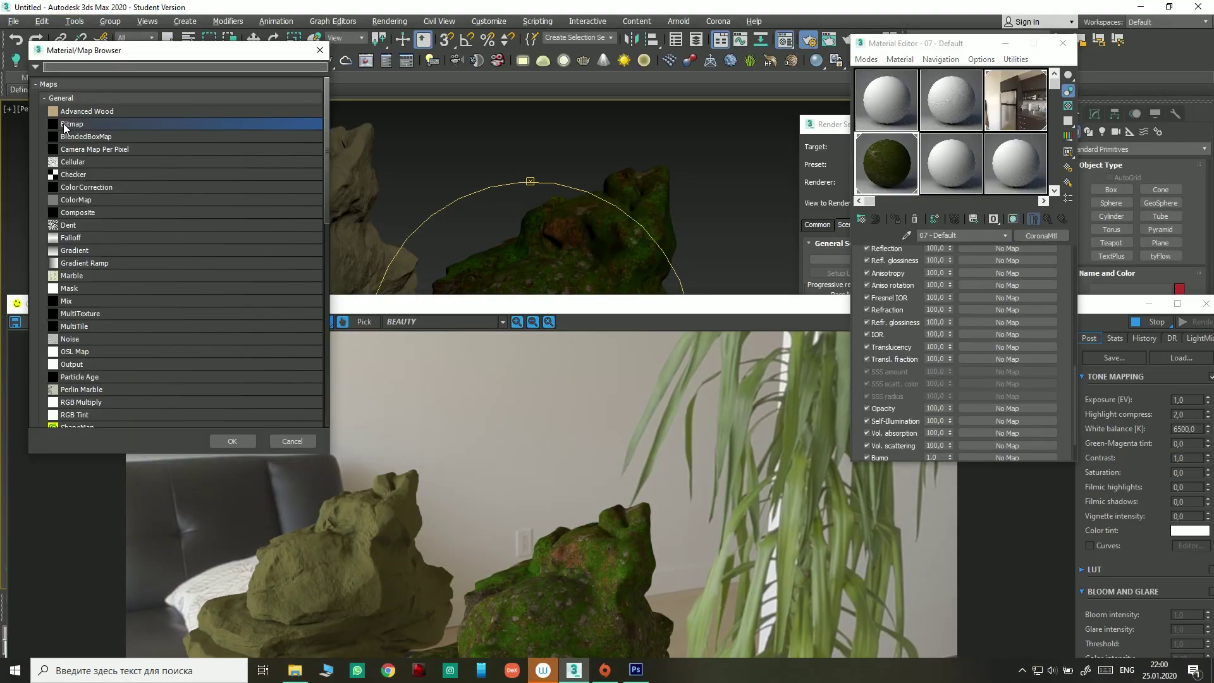
click(991, 270)
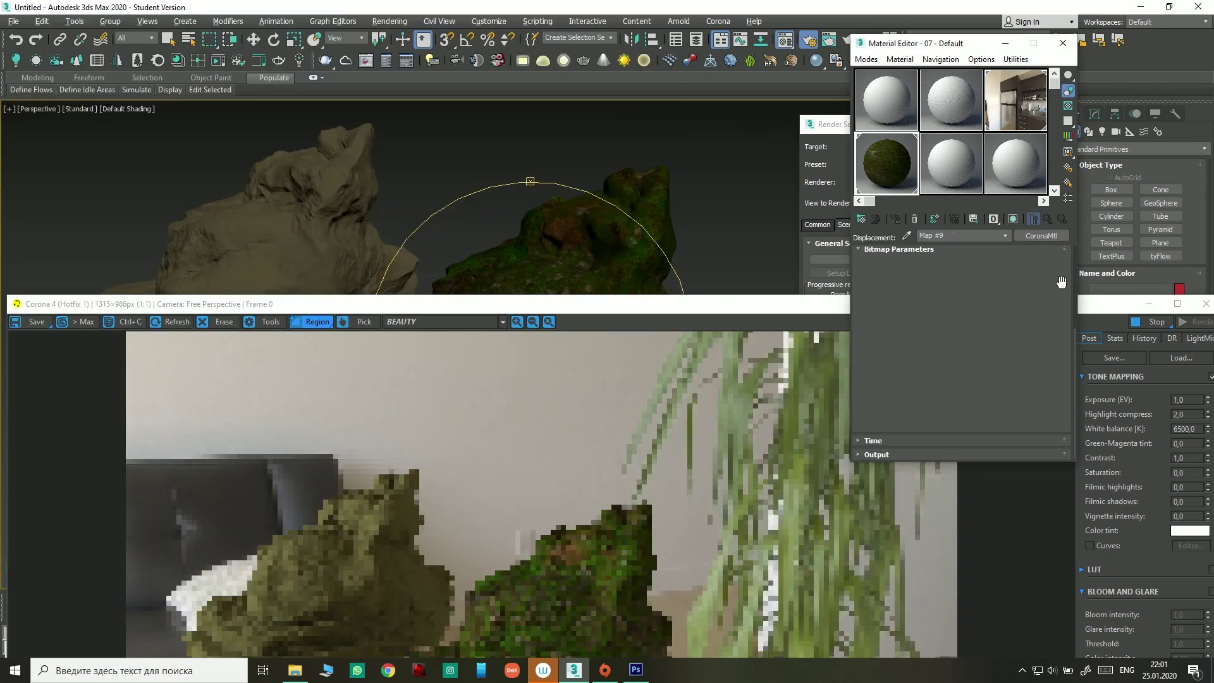
scroll(1024, 379, up, 10)
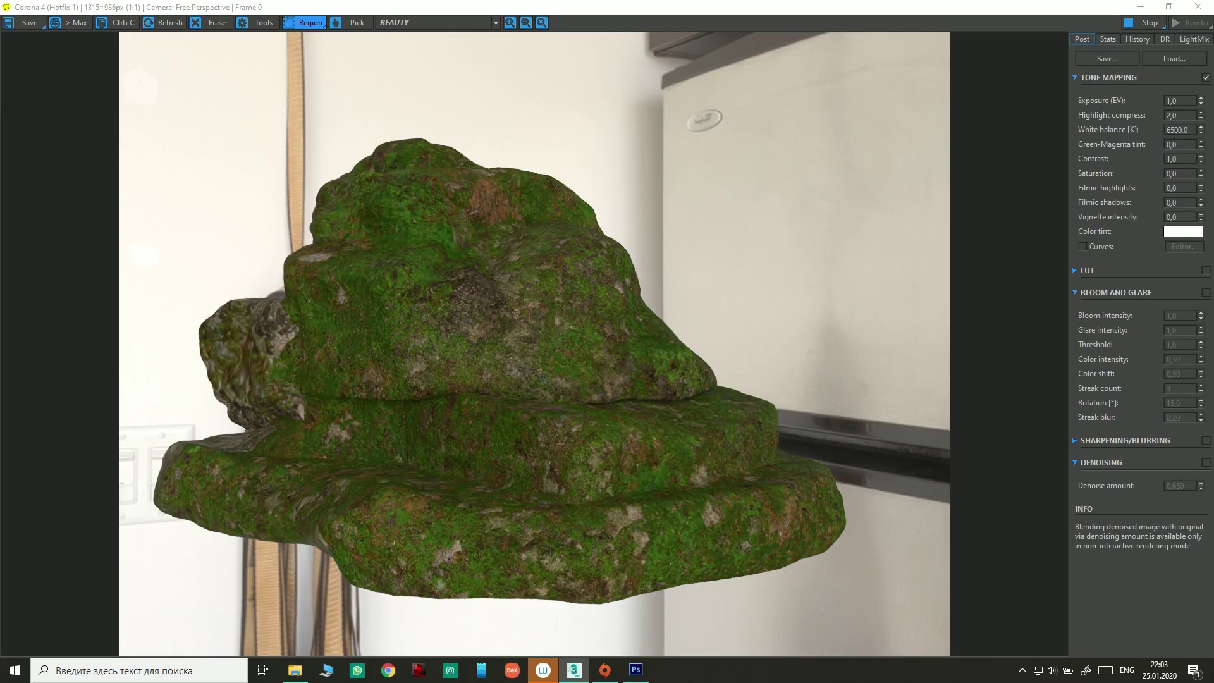
Step: Rotate the HDRI environment map to 63 in the material settings
key(m)
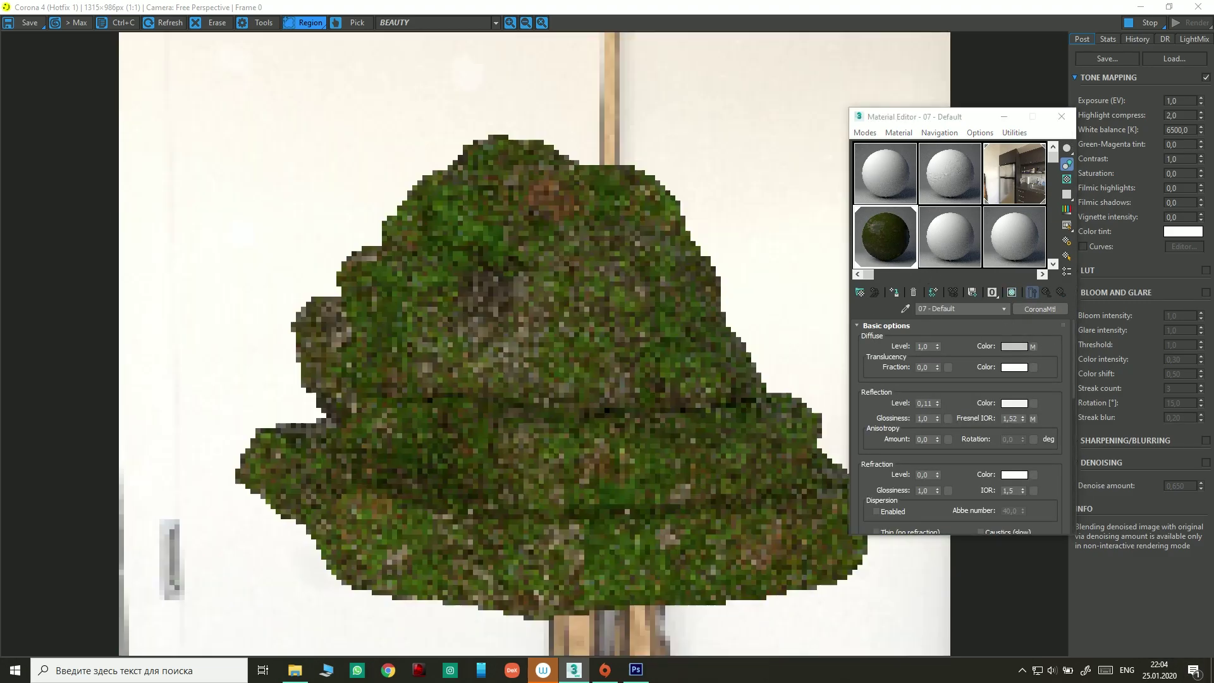
click(1014, 174)
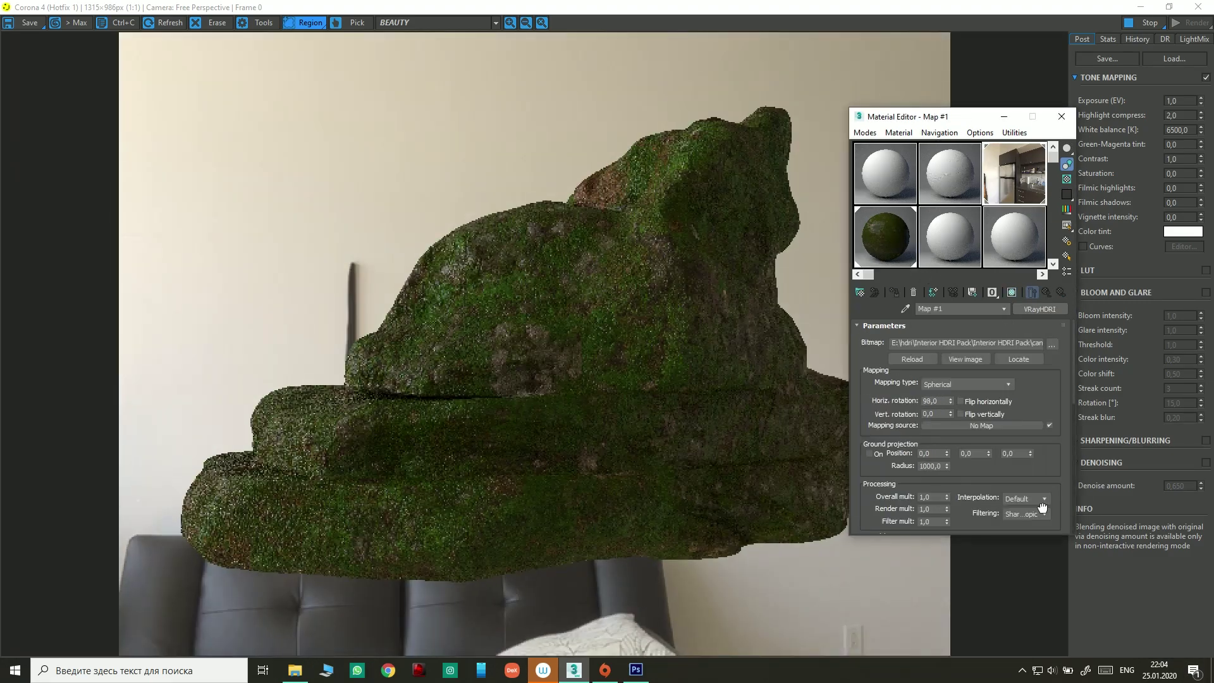
mouse_move(950, 401)
mouse_down()
mouse_move(960, 551)
mouse_move(1079, 495)
mouse_up()
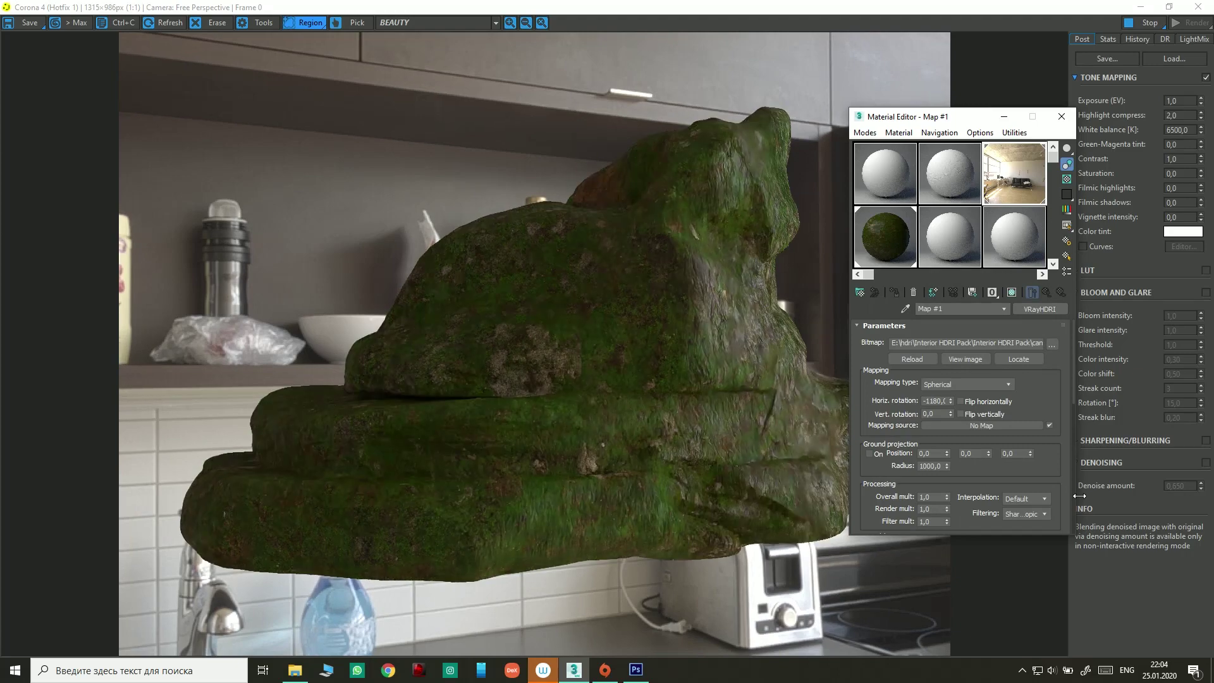
text(63)
key(Return)
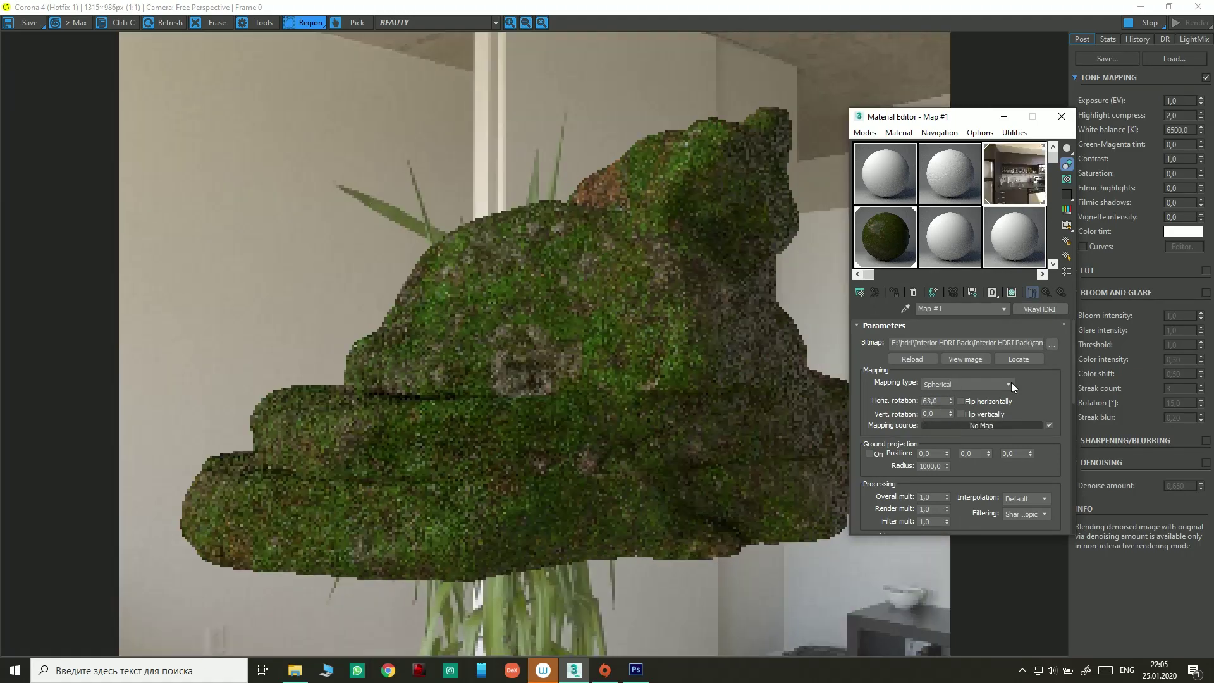
drag(916, 116, 970, 76)
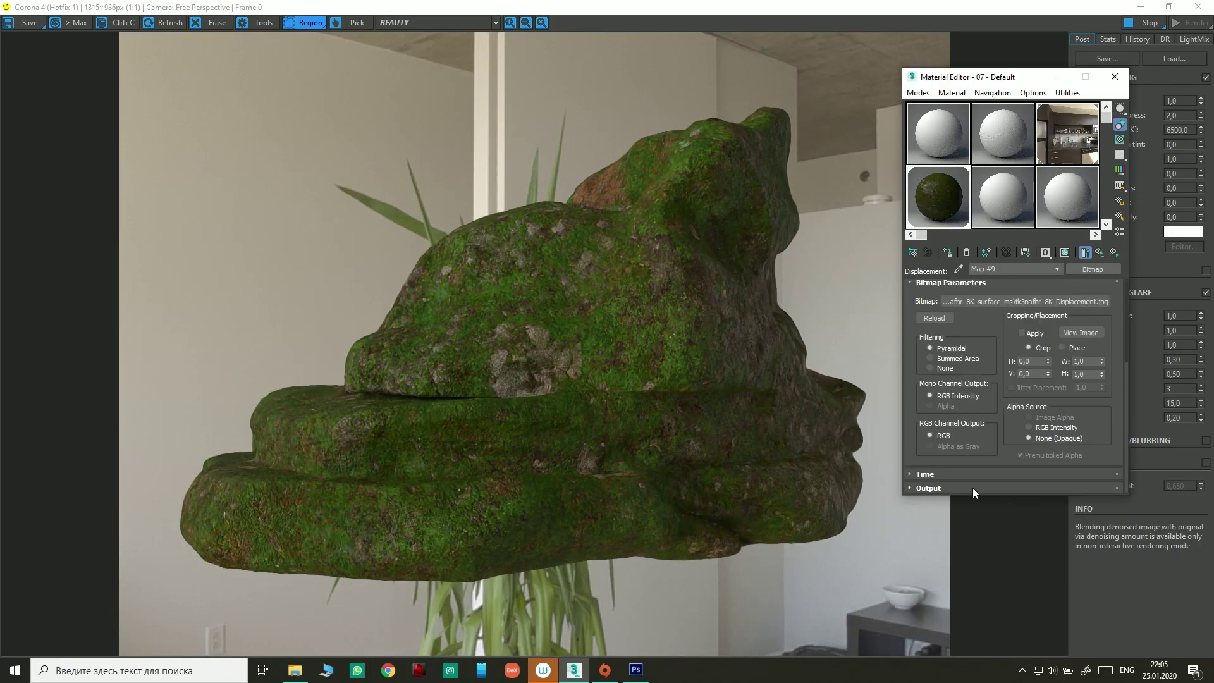
Step: Load the moss rock normal texture into the bump normal sub-map, then select 04 - Default
click(1039, 448)
click(1026, 385)
click(1043, 269)
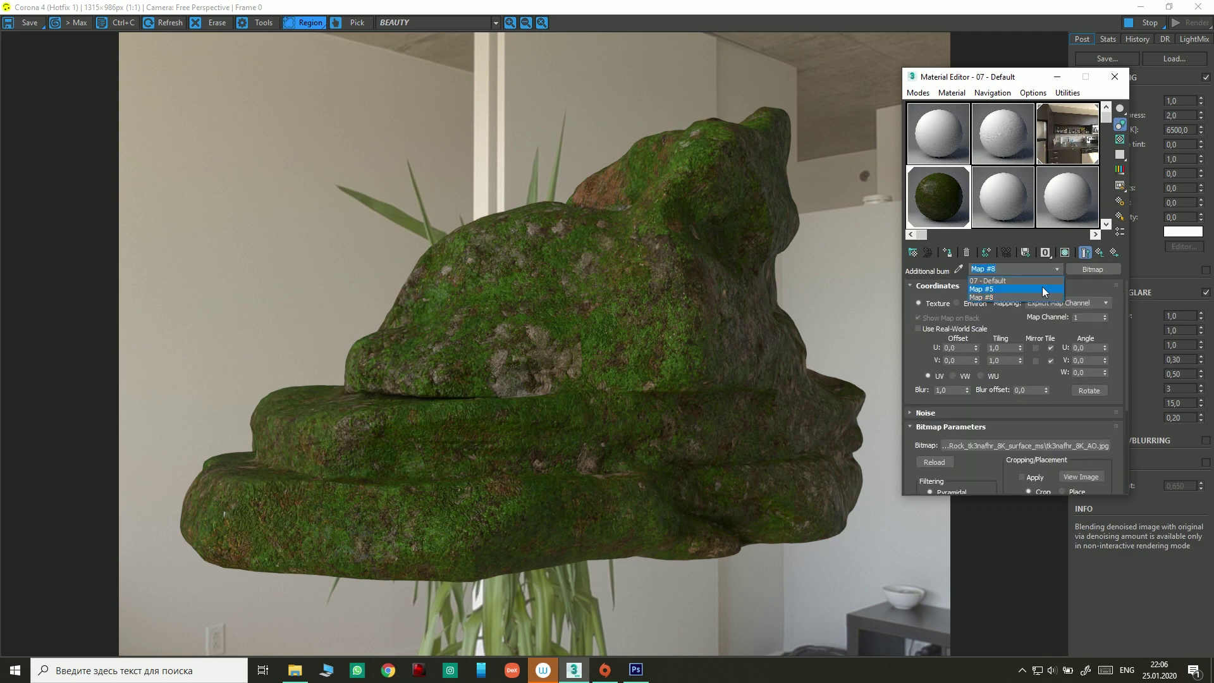
click(975, 383)
click(1024, 446)
double_click(775, 190)
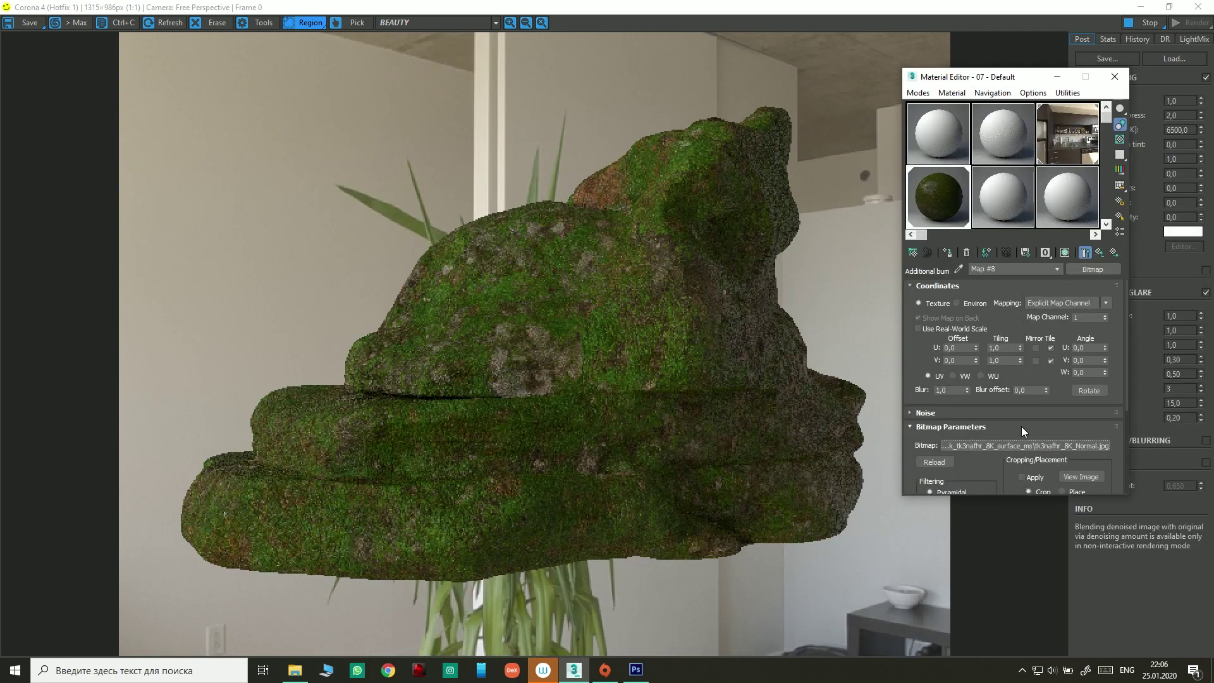
key(Up)
key(Up)
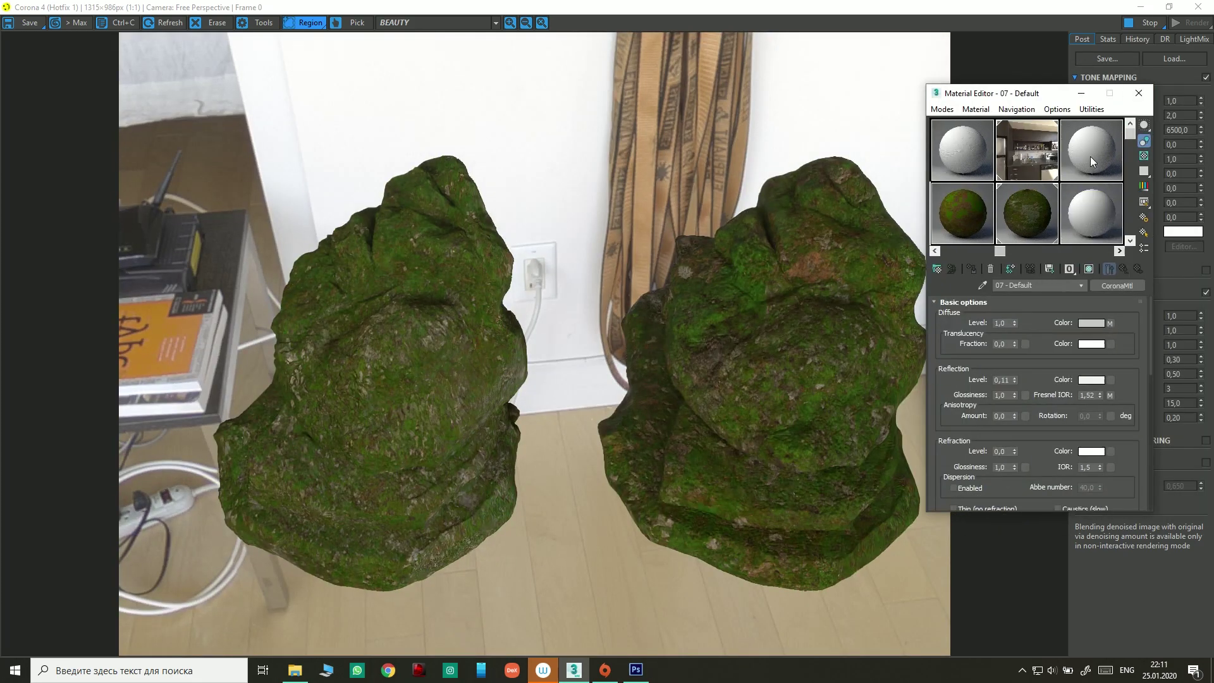
click(1090, 157)
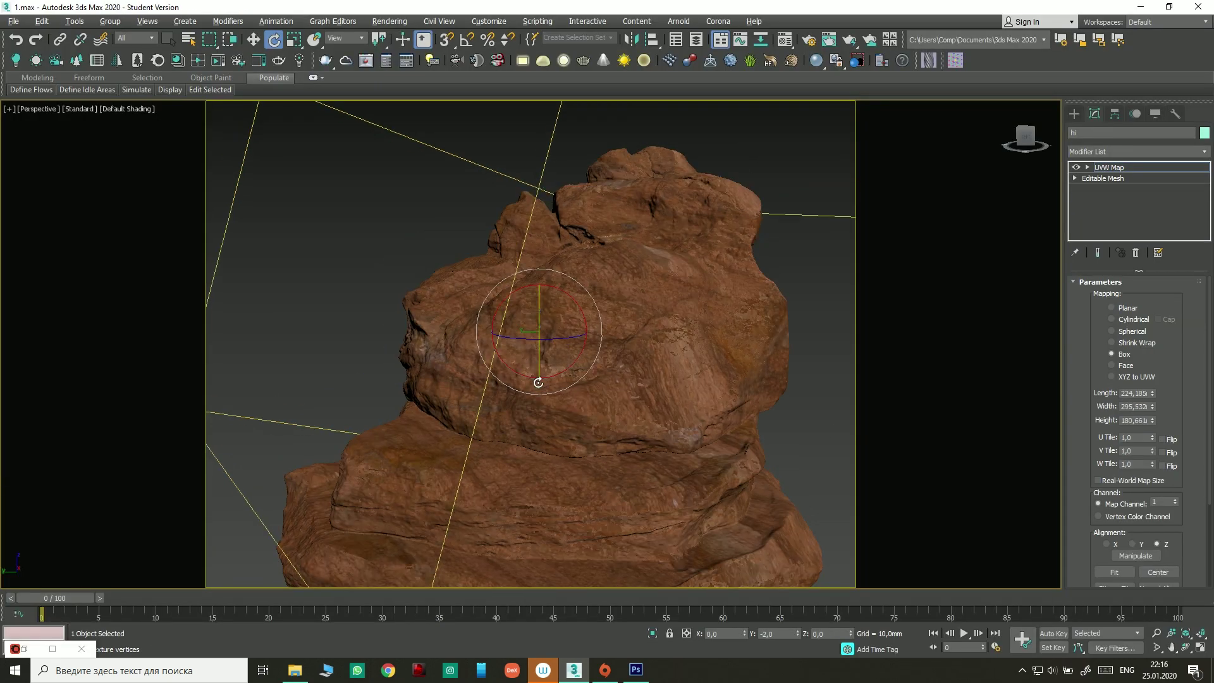
Step: Rotate the rock's UVW Map box projection, checking the texture from several angles
drag(545, 445, 548, 455)
drag(548, 505, 544, 485)
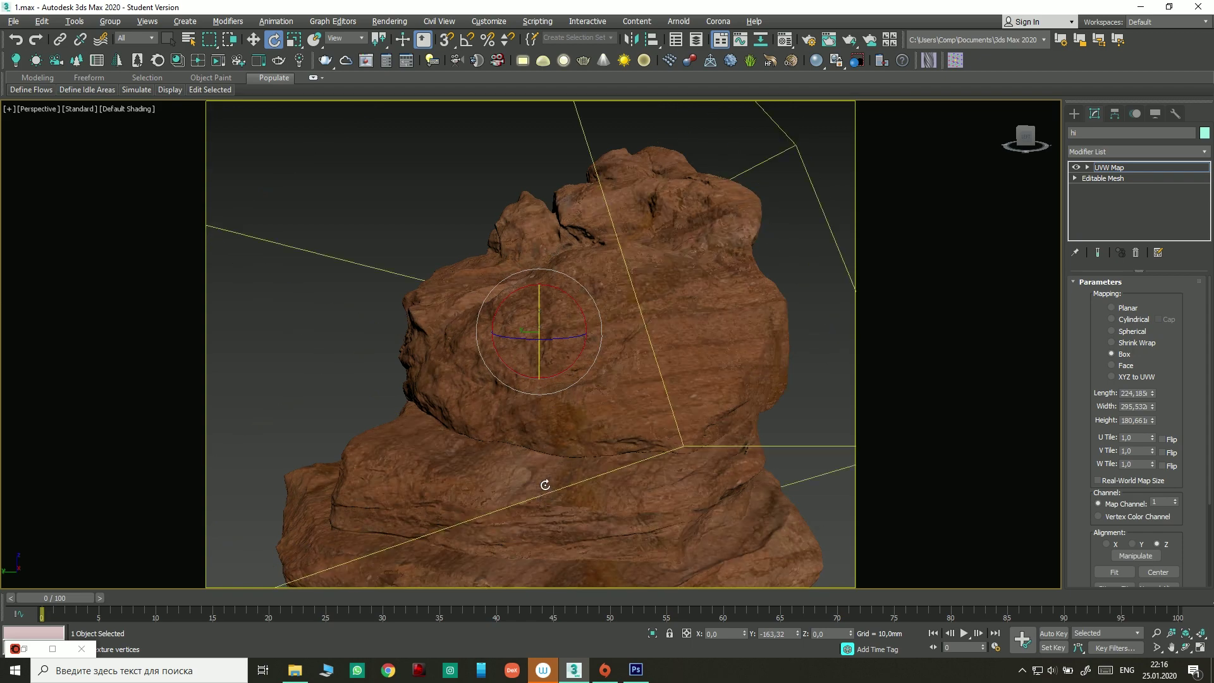
alt+middle_drag(601, 325, 560, 311)
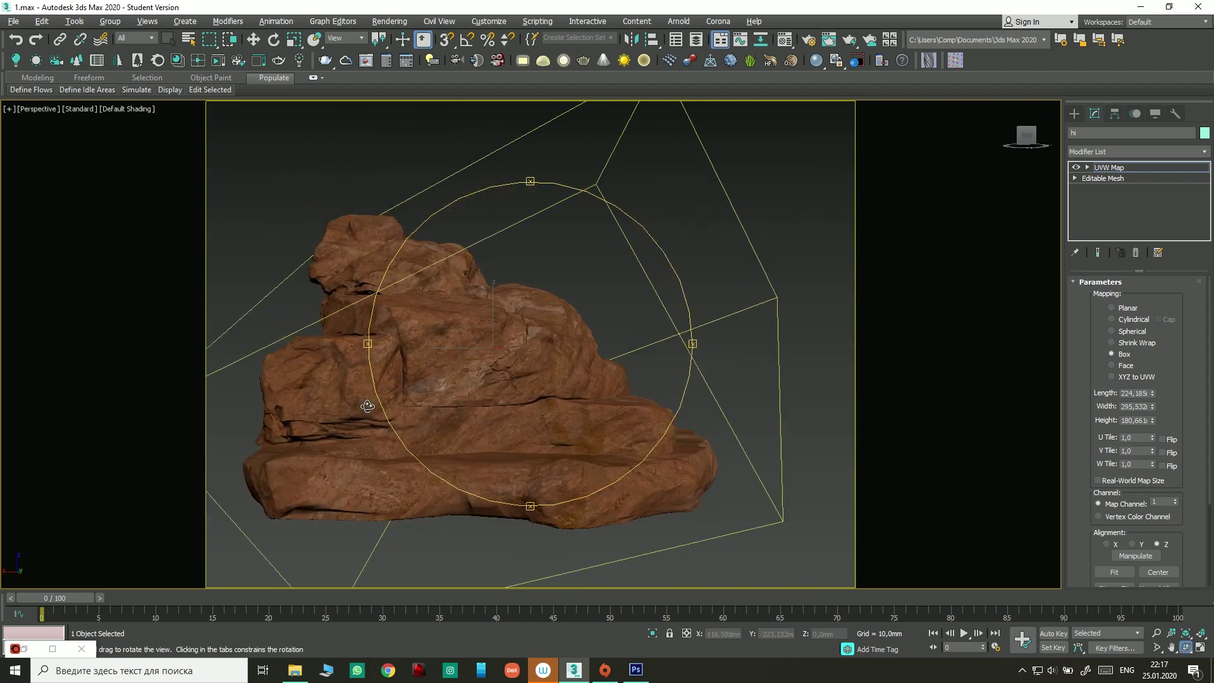
drag(587, 350, 714, 409)
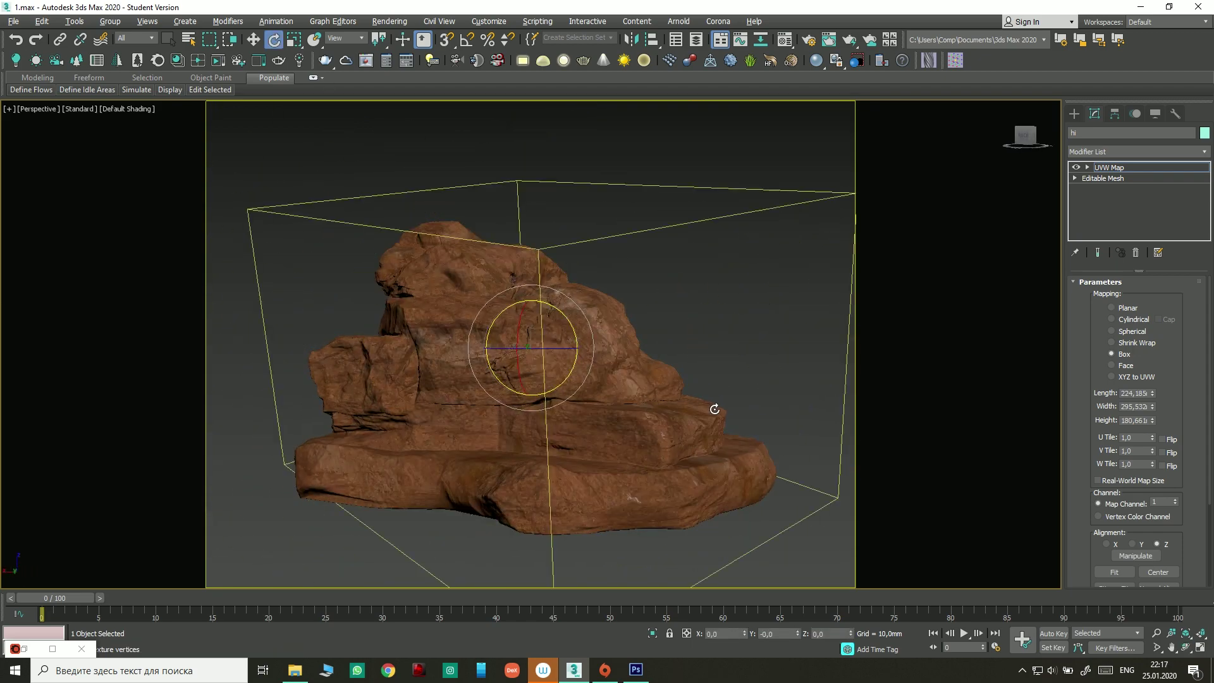
key(w)
alt+middle_drag(714, 415, 495, 284)
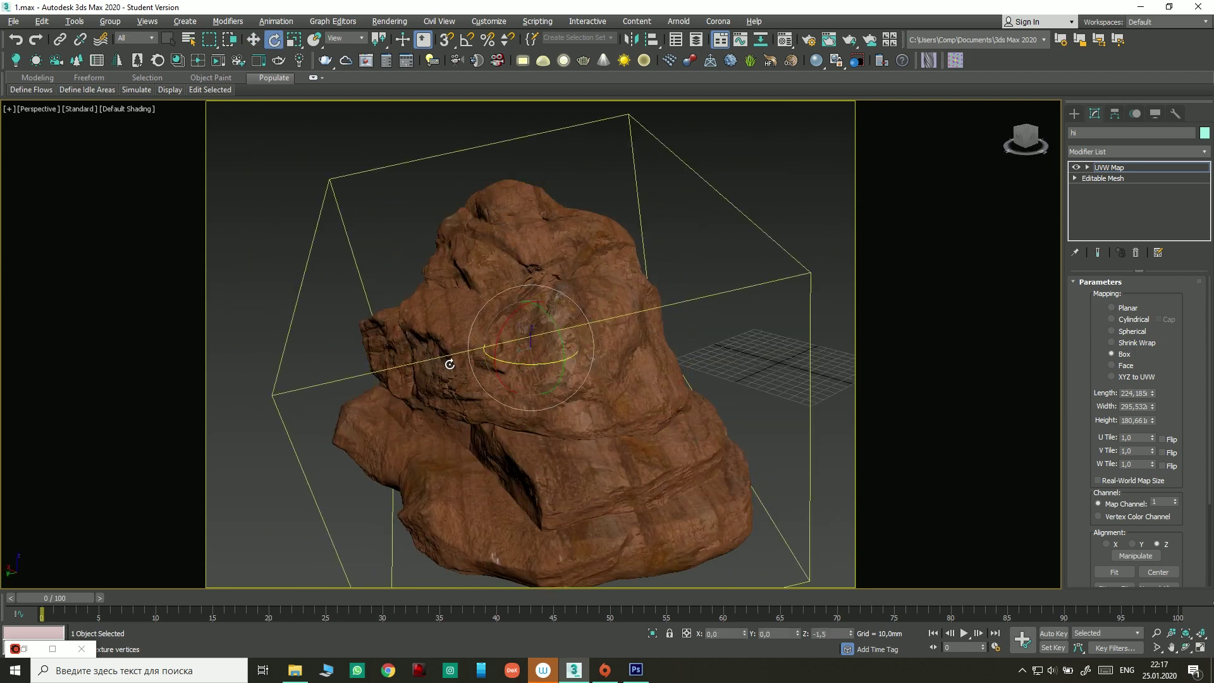
drag(565, 430, 594, 443)
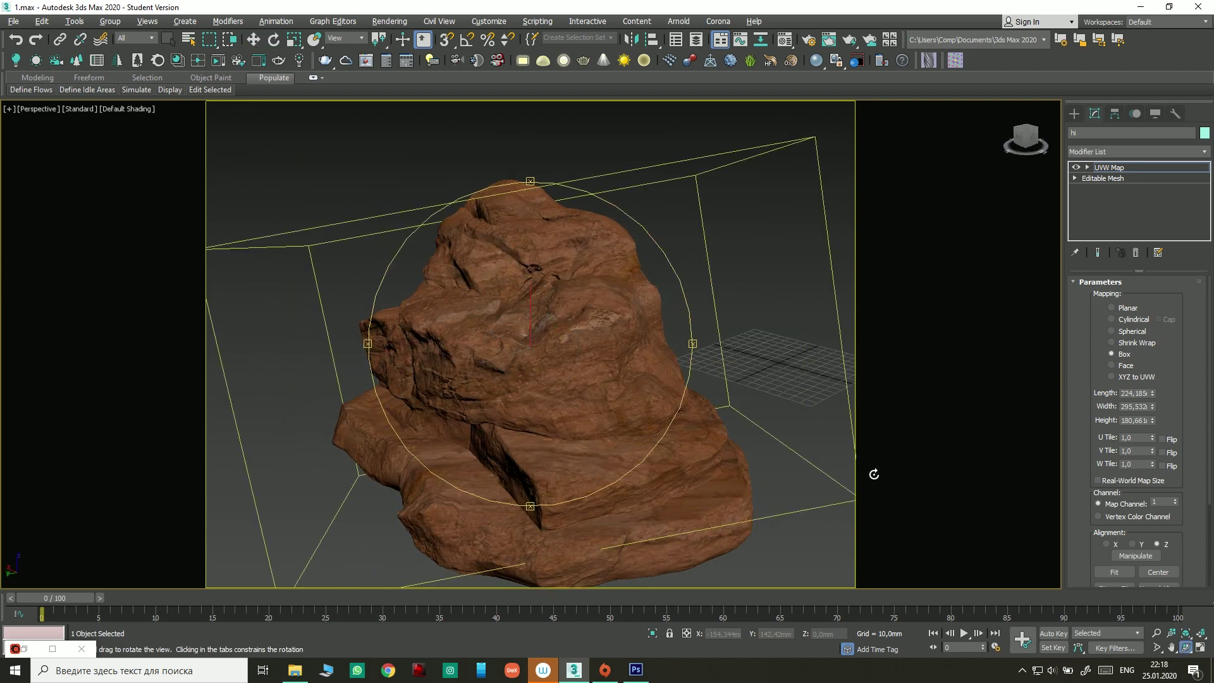
mouse_move(873, 473)
mouse_down()
mouse_move(778, 257)
mouse_move(583, 268)
mouse_up()
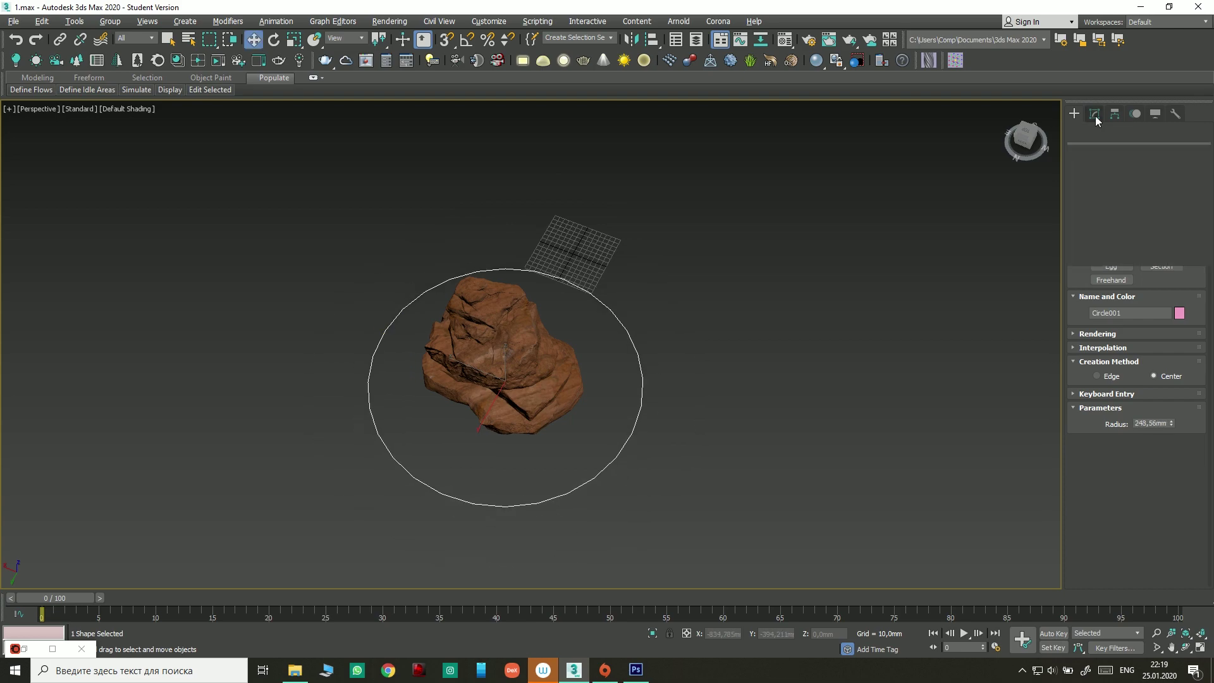
Step: Convert Circle001 to Editable Poly and warp it with an FFD 4x4x4 into an uneven patch
click(1096, 116)
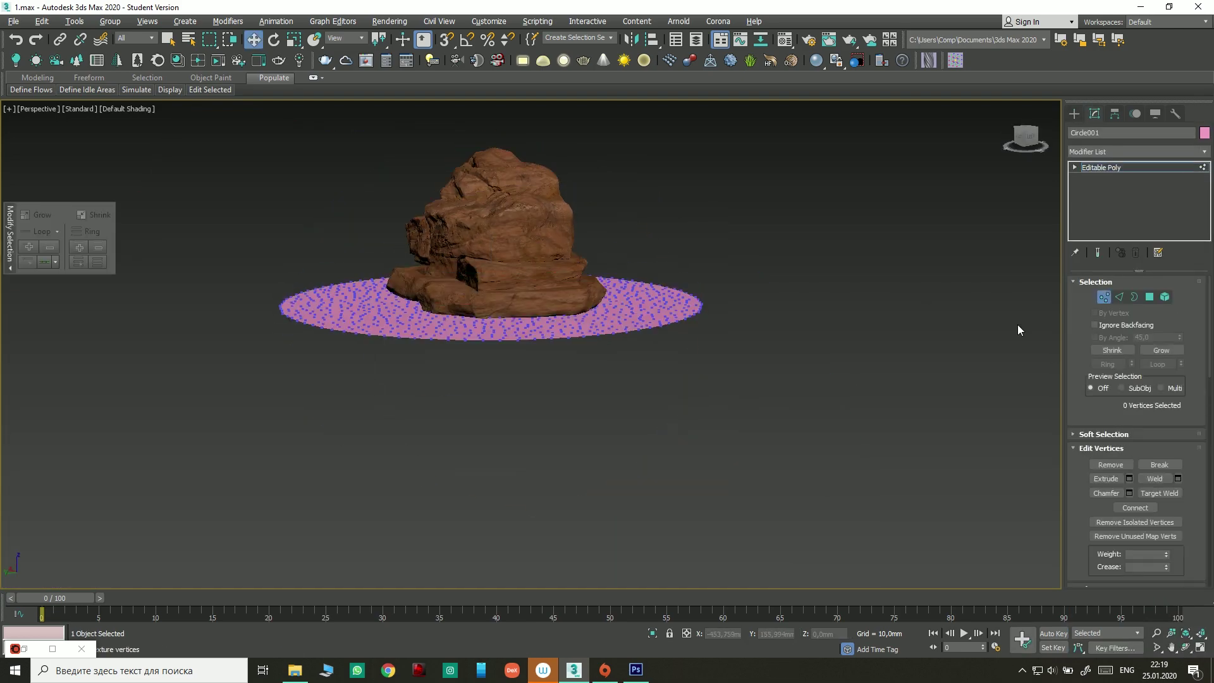
click(1136, 152)
click(1113, 353)
alt+middle_drag(238, 183, 483, 271)
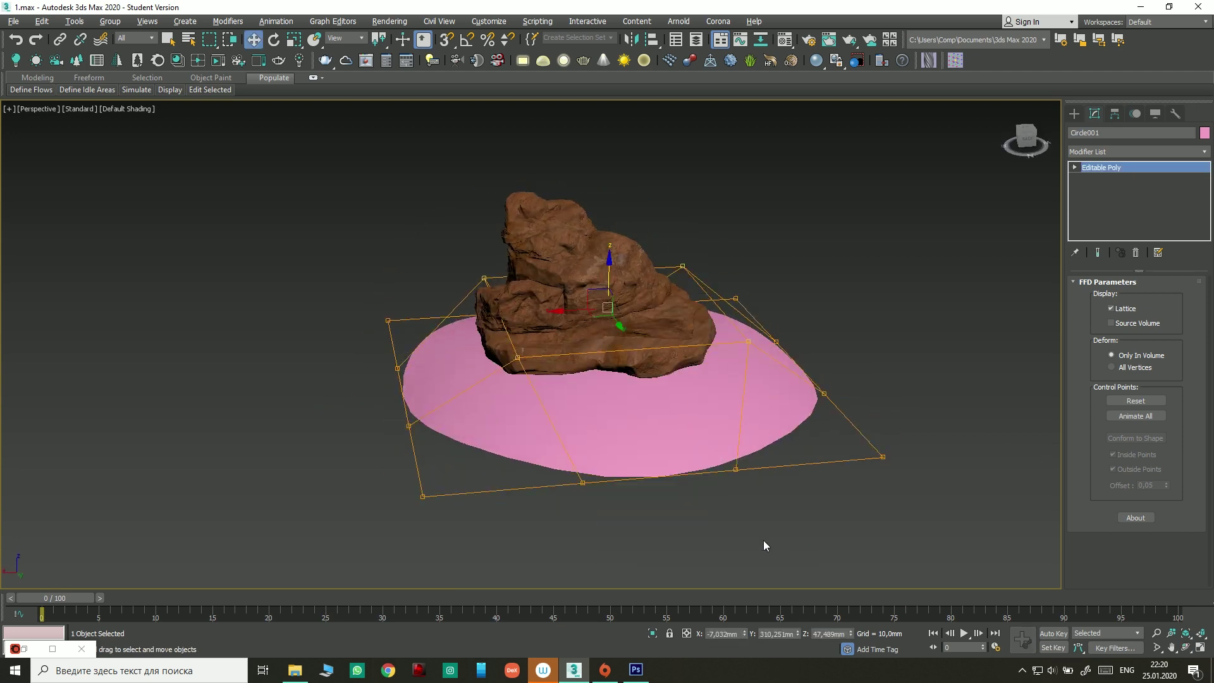
click(763, 540)
key(ctrl+r)
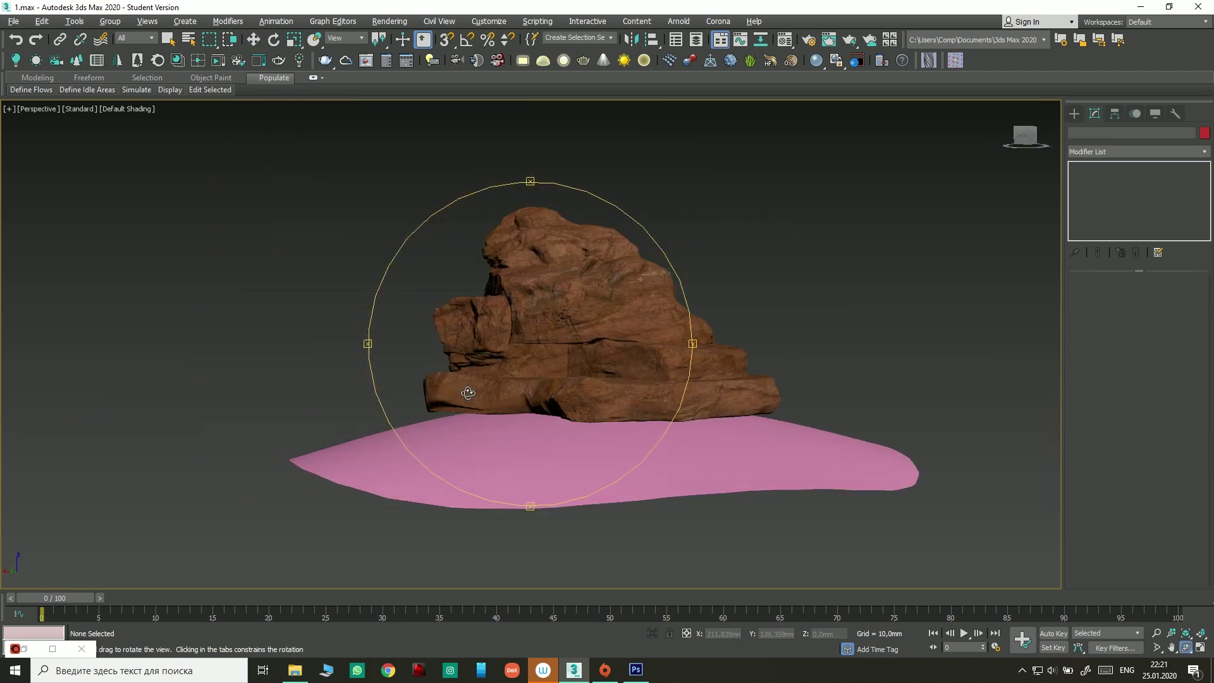
drag(467, 393, 506, 409)
Step: Put a CoronaNormal map with the rock's normal texture into the 04 - Default bump slot
key(m)
click(709, 367)
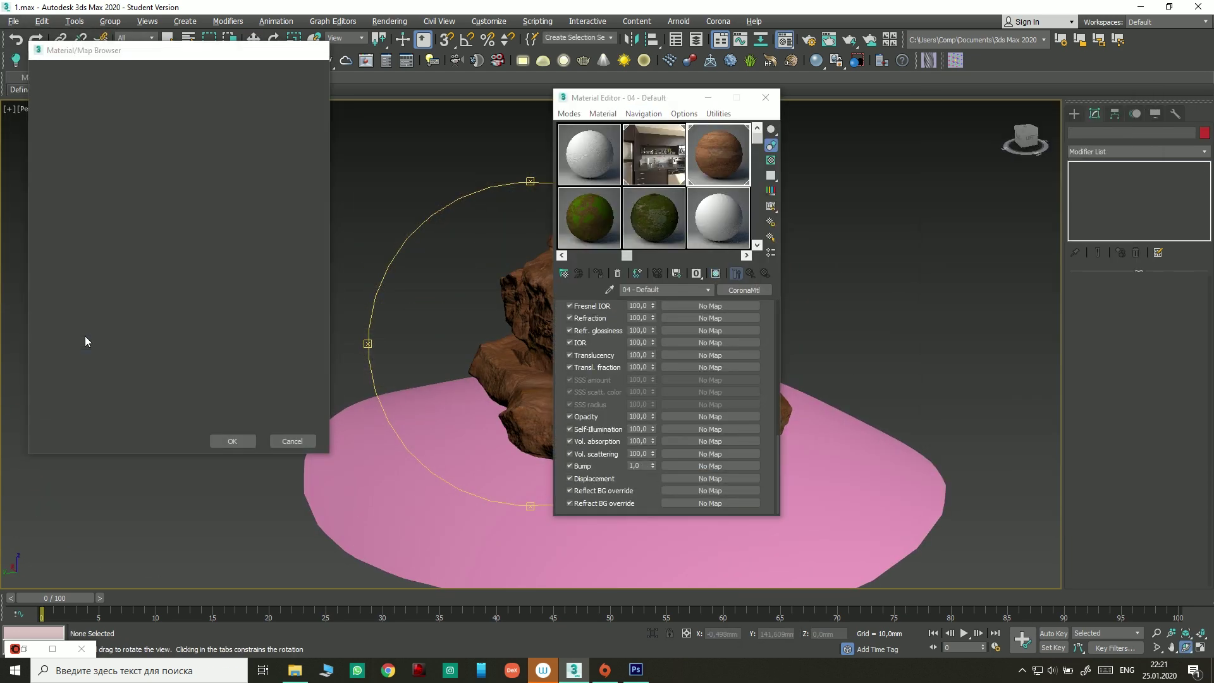
double_click(86, 341)
double_click(424, 136)
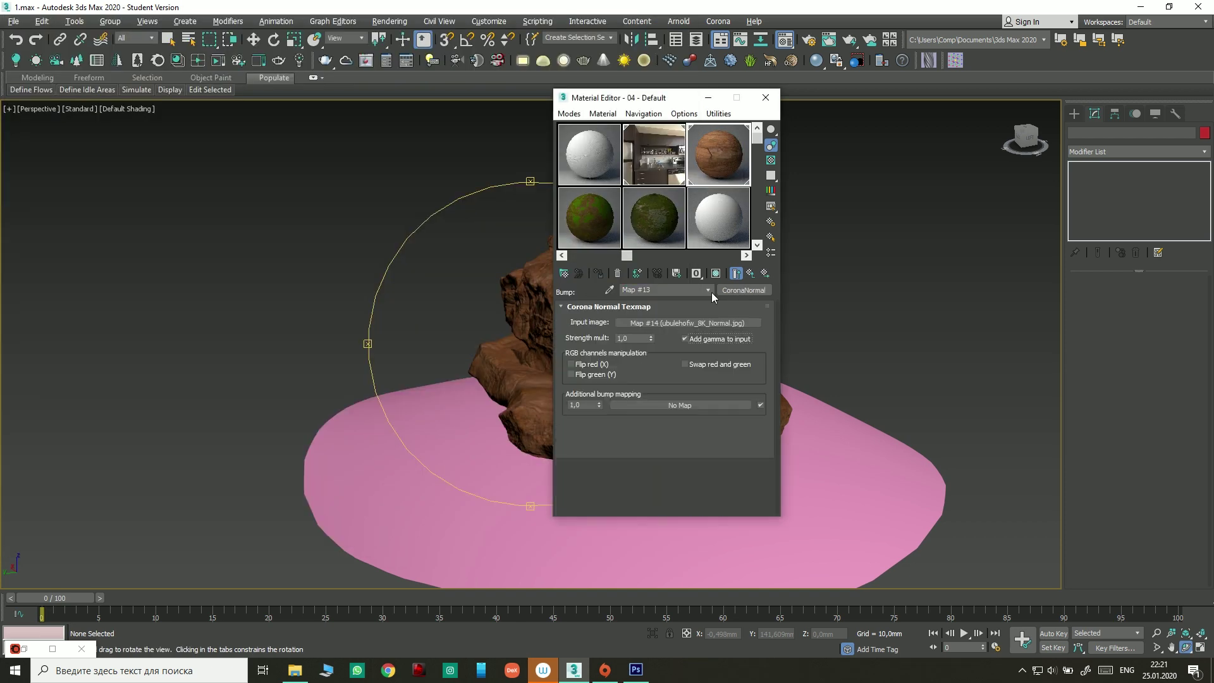
Step: Load textures into the Fresnel IOR and Displacement slots, then close the Material Editor
click(721, 374)
click(650, 395)
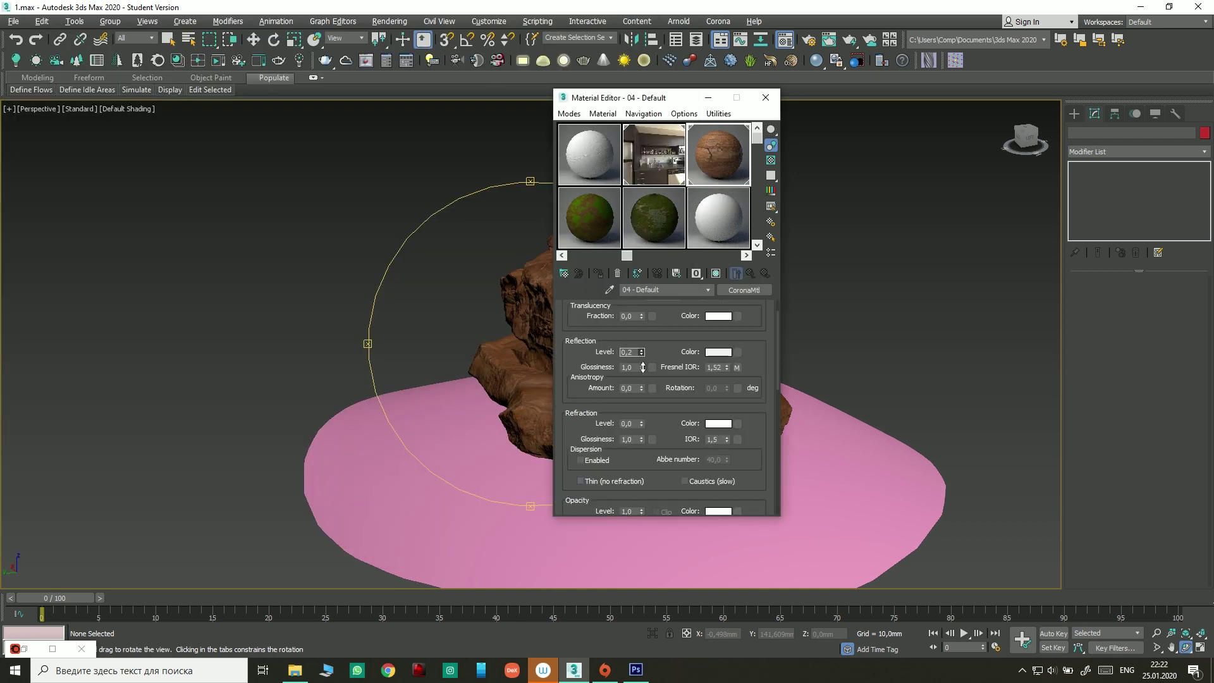
scroll(744, 422, down, 5)
click(727, 330)
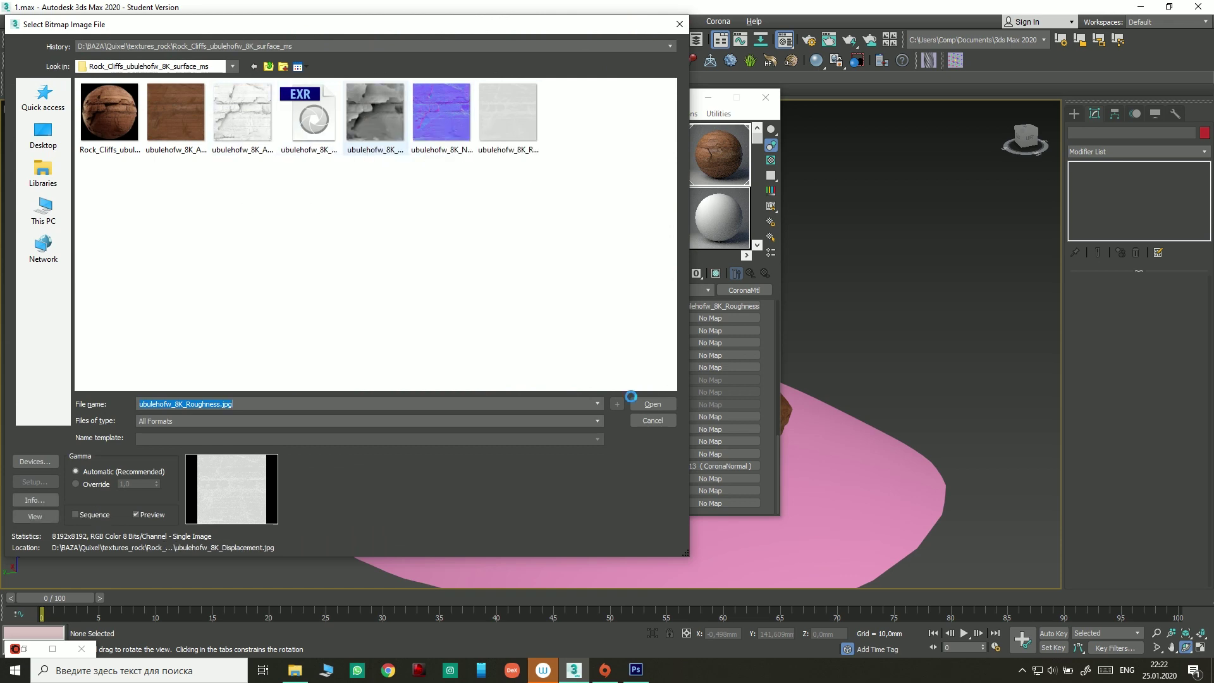
click(707, 289)
click(764, 99)
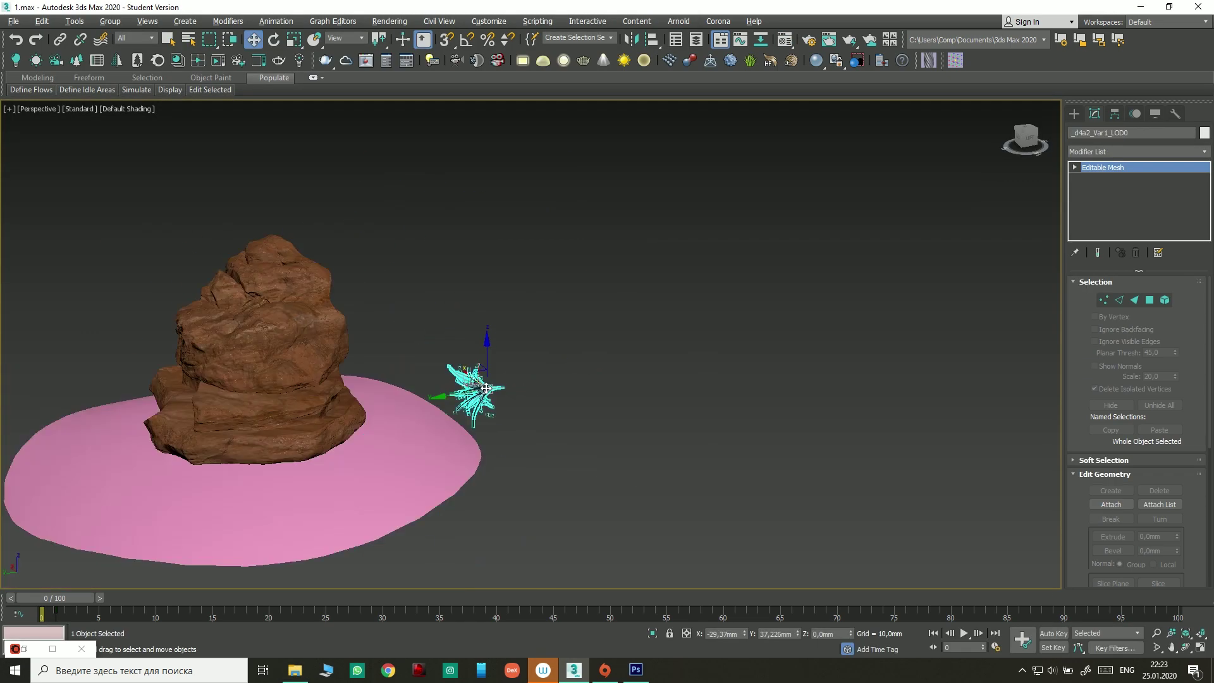
Step: Select the grass plant and load its Specular texture into the grass material
alt+middle_drag(569, 316, 443, 284)
key(w)
click(259, 186)
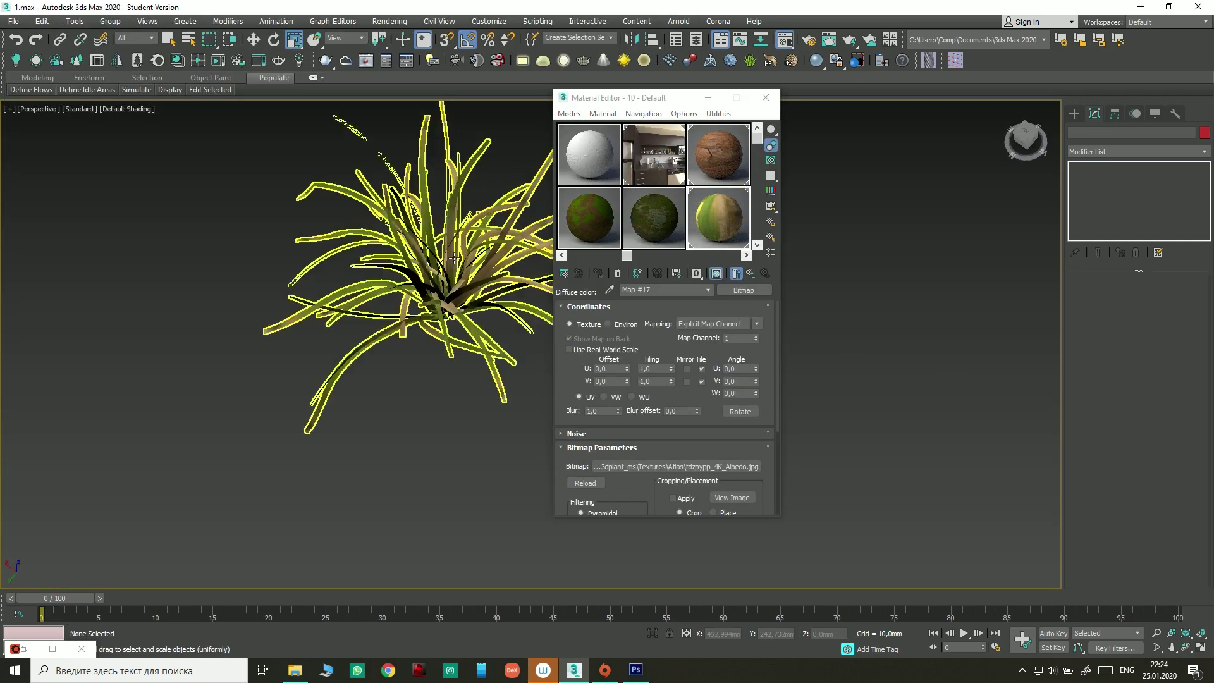
click(686, 290)
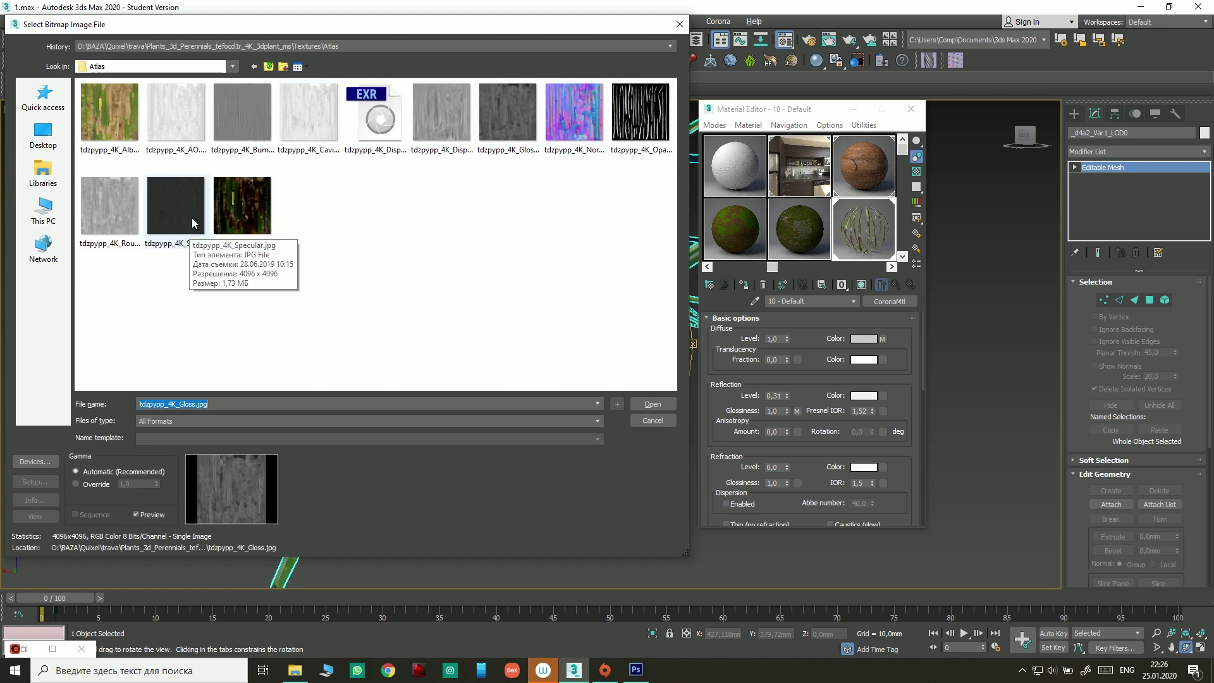
double_click(192, 217)
click(850, 301)
Step: Open Render Setup and test-render the grass plant
key(F10)
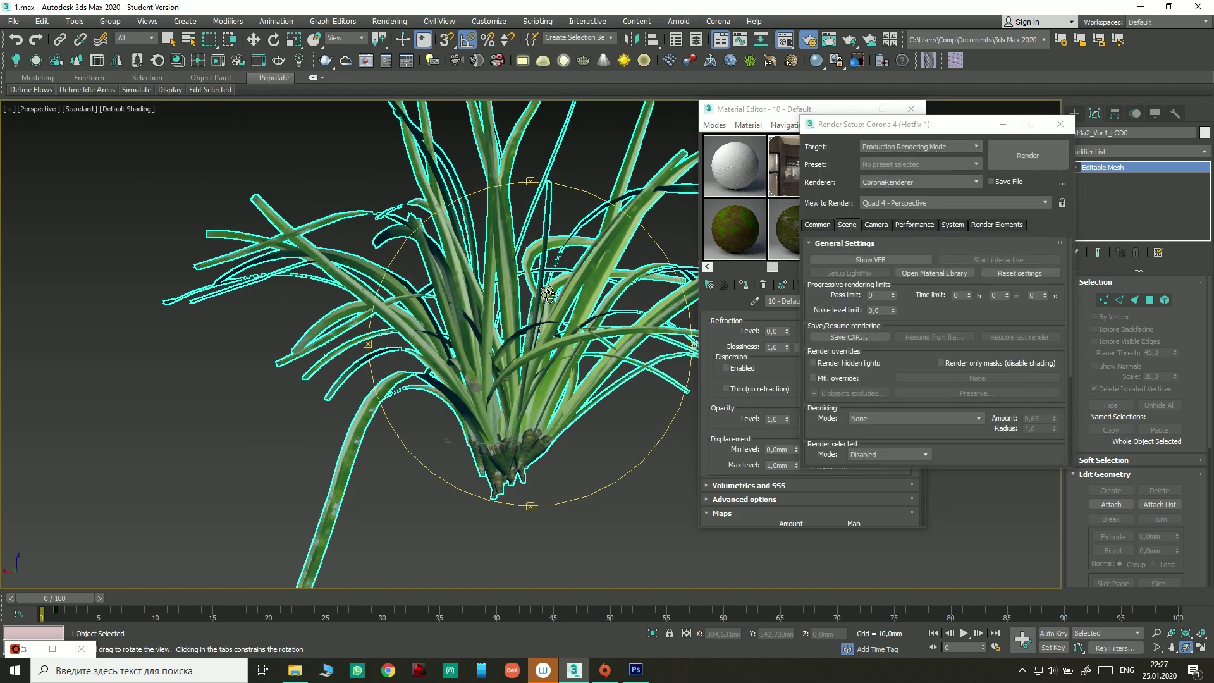
drag(548, 294, 542, 299)
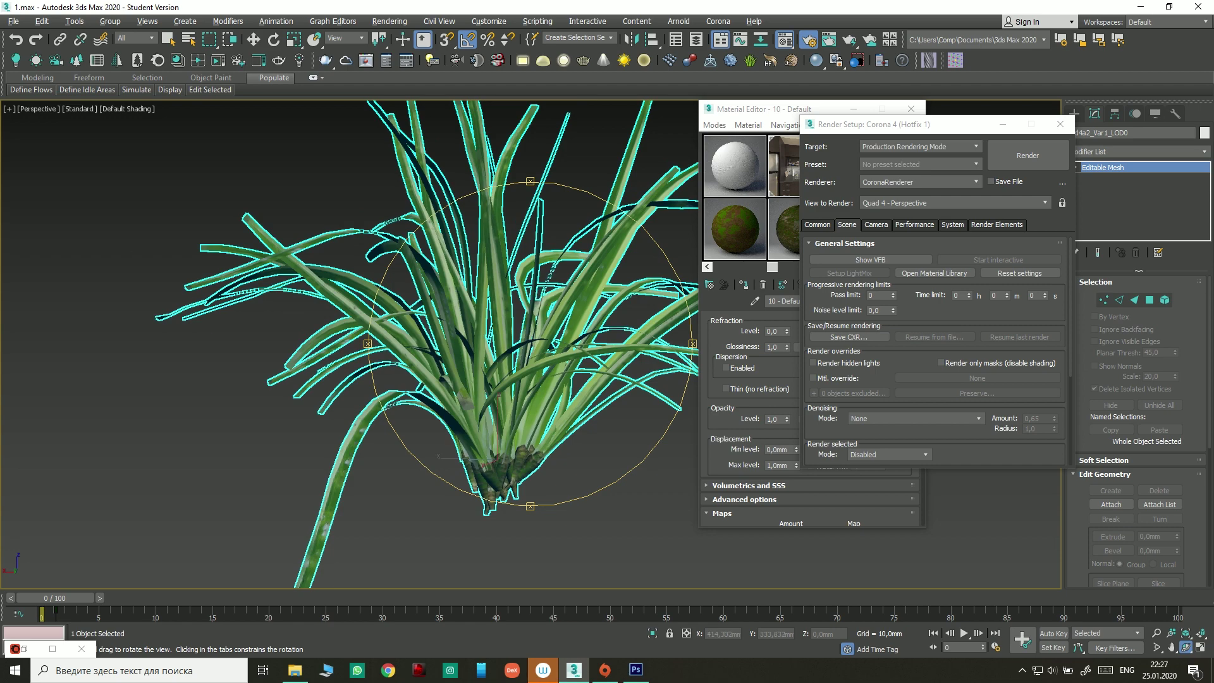
key(shift+q)
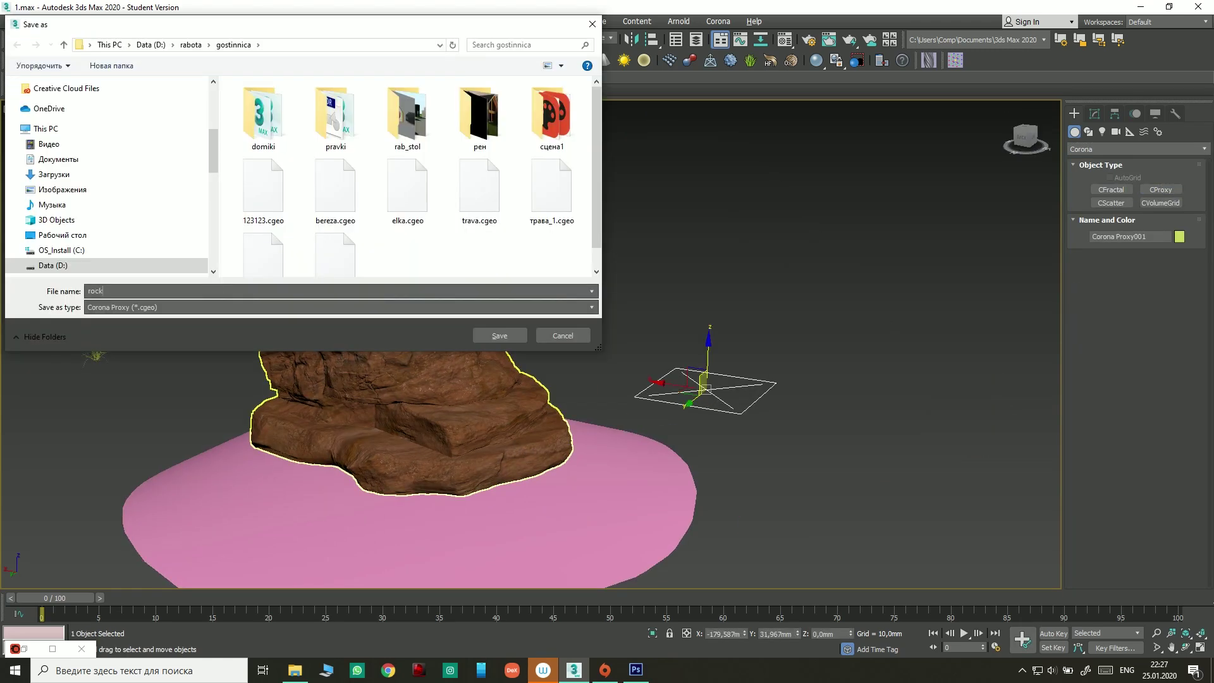
Step: Create a Corona Proxy from the rock, display it as a point cloud, and frame it
key(Return)
click(580, 355)
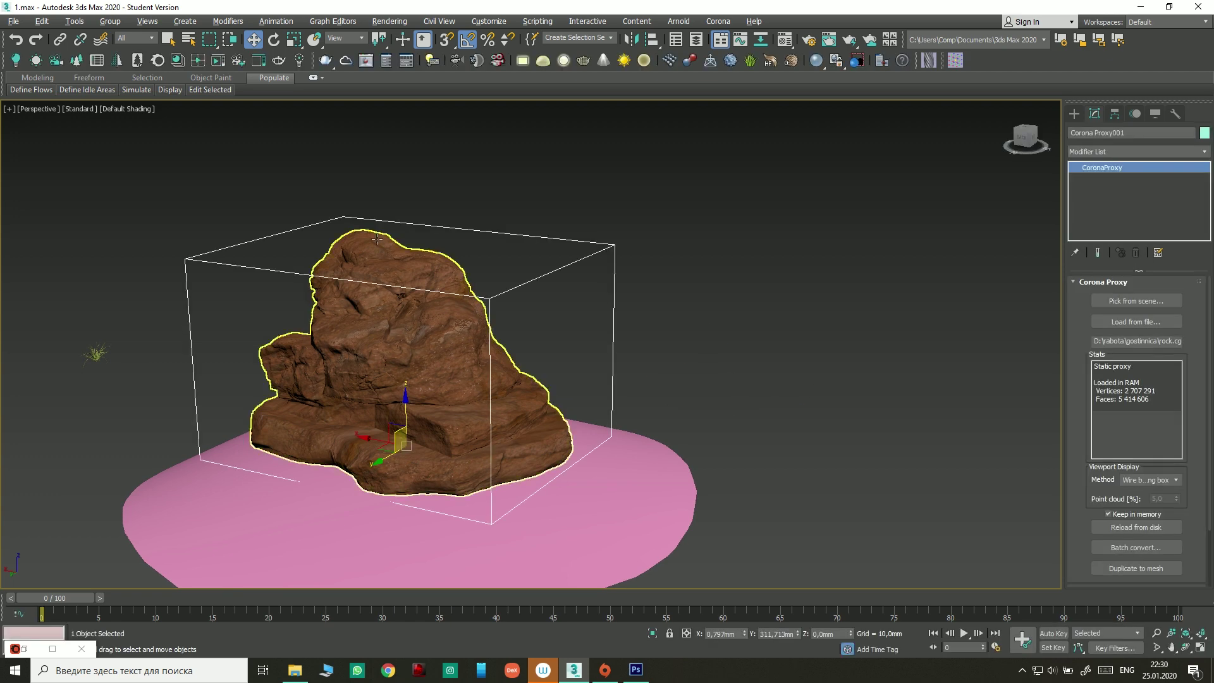
scroll(1162, 544, down, 3)
click(1162, 547)
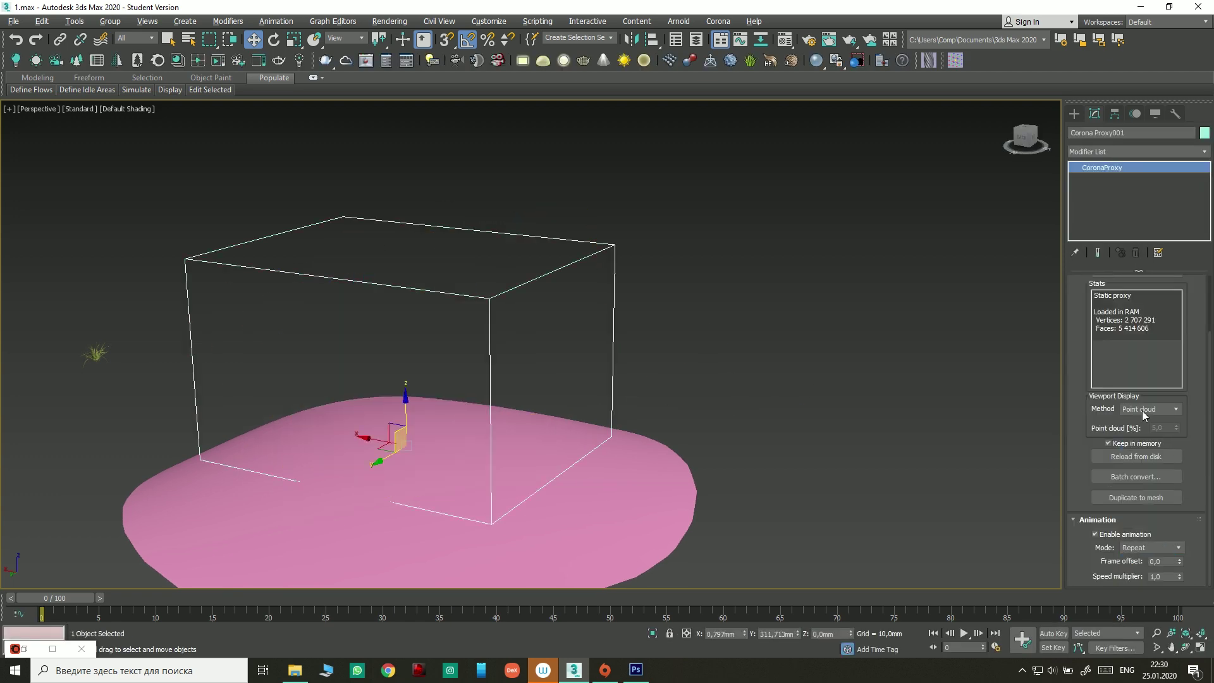
key(z)
key(F10)
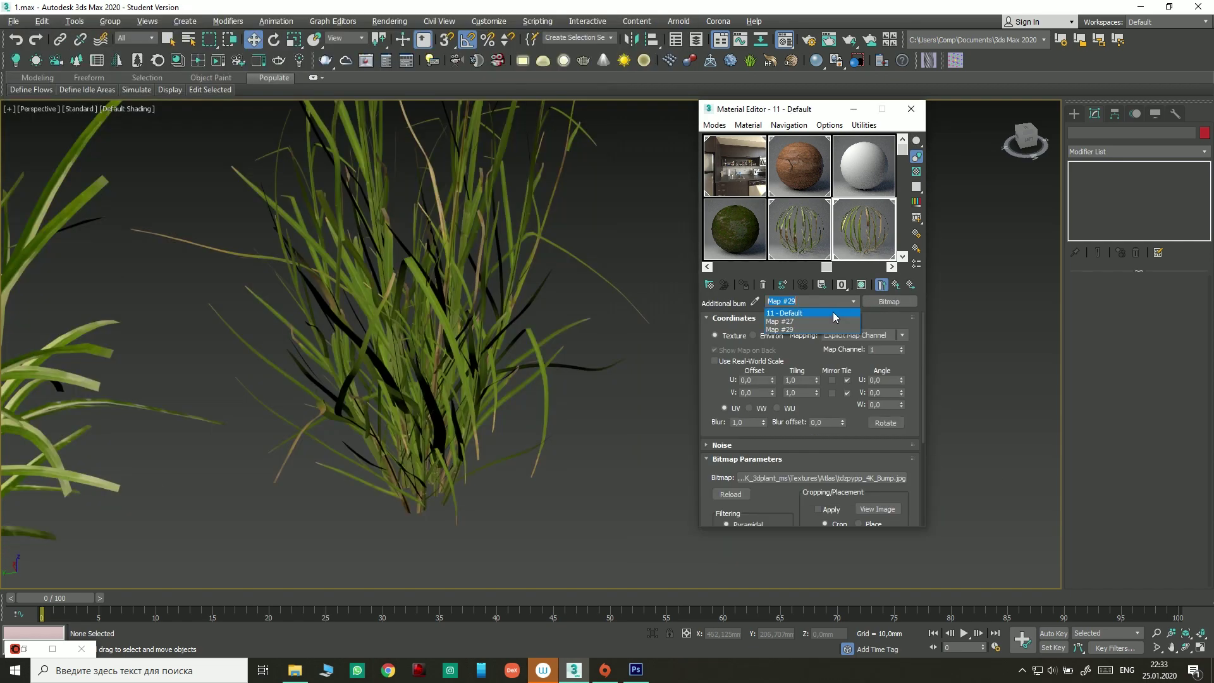
Step: Give the 11 - Default grass material a gloss texture and close the Material Editor
click(833, 313)
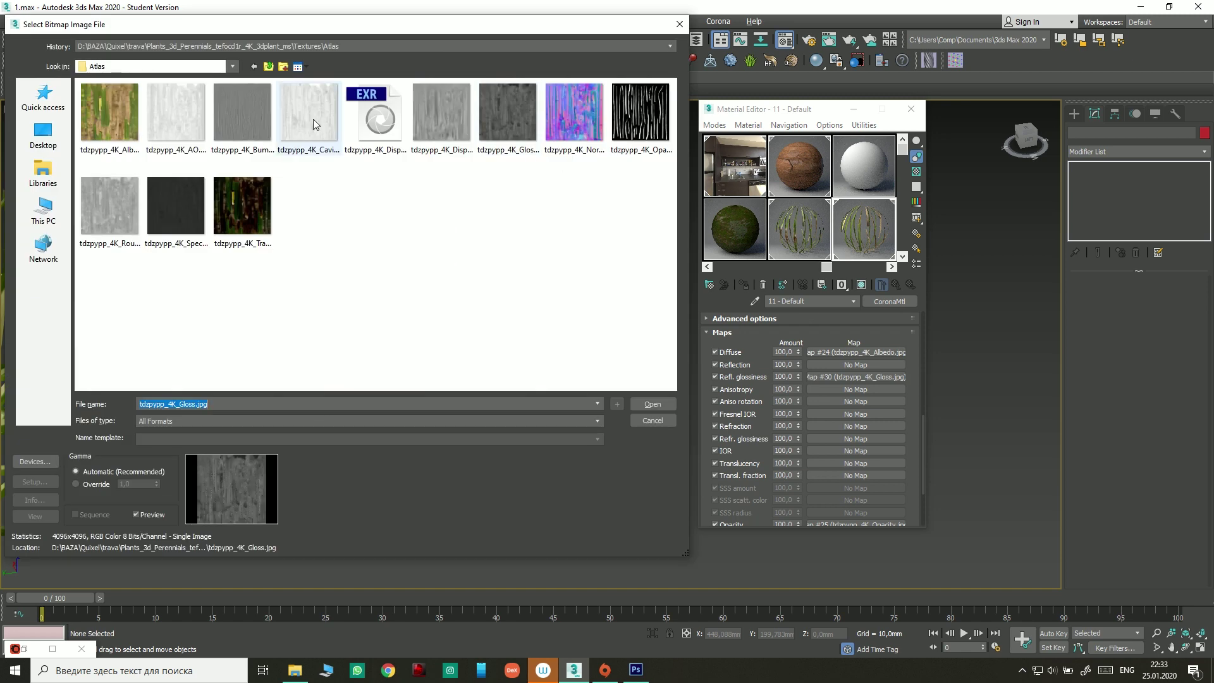
double_click(314, 124)
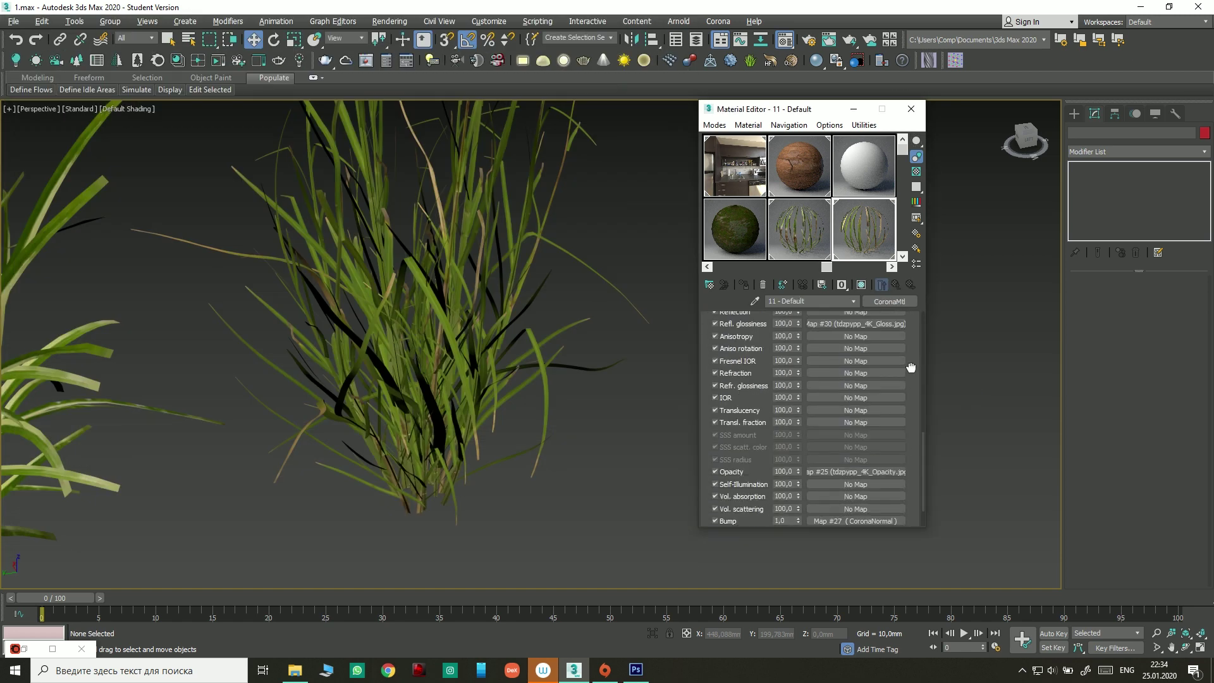
scroll(910, 367, up, 2)
scroll(910, 368, down, 4)
key(m)
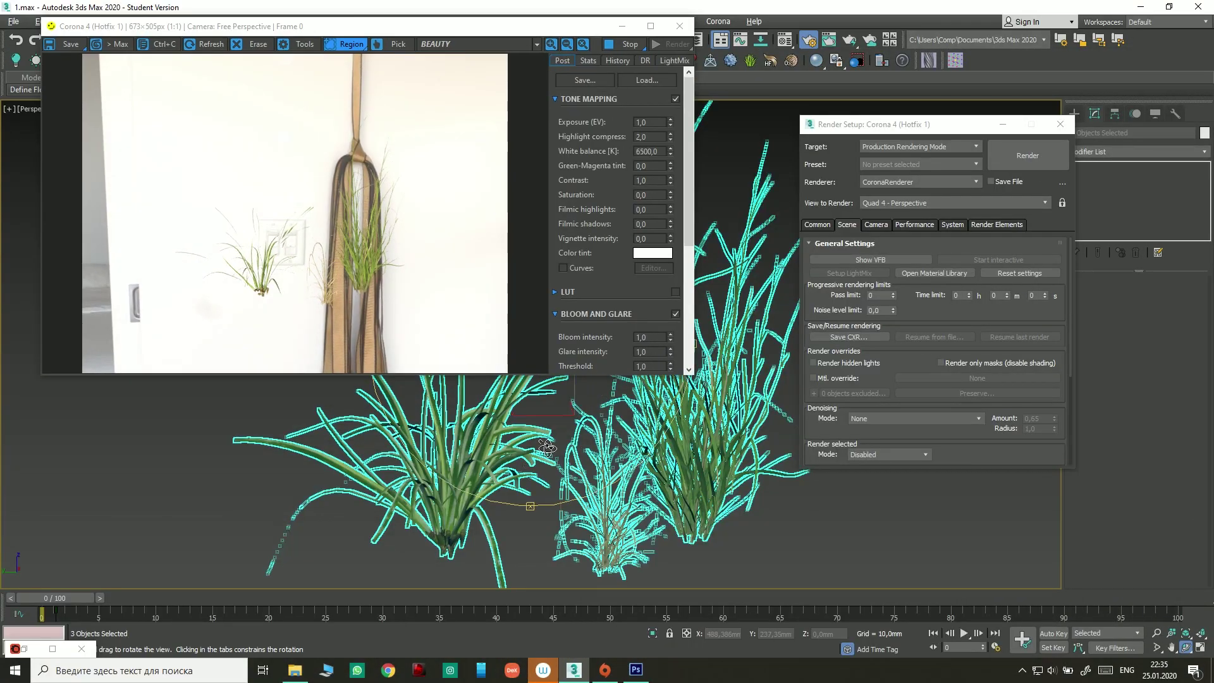
Step: Orbit and zoom in closer to the scattered grass on the ground patch
mouse_move(547, 446)
mouse_down()
mouse_move(469, 435)
mouse_move(496, 496)
mouse_move(460, 410)
mouse_up()
scroll(457, 430, down, 5)
scroll(497, 495, up, 5)
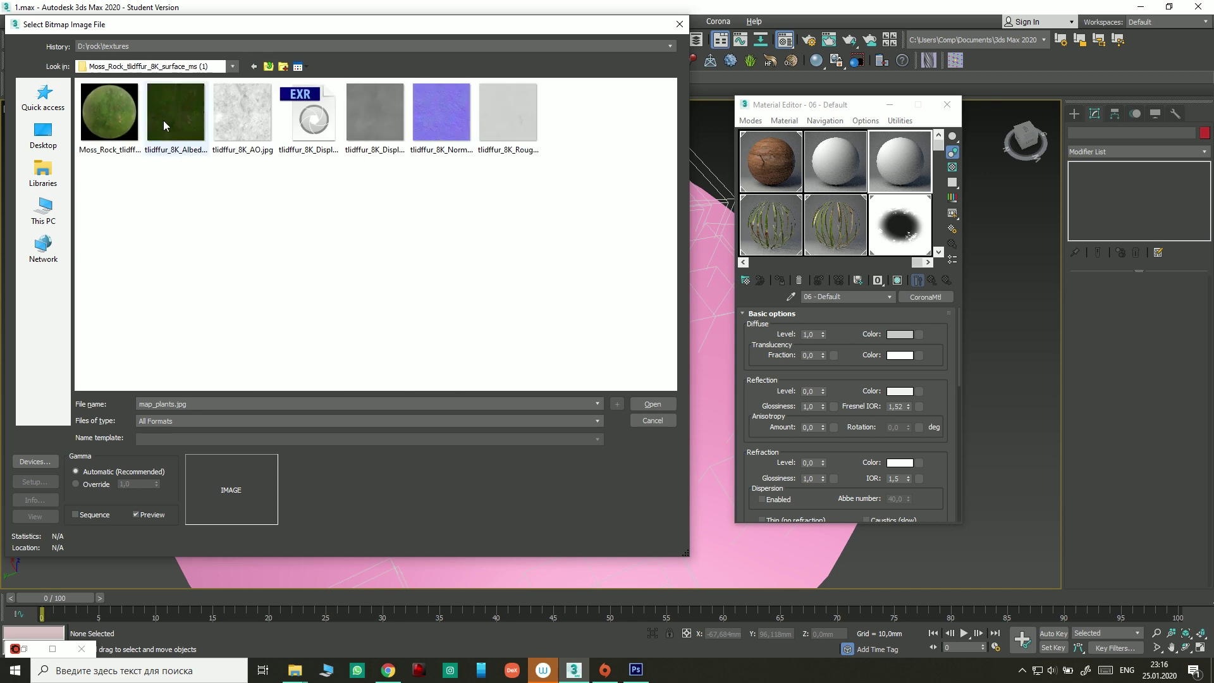
Step: Apply the Moss_Rock Albedo texture to the ground material 06 - Default
double_click(165, 125)
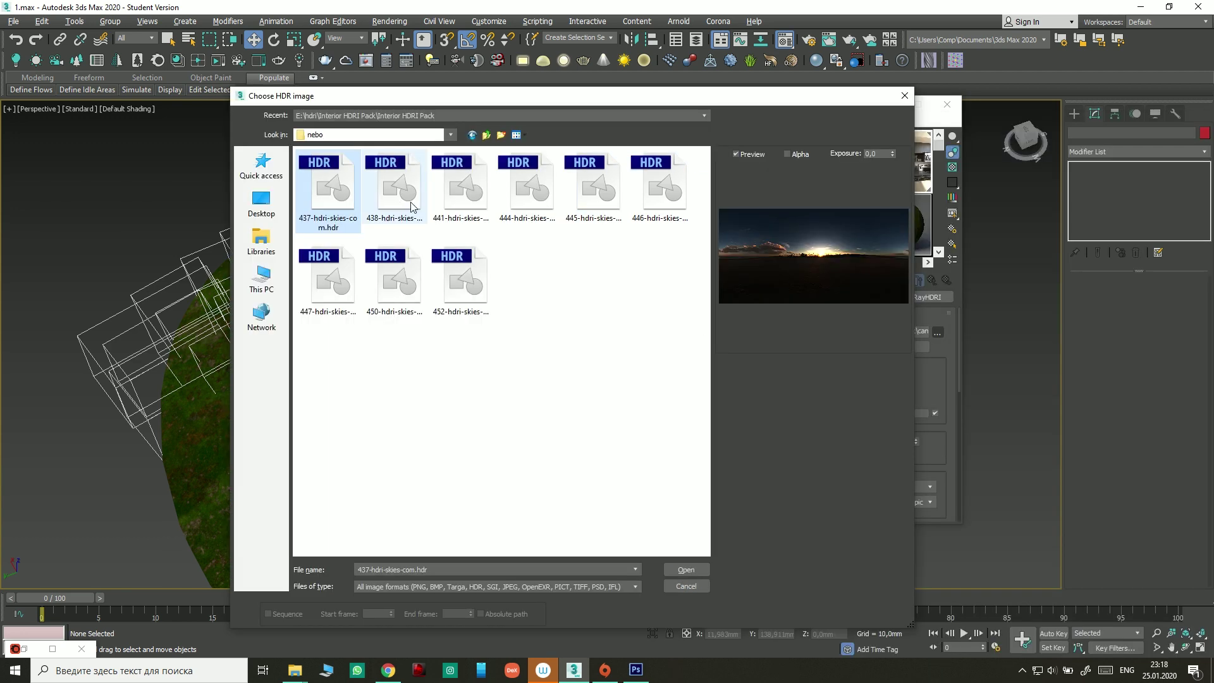
Step: Load 438-hdri-skies-com.hdr as the environment sky
double_click(412, 207)
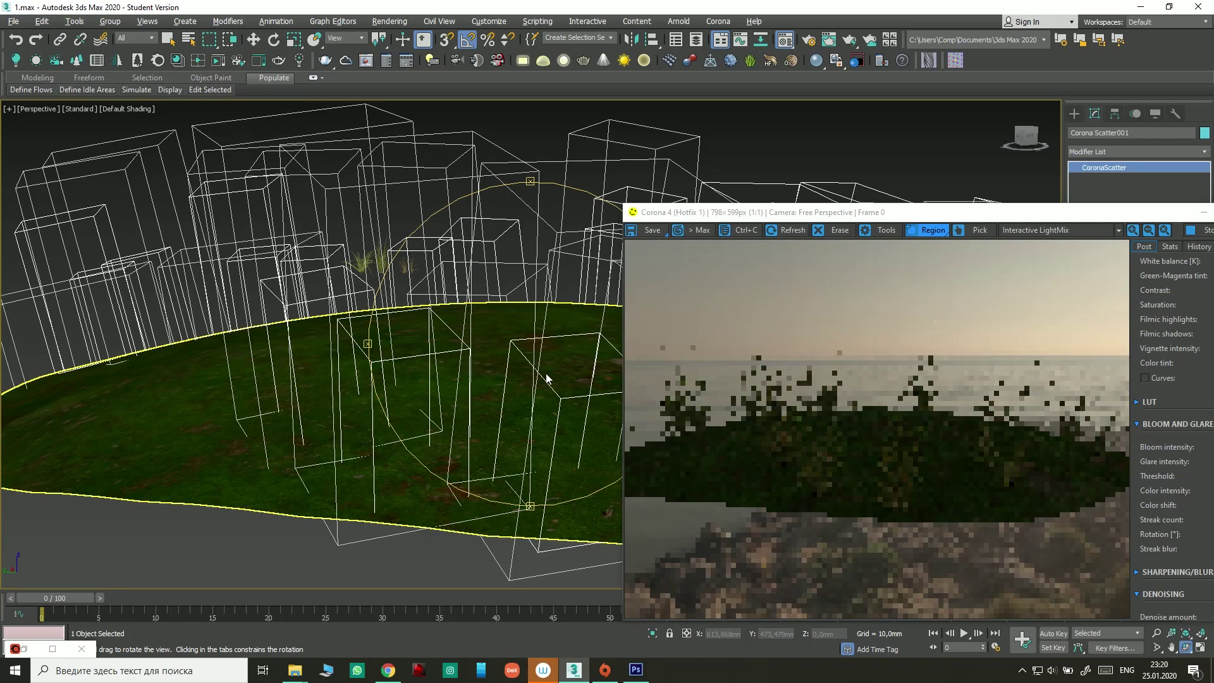
Step: Orbit to a top-down view of the ground and select the second grass scatter
alt+middle_drag(499, 352, 483, 421)
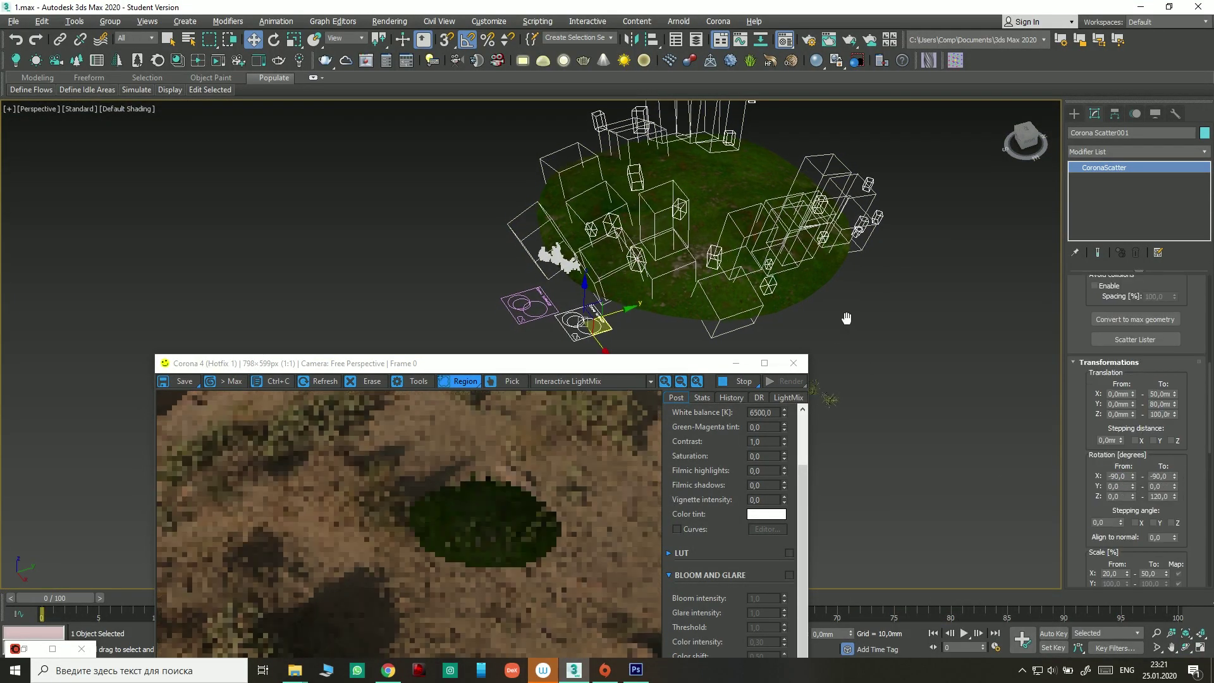
scroll(589, 311, up, 5)
scroll(583, 271, down, 5)
click(572, 263)
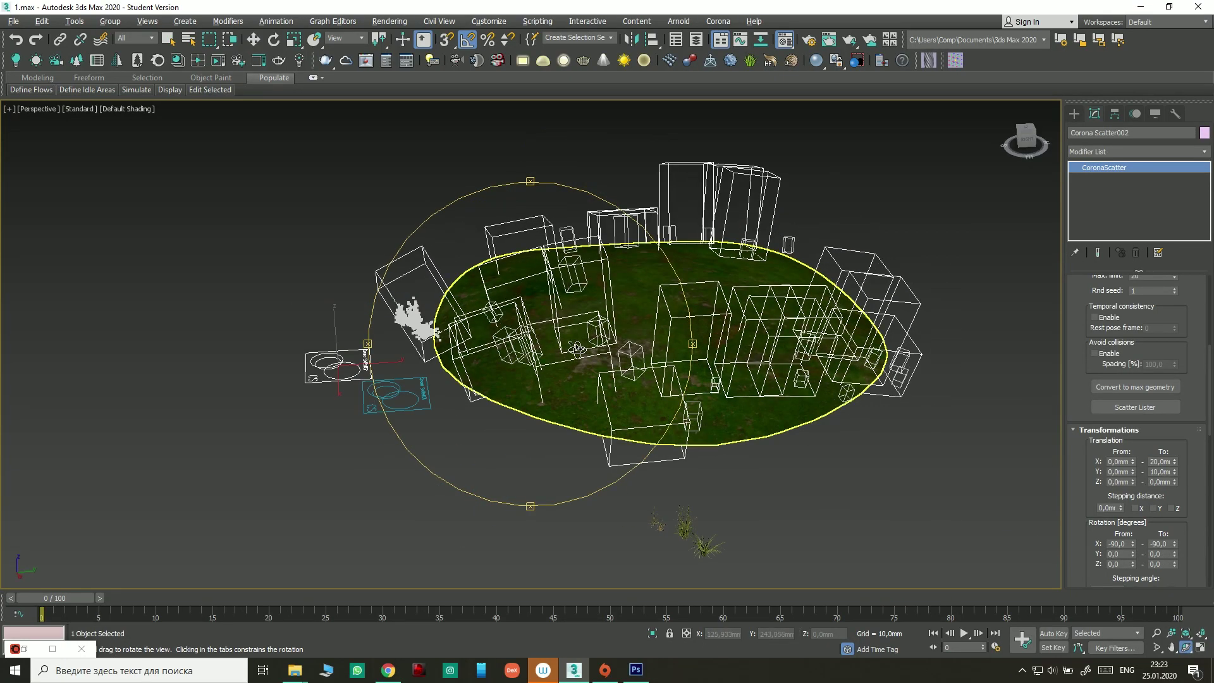
Step: Enable Per square scattering and orbit to check the denser grass distribution
scroll(576, 347, up, 5)
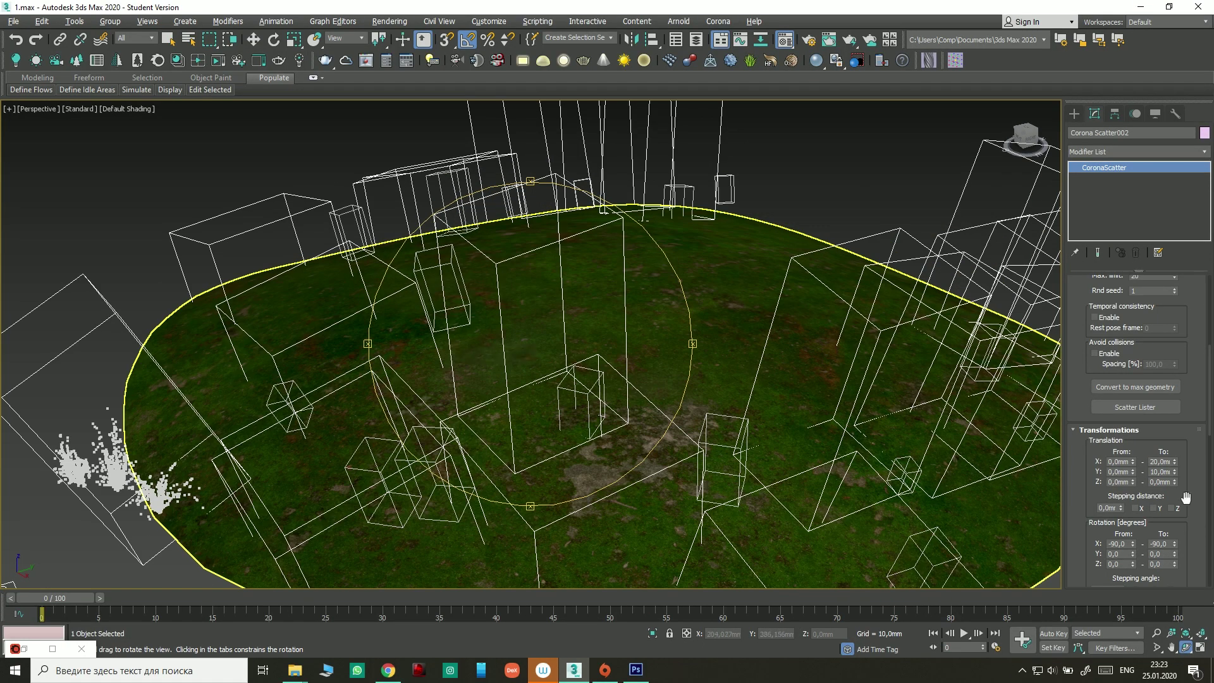
scroll(1099, 442, up, 5)
click(1094, 436)
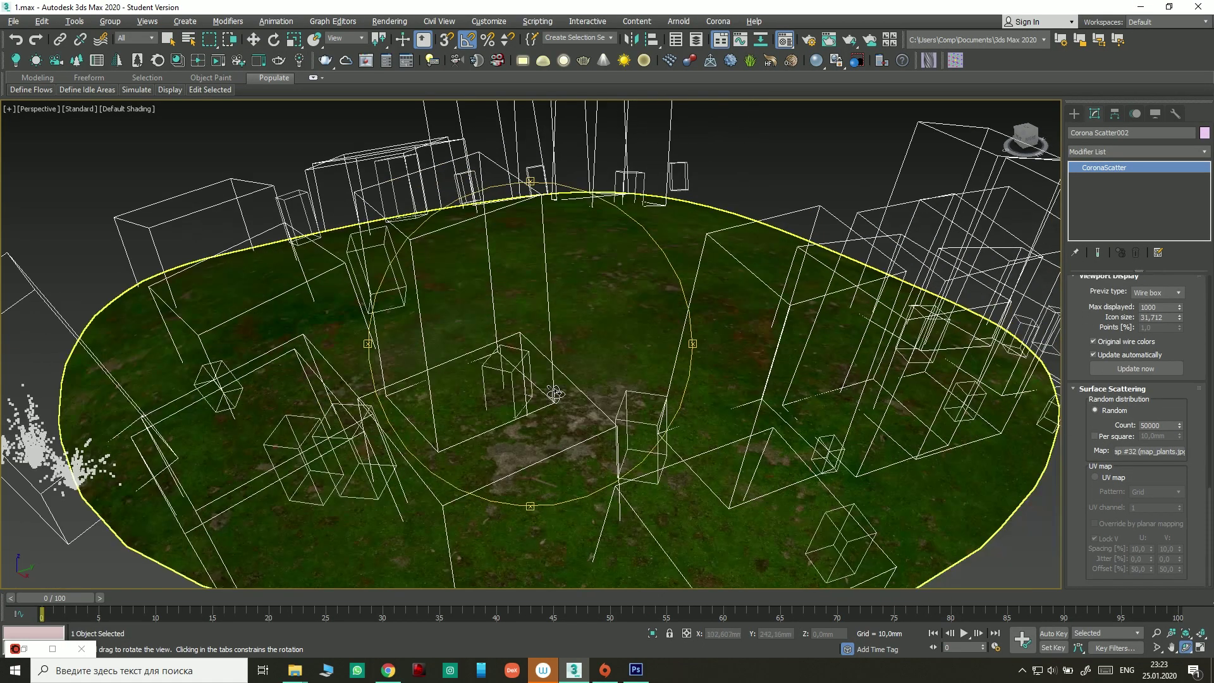
drag(556, 345, 486, 341)
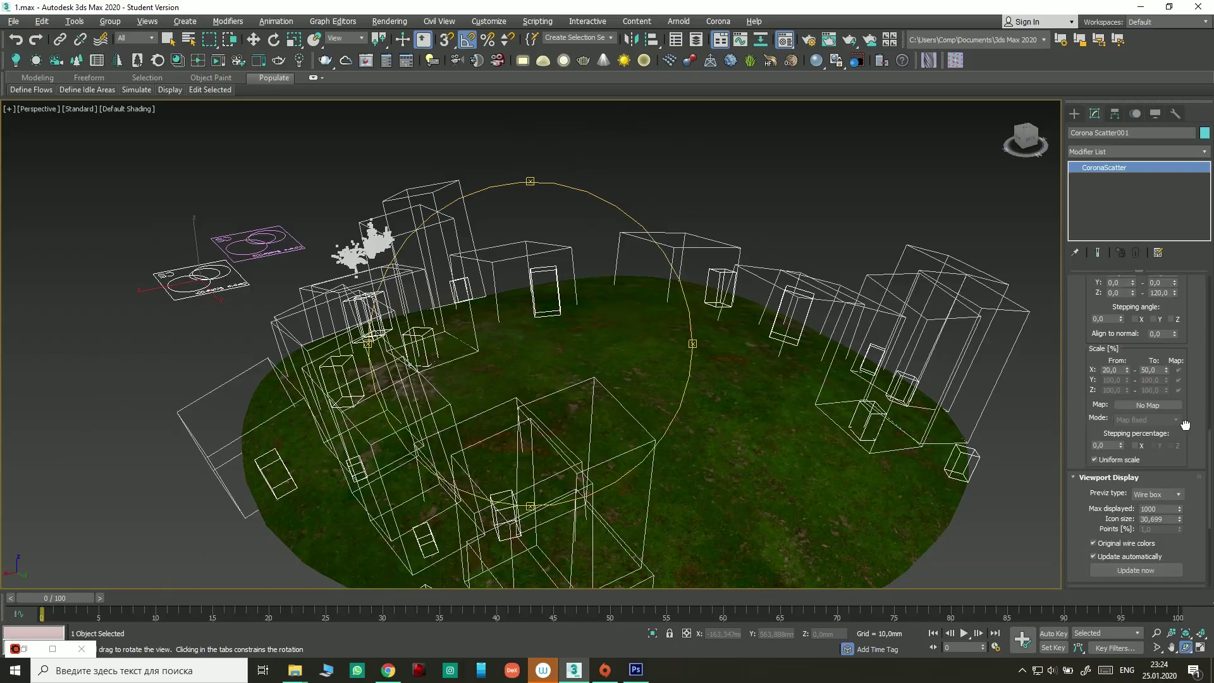
scroll(1186, 436, up, 2)
scroll(1188, 443, up, 2)
scroll(1189, 379, up, 2)
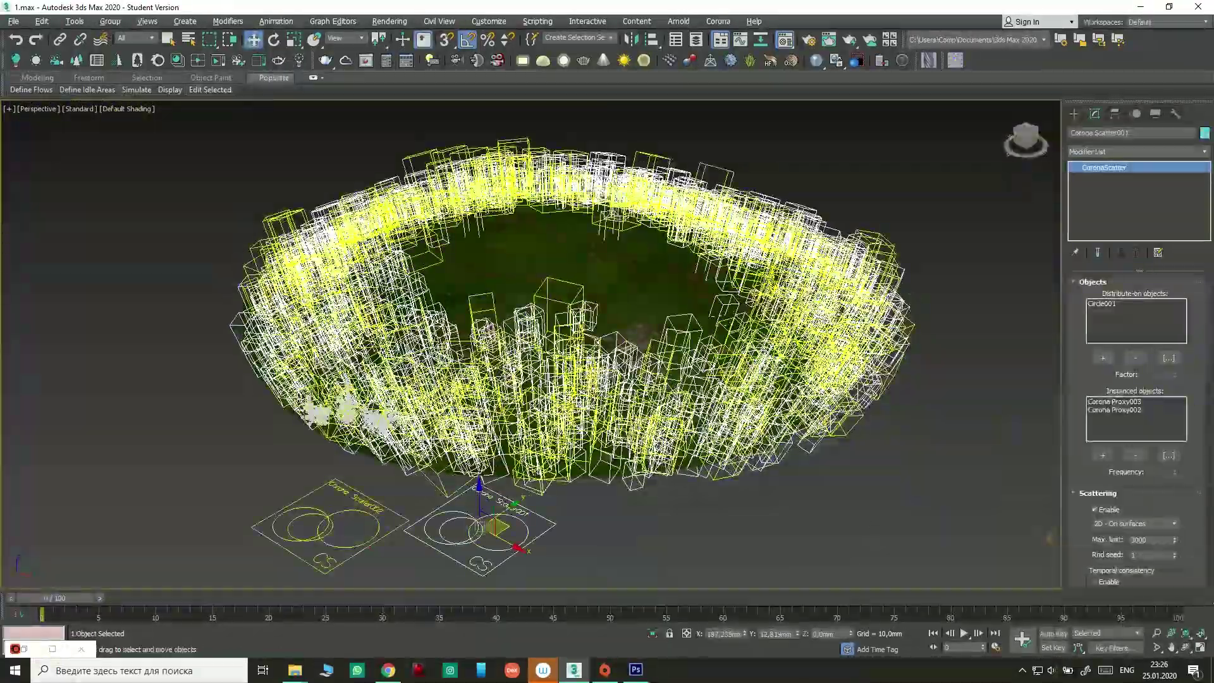
text(10000)
Step: Raise the scatter Max. limit to 10000 and unhide all hidden objects
key(Return)
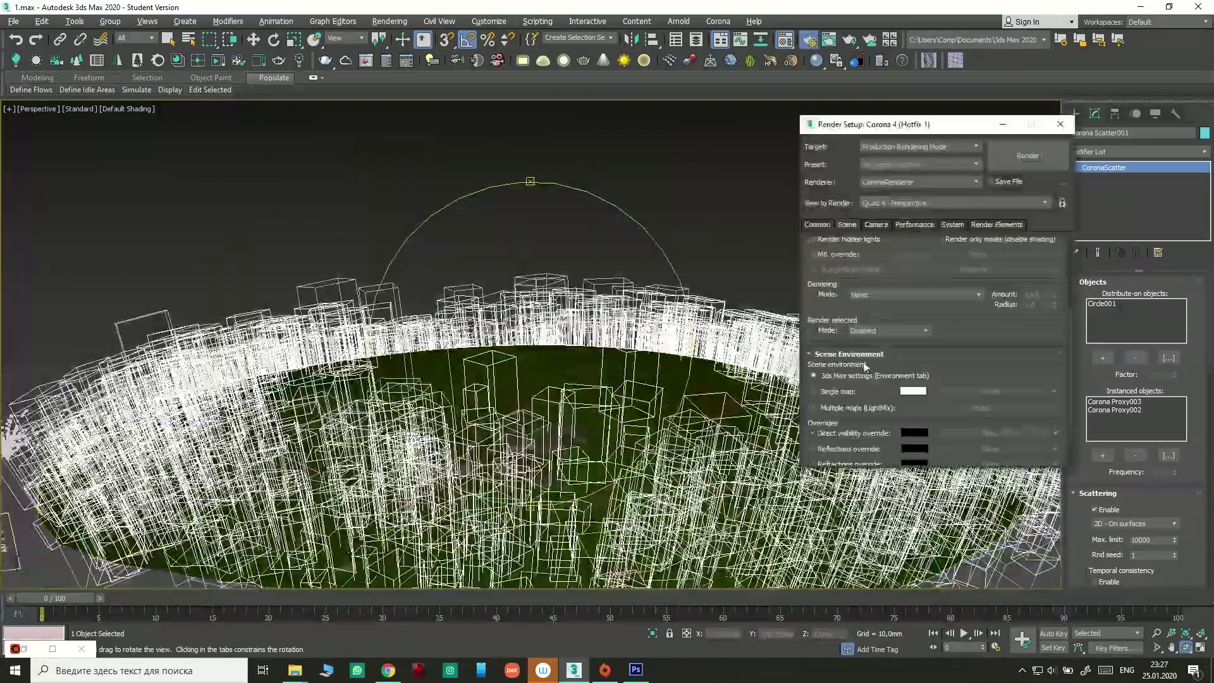
right_click(577, 327)
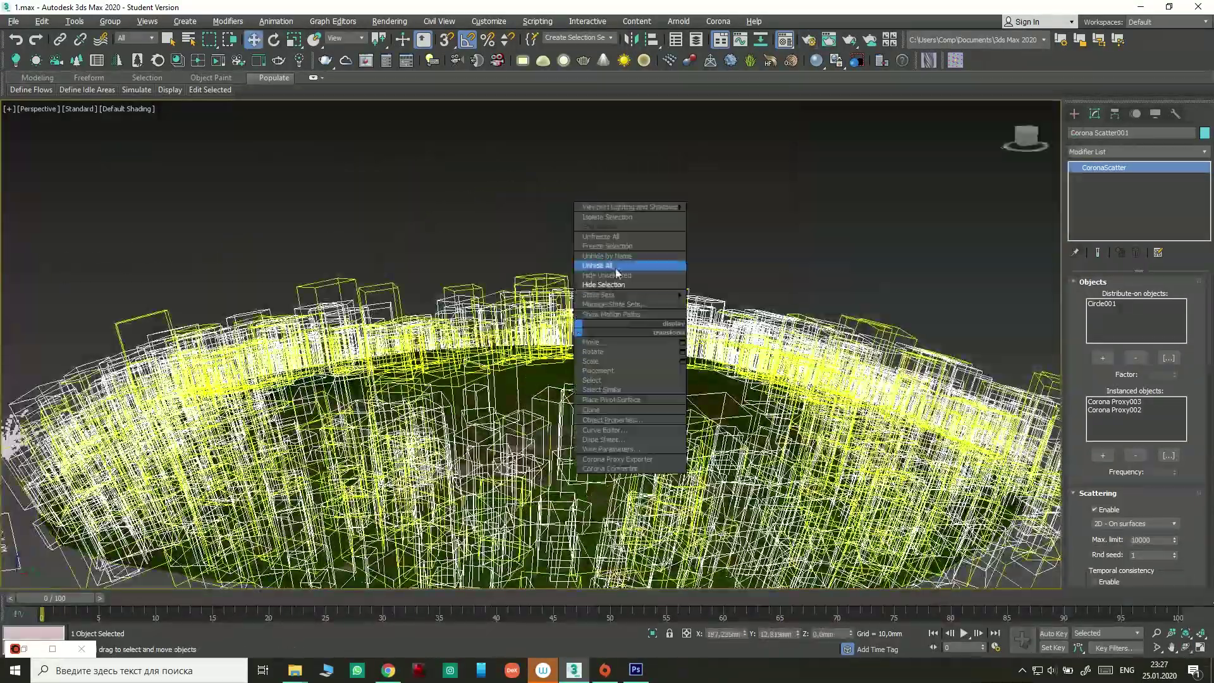
click(617, 272)
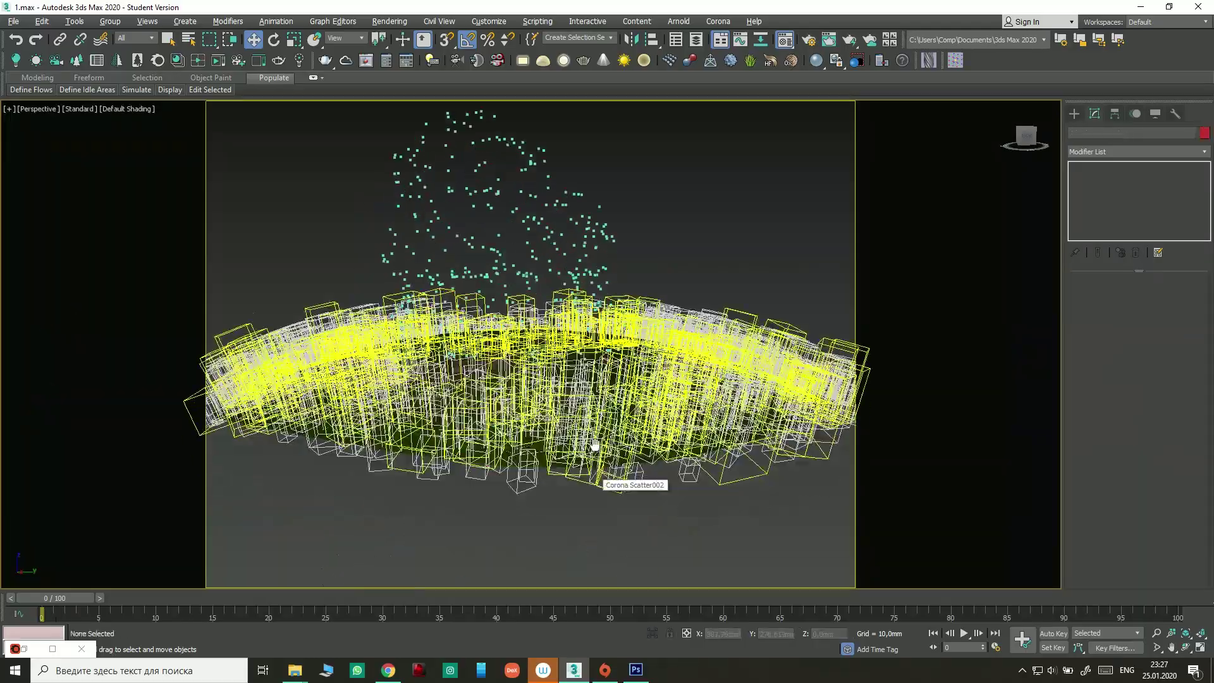
mouse_move(594, 445)
alt+middle_down()
mouse_move(638, 368)
mouse_move(592, 378)
alt+middle_up()
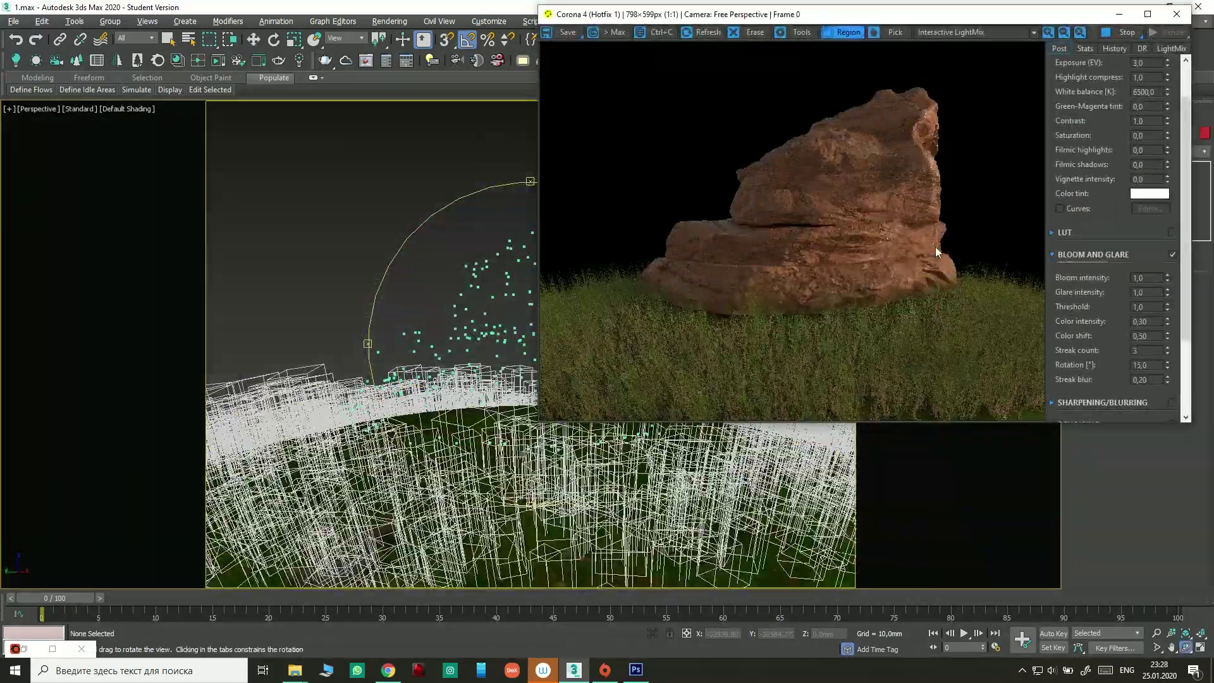
Step: Orbit the view lower toward the grass and recentre the render preview window
alt+middle_drag(727, 455, 695, 524)
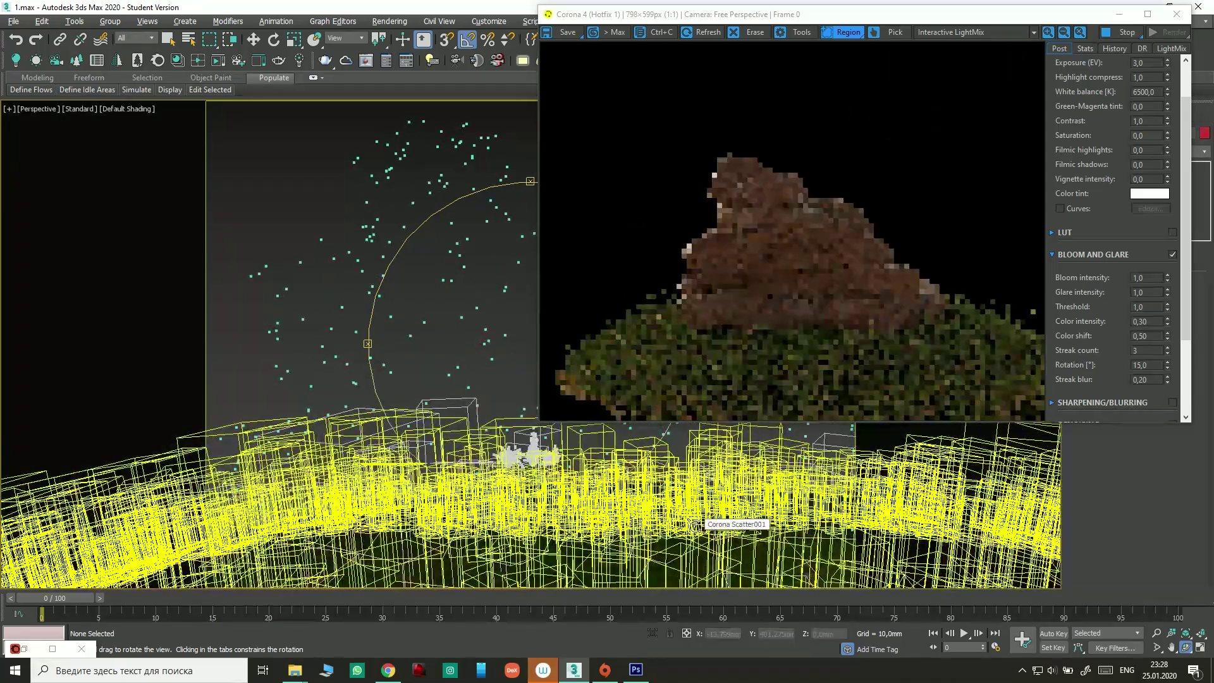
alt+middle_drag(461, 379, 392, 392)
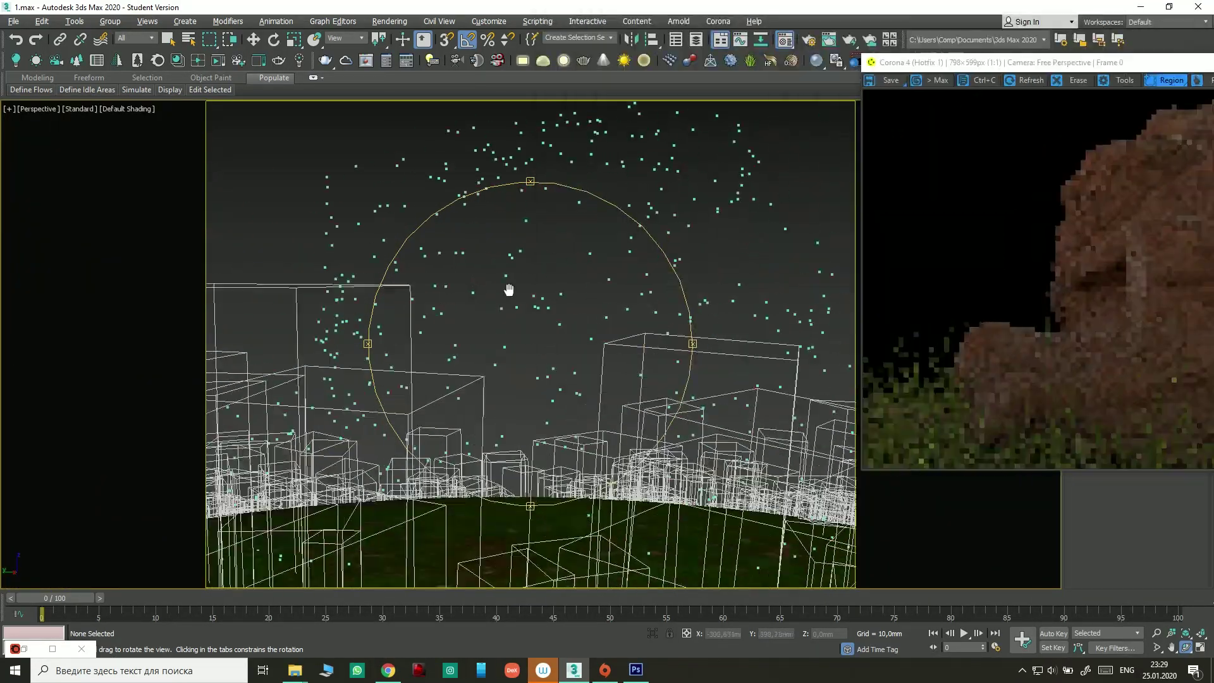
mouse_move(506, 285)
mouse_down()
mouse_move(487, 352)
mouse_move(569, 338)
mouse_up()
drag(1085, 79, 504, 79)
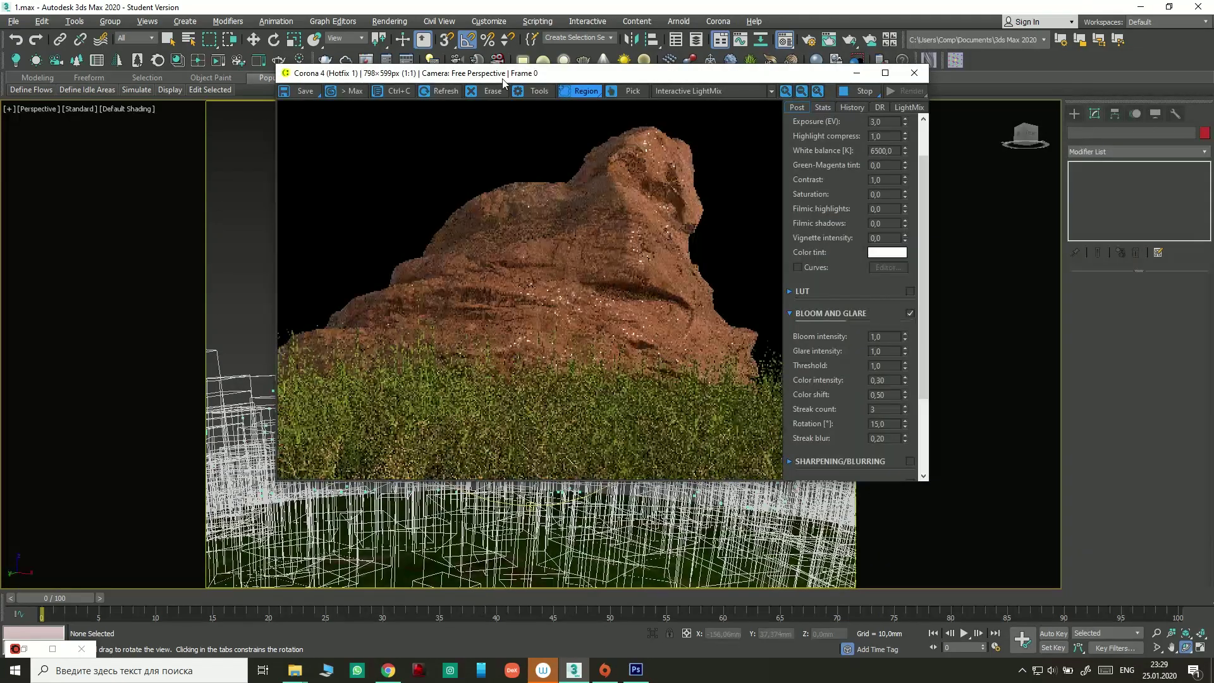
Step: Check the rock material's Fresnel IOR value in the Material Editor, then close it
key(m)
double_click(244, 444)
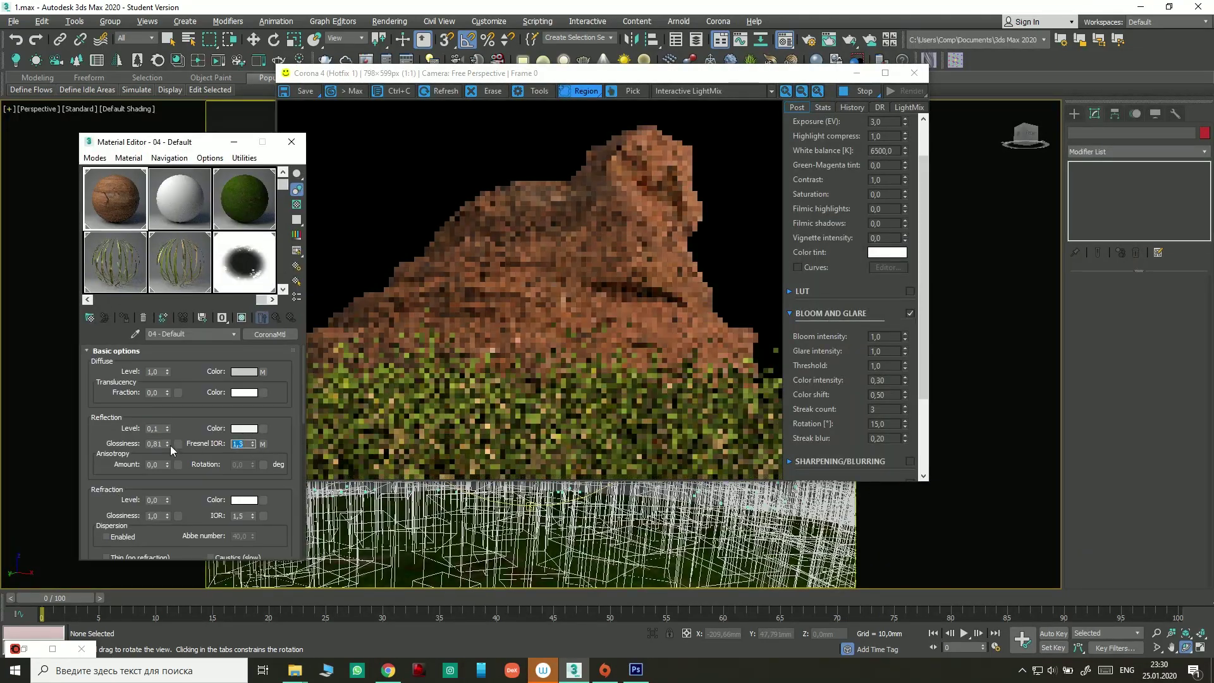
key(m)
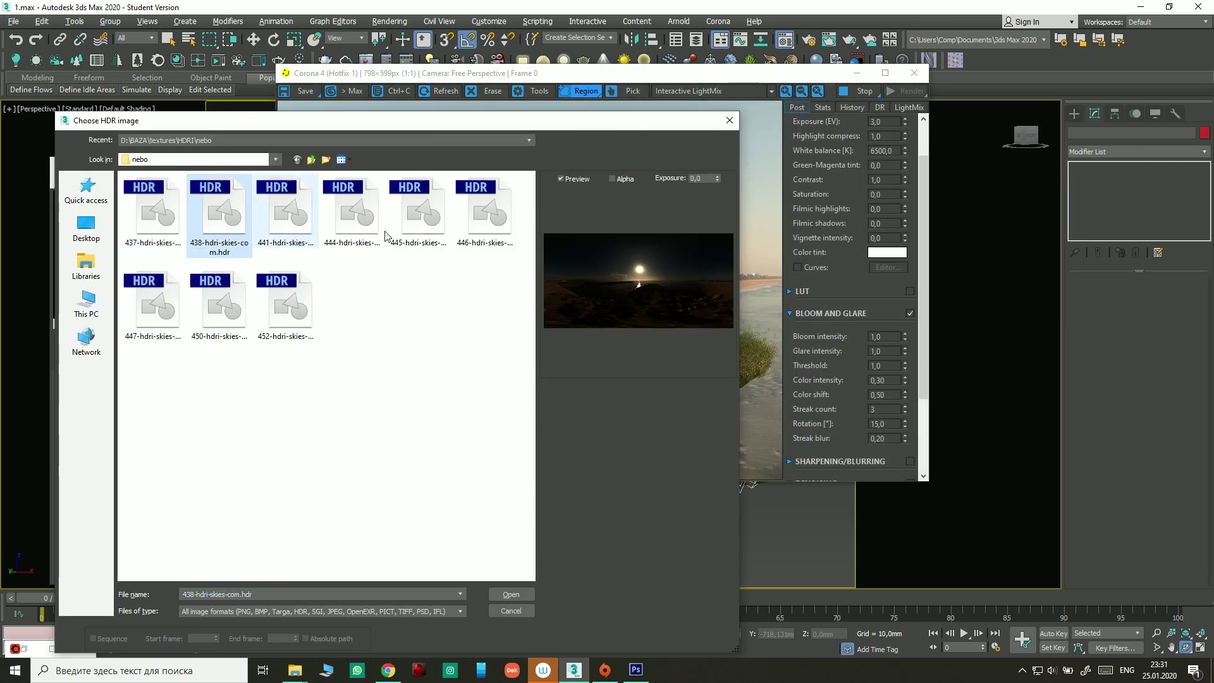
Step: Load the 441-hdri-skies-com sky HDRI and set a tall portrait render output size
double_click(286, 215)
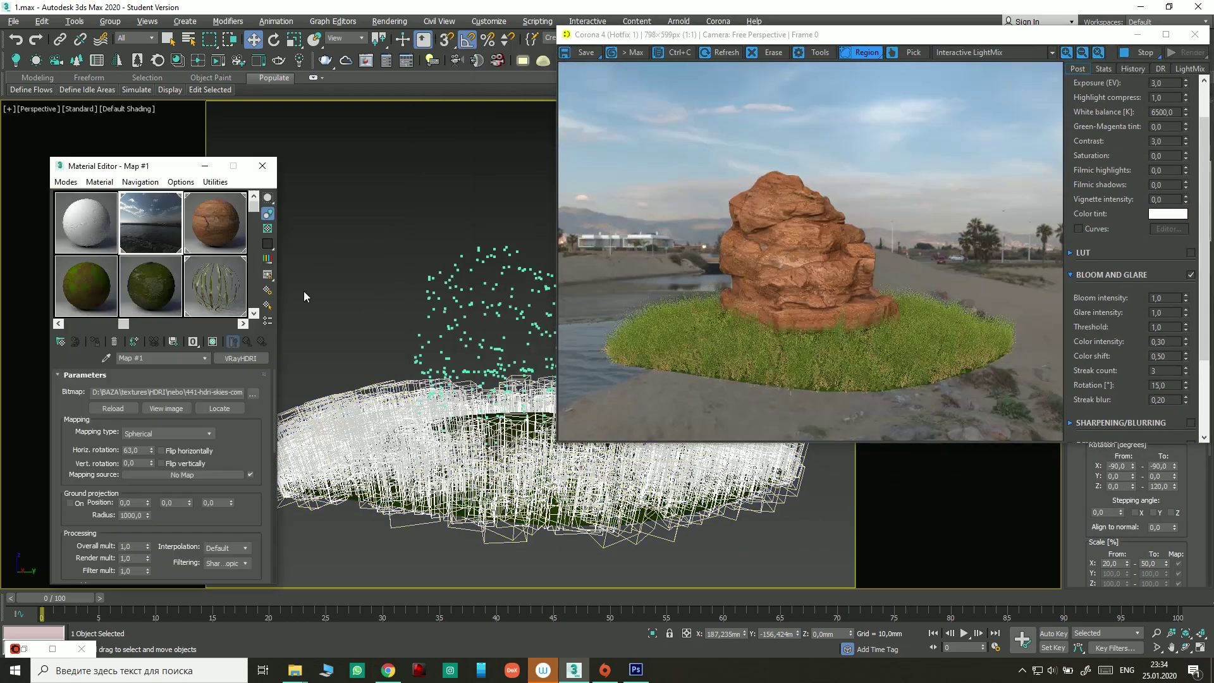
scroll(335, 394, down, 3)
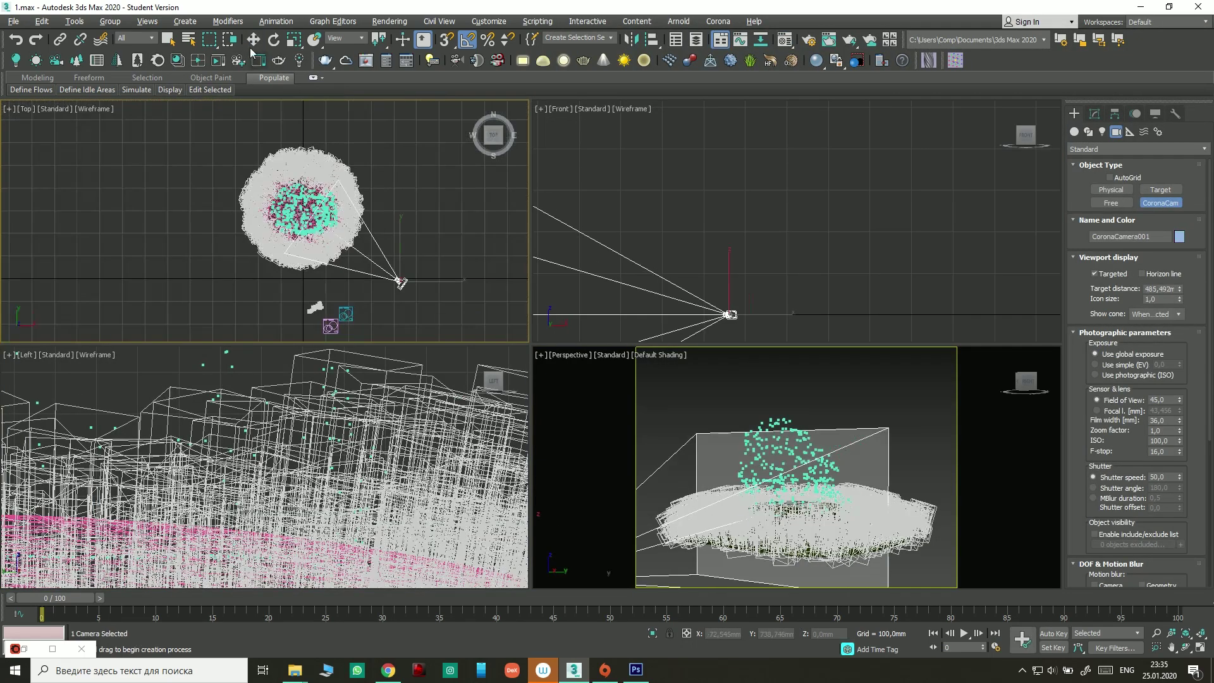
key(F10)
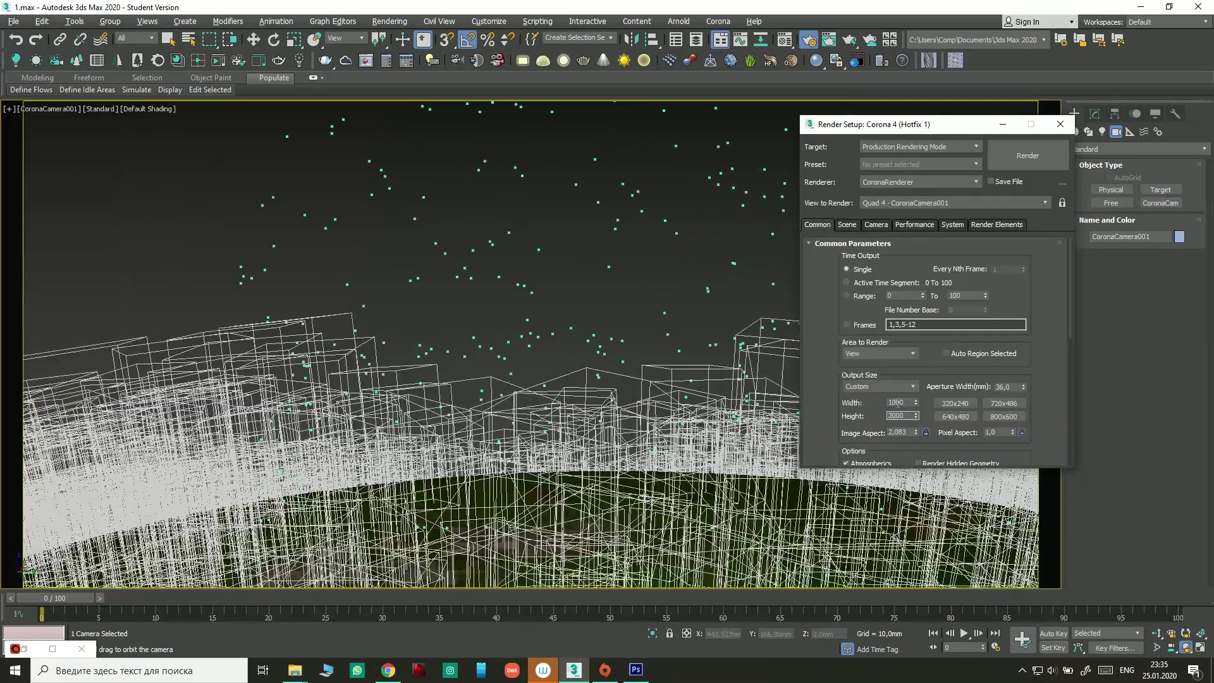
key(Return)
click(1059, 124)
Step: Select CoronaCamera001 from the scene object list filtered to cameras
key(h)
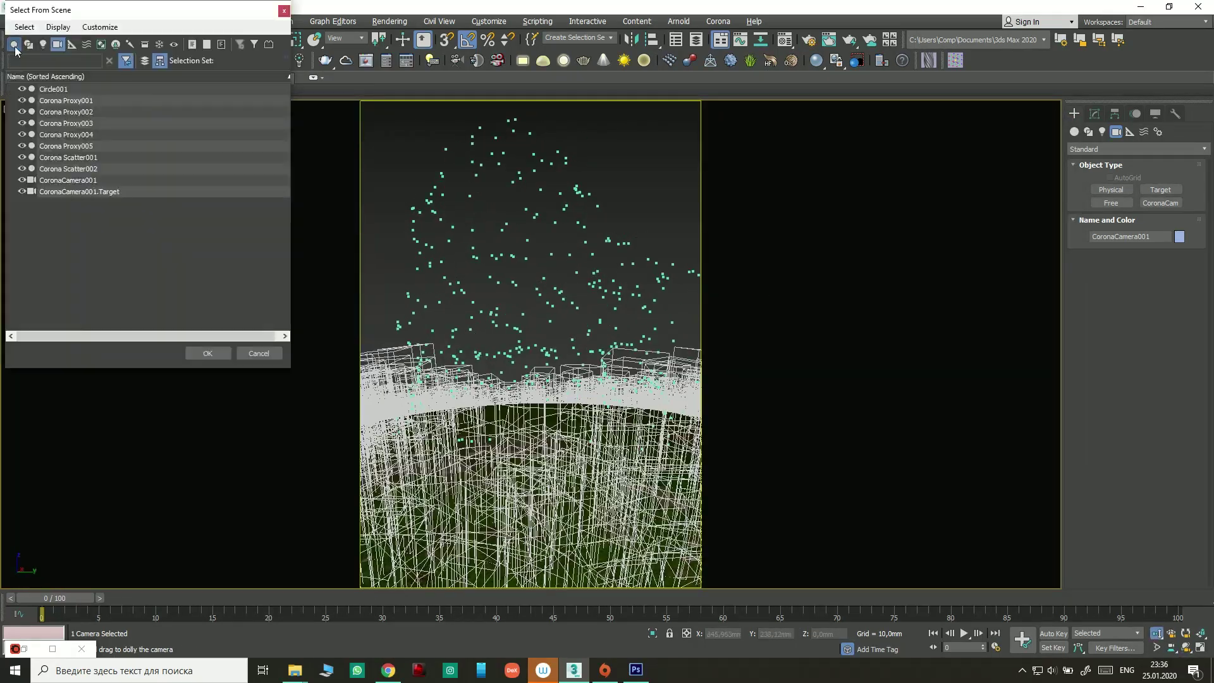
click(1094, 113)
key(w)
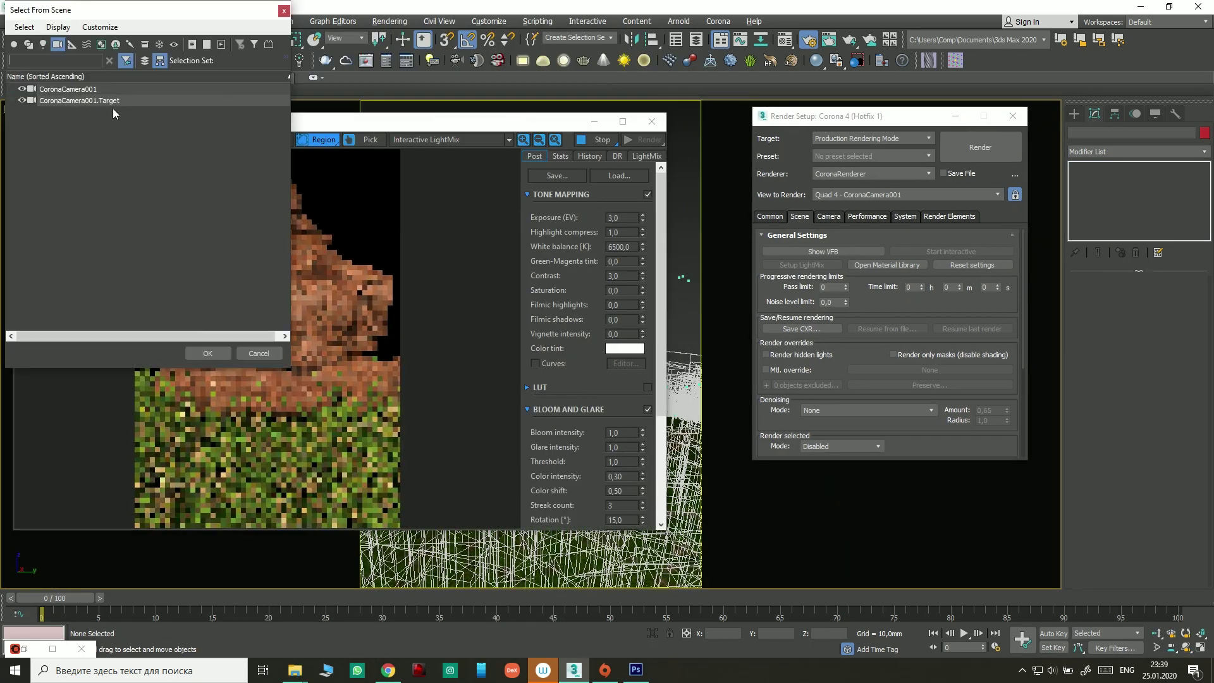
scroll(1196, 469, down, 3)
Step: Set the camera's depth-of-field F-stop to 5,6 for less background blur
double_click(1163, 340)
text(3)
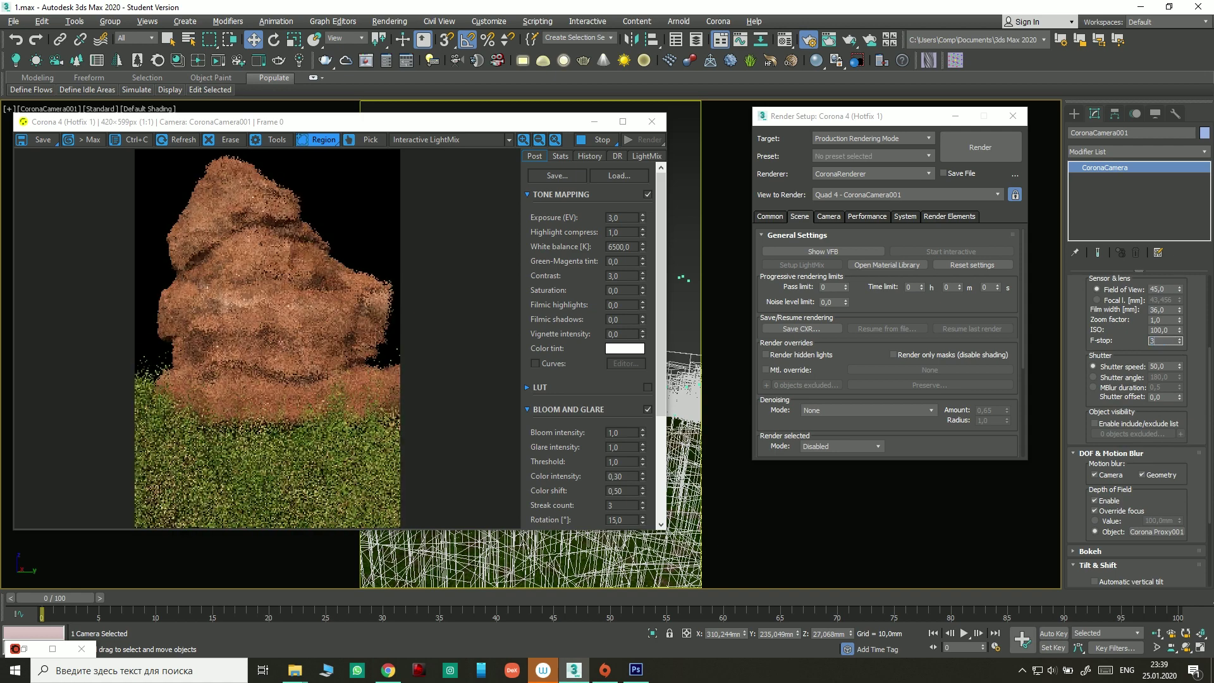
key(BackSpace)
key(BackSpace)
text(5,6)
key(Return)
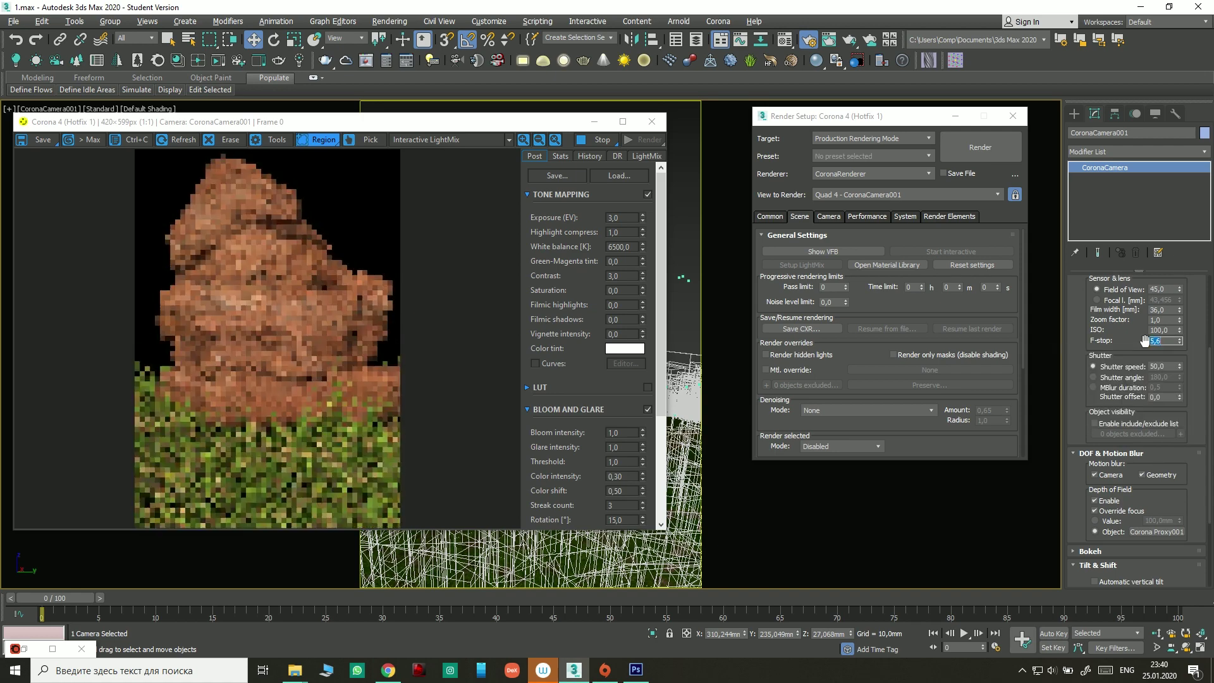
Step: Pick the rock proxy as the focus point and orbit the camera down onto the mound
click(364, 139)
click(378, 312)
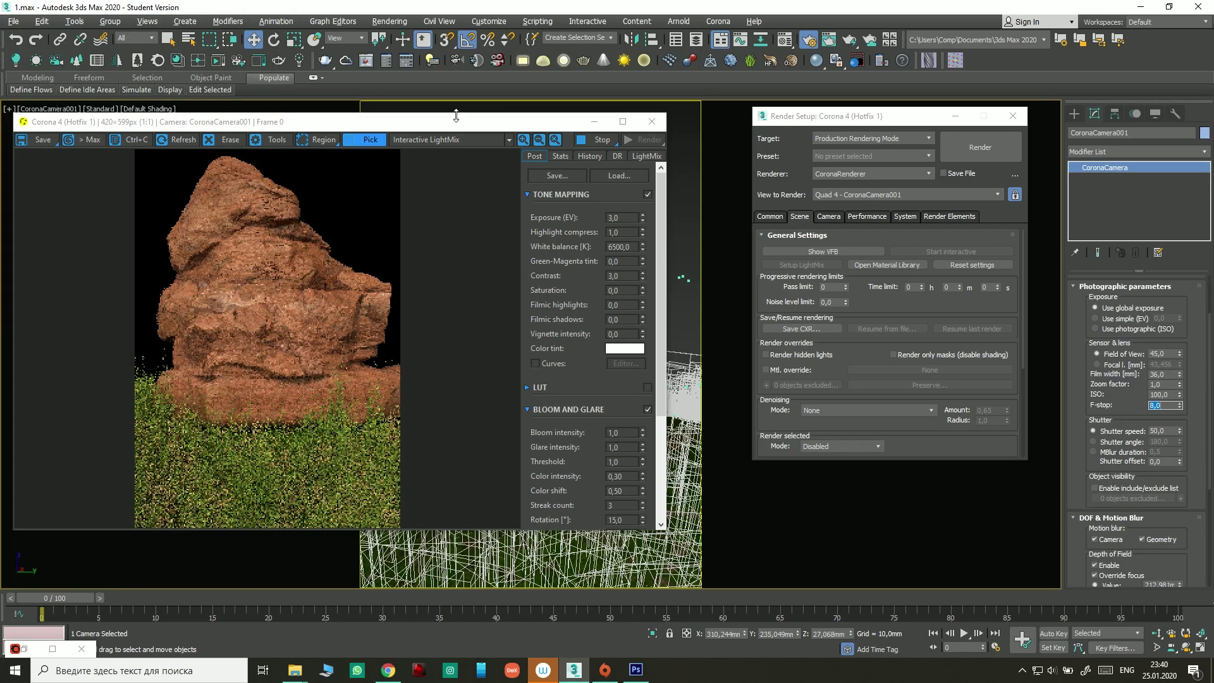
drag(379, 121, 910, 10)
mouse_move(481, 380)
mouse_down()
mouse_move(450, 445)
mouse_move(562, 466)
mouse_up()
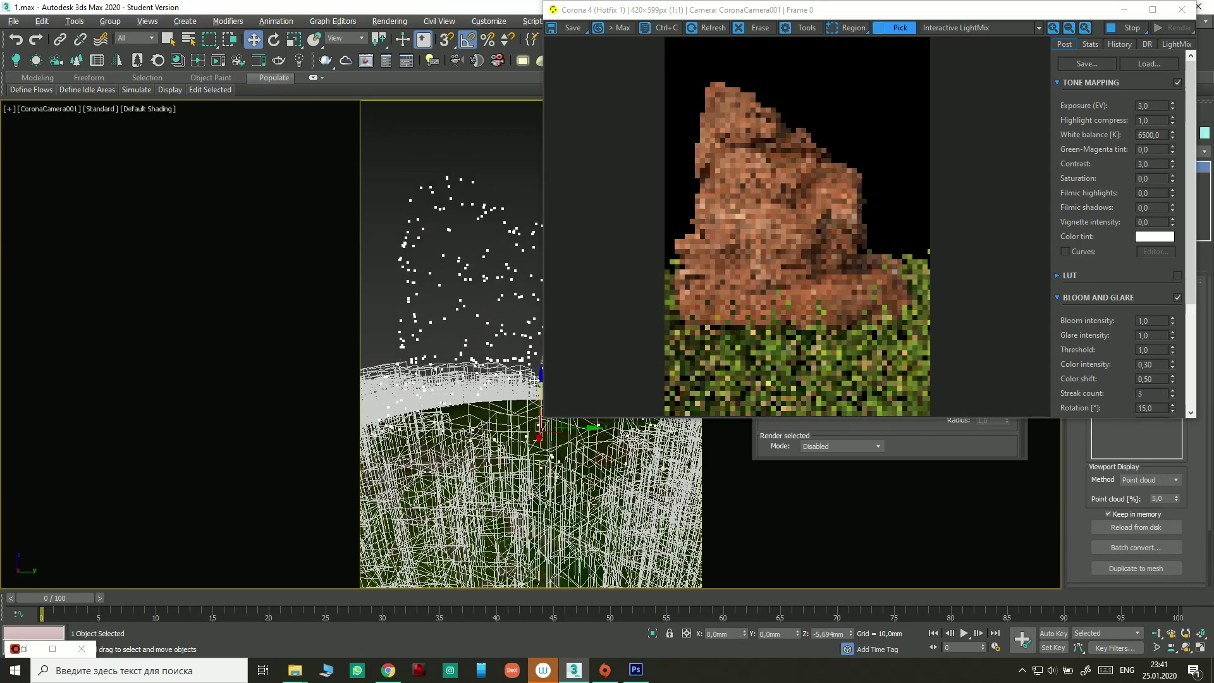
mouse_move(555, 364)
alt+middle_down()
mouse_move(512, 397)
mouse_move(541, 375)
alt+middle_up()
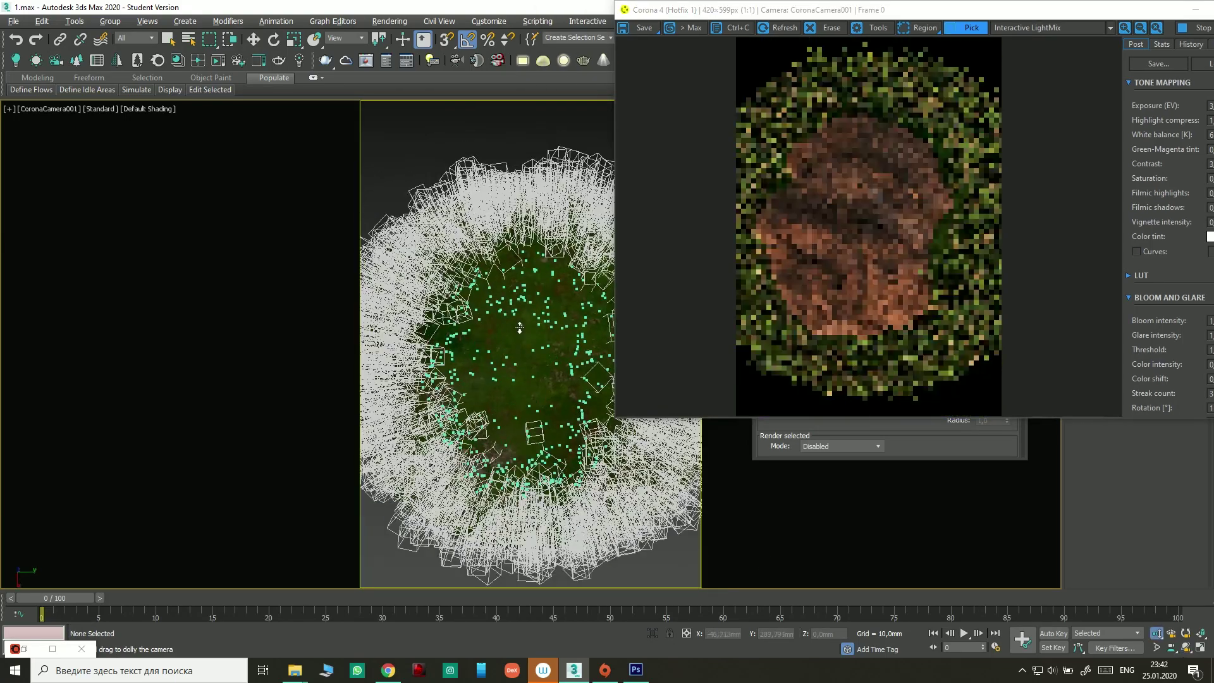
Step: Load the 444 sky HDRI as the environment through the Material Editor
key(m)
click(304, 281)
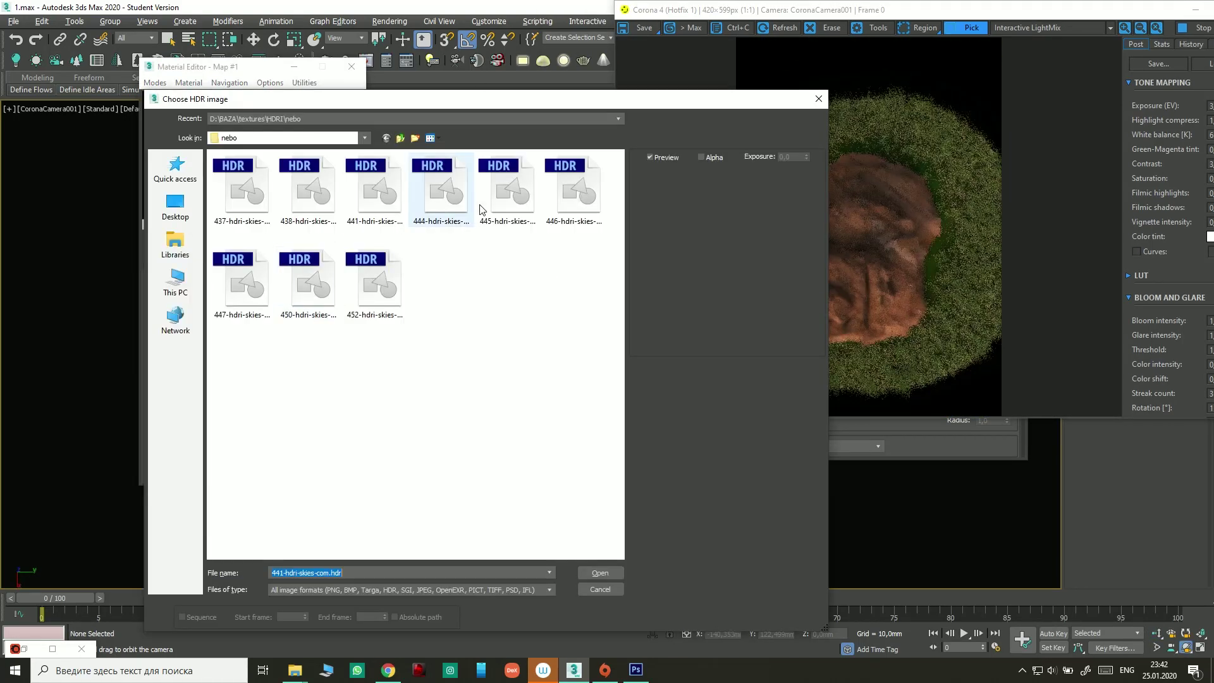
click(441, 186)
key(Return)
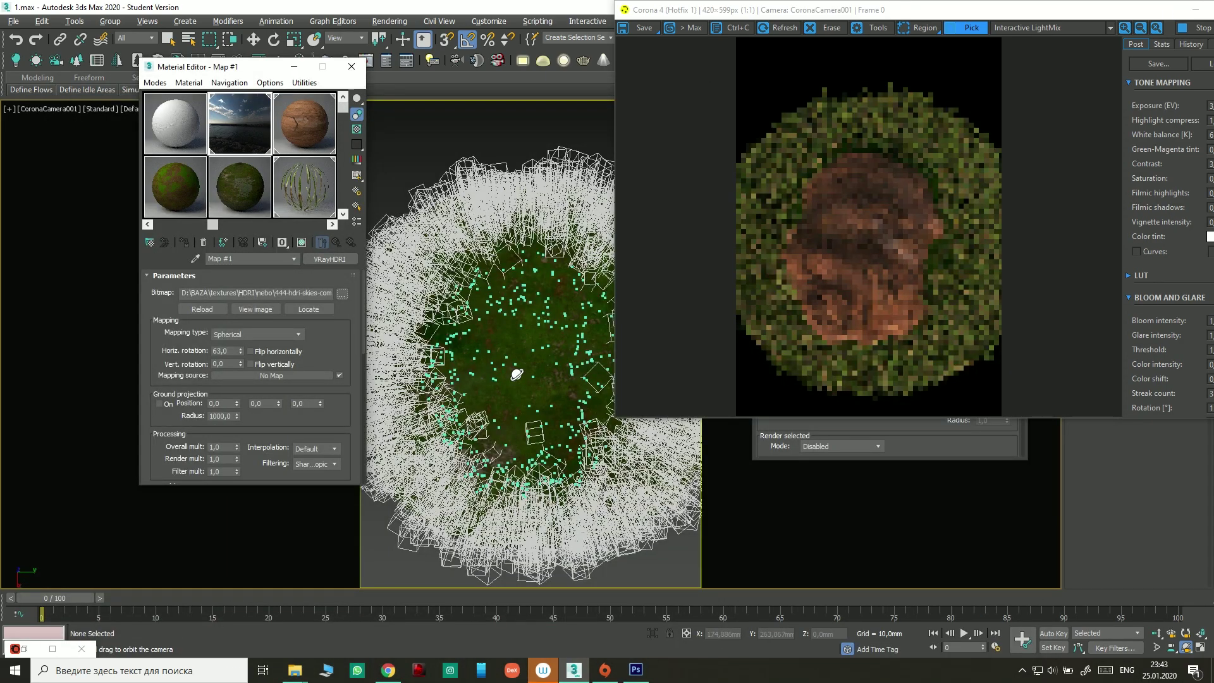
Step: Rearrange the render and Material Editor windows and orbit the camera to reframe the rock
key(F10)
alt+middle_drag(516, 374, 493, 297)
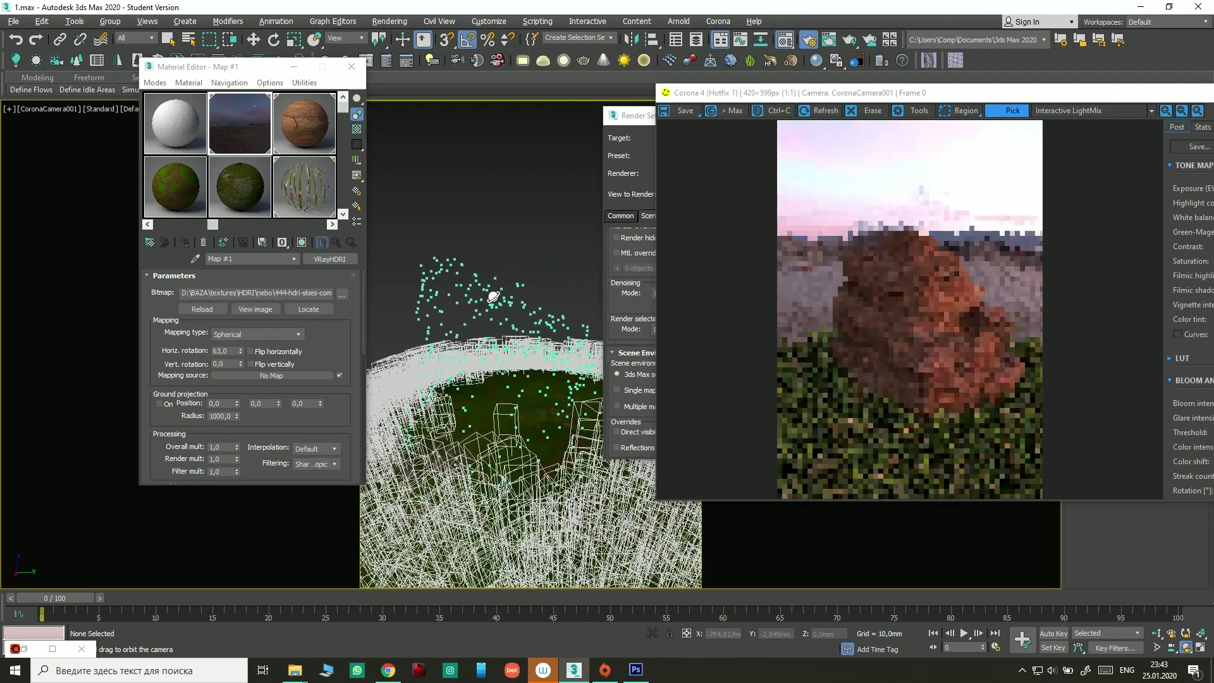
key(w)
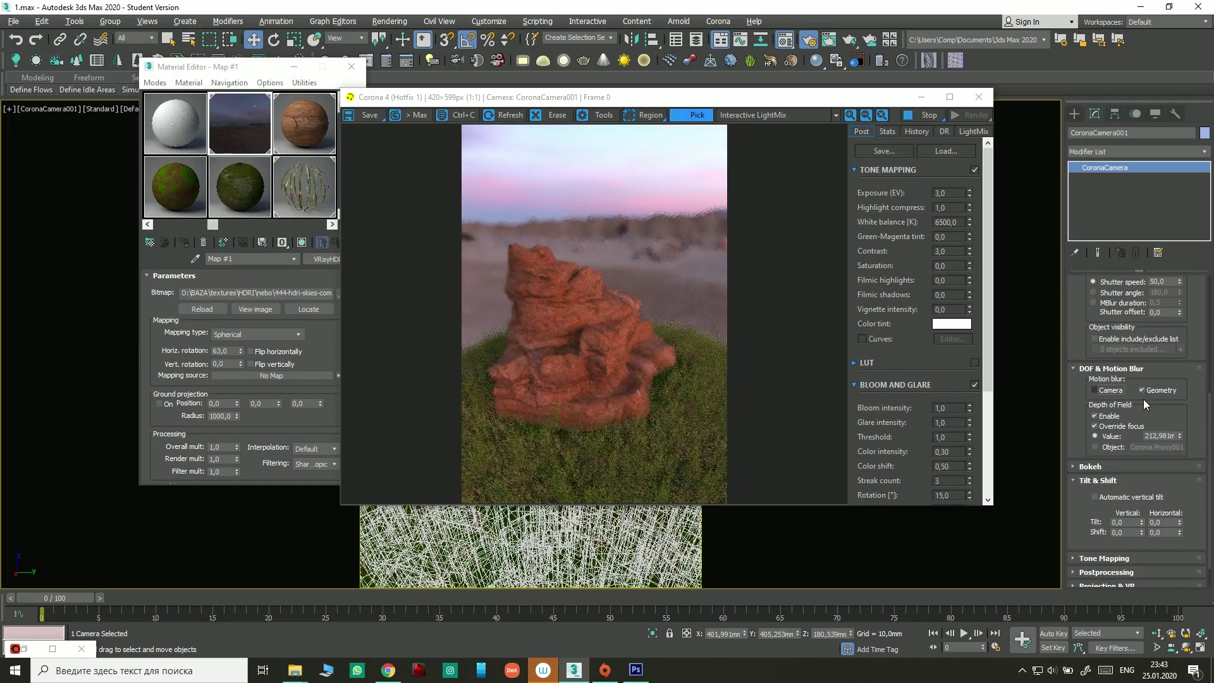
drag(569, 97, 833, 50)
drag(190, 67, 64, 115)
click(1157, 632)
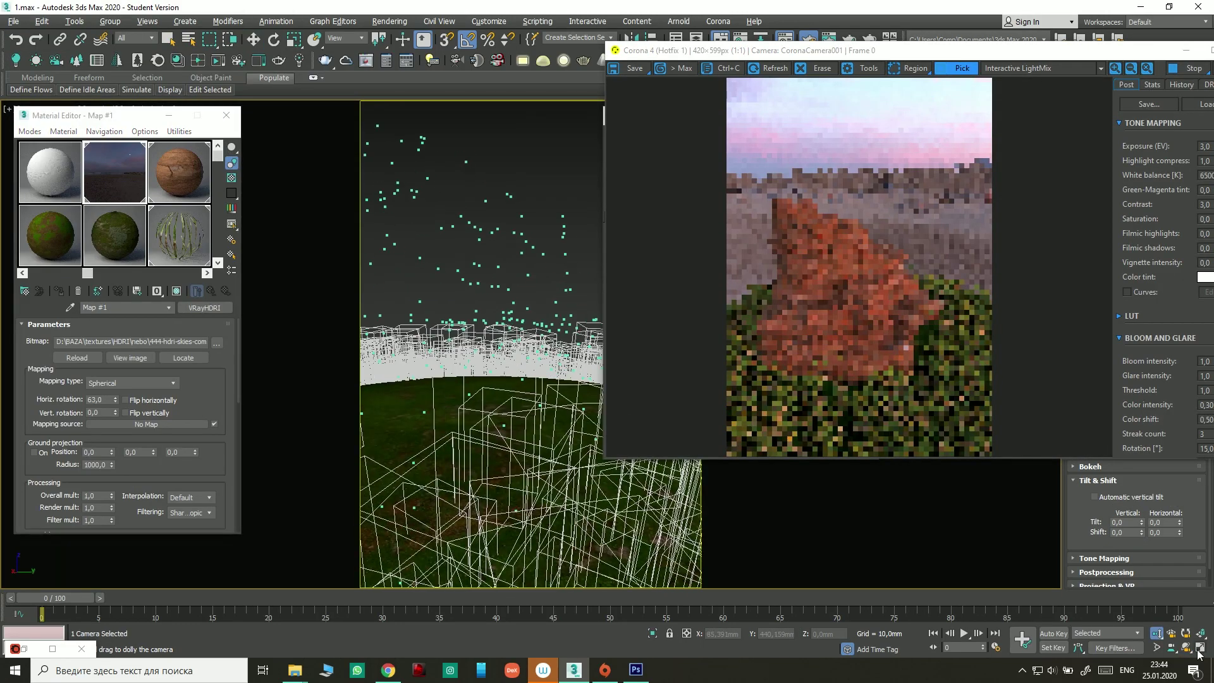
click(1185, 648)
drag(531, 442, 530, 392)
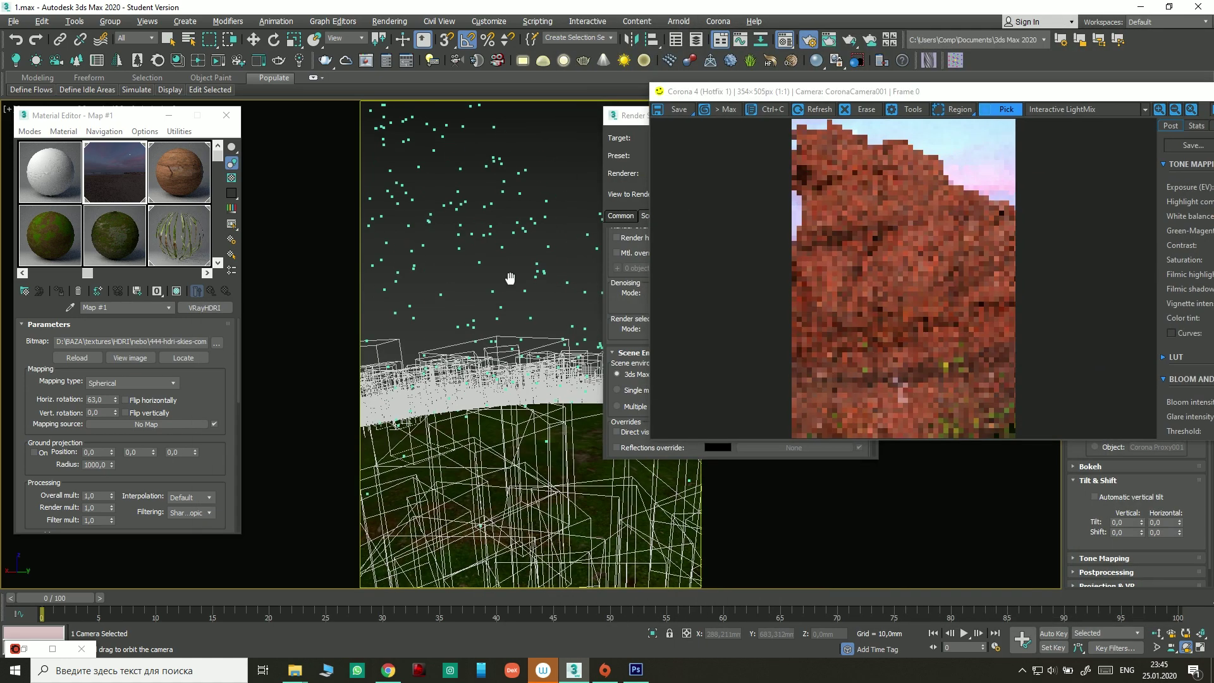
drag(509, 272, 567, 393)
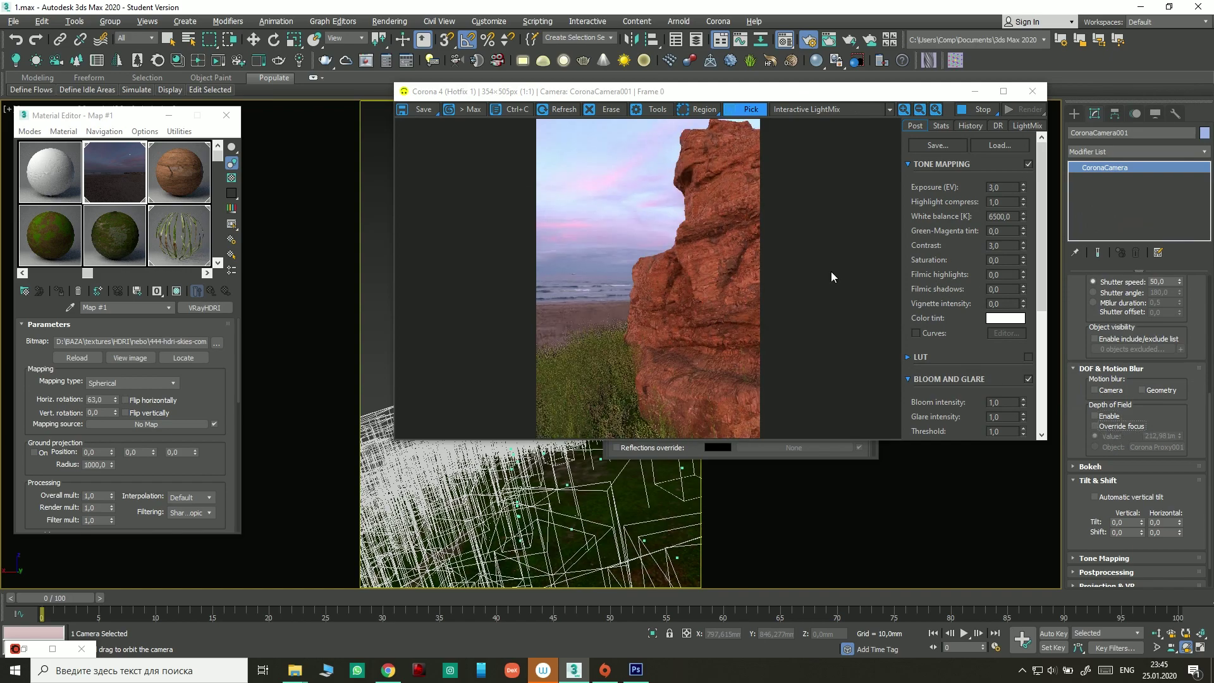
Step: Select the rock and orbit the camera to frame it against the sky
click(749, 161)
drag(830, 97, 1018, 32)
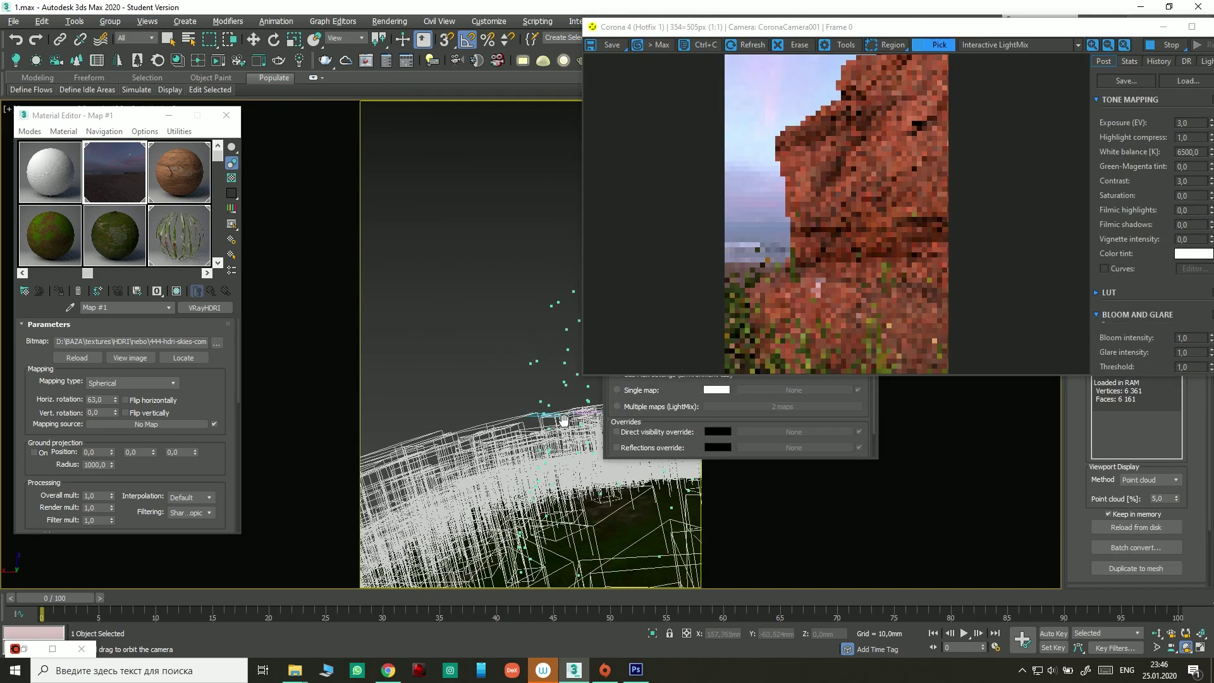
mouse_move(537, 379)
mouse_down()
mouse_move(563, 369)
mouse_move(497, 369)
mouse_move(511, 358)
mouse_up()
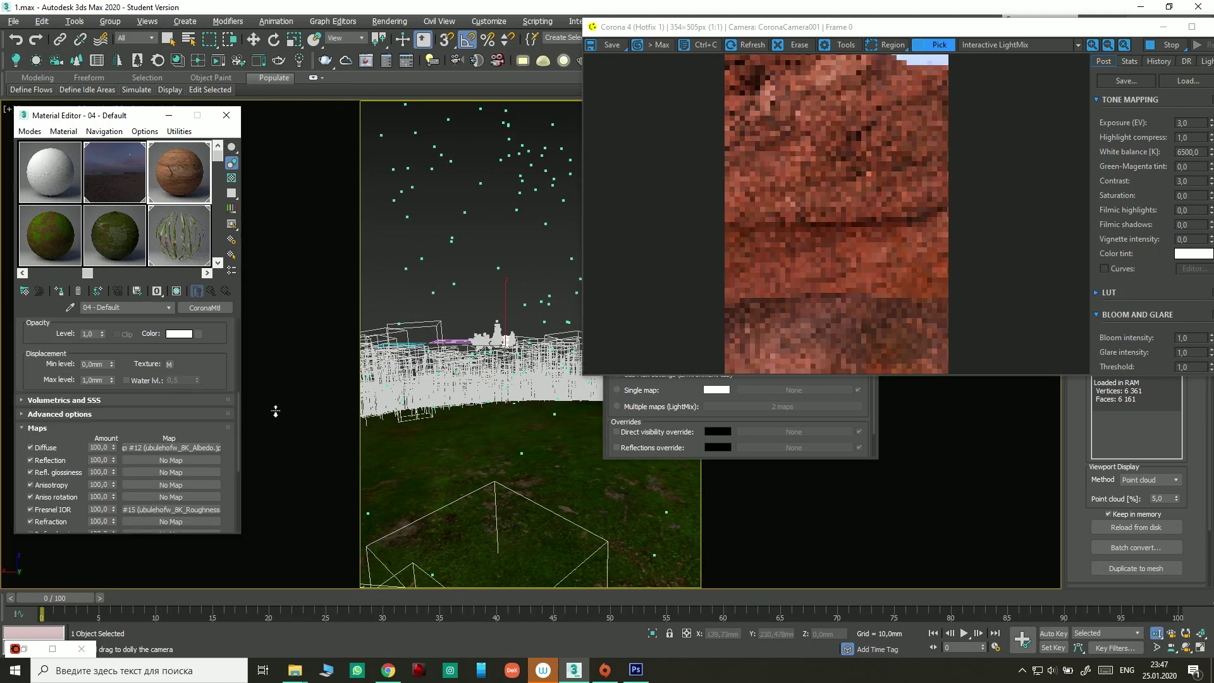
alt+middle_drag(275, 410, 536, 394)
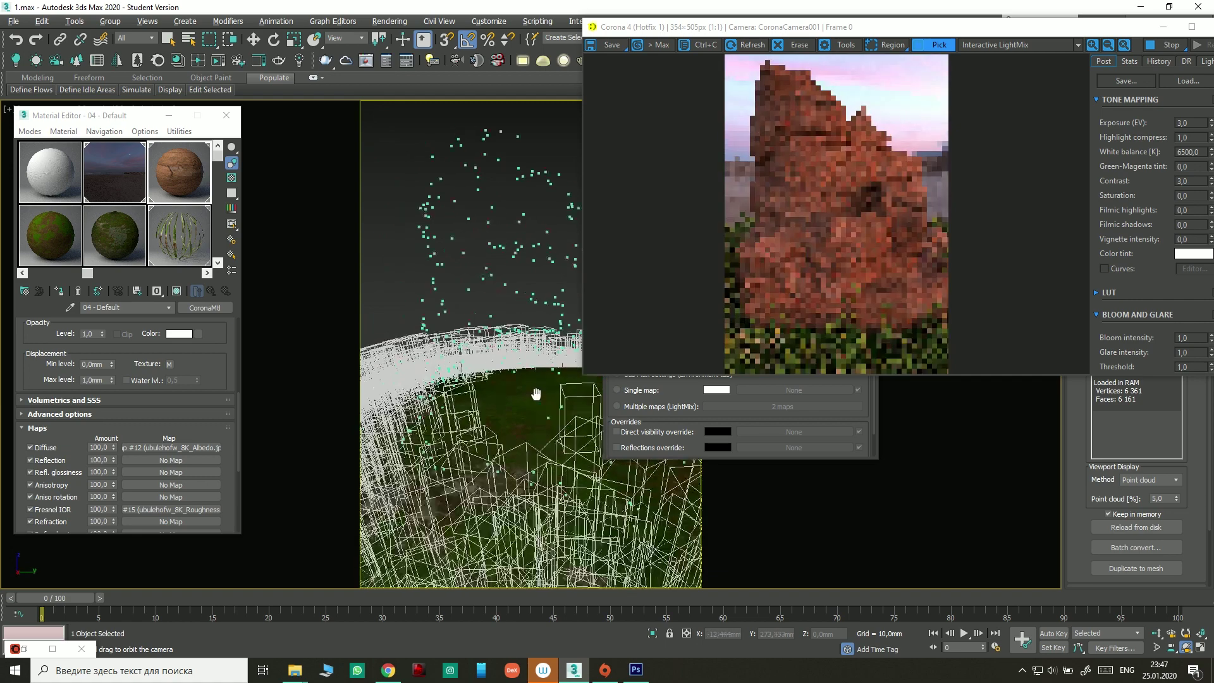
click(670, 392)
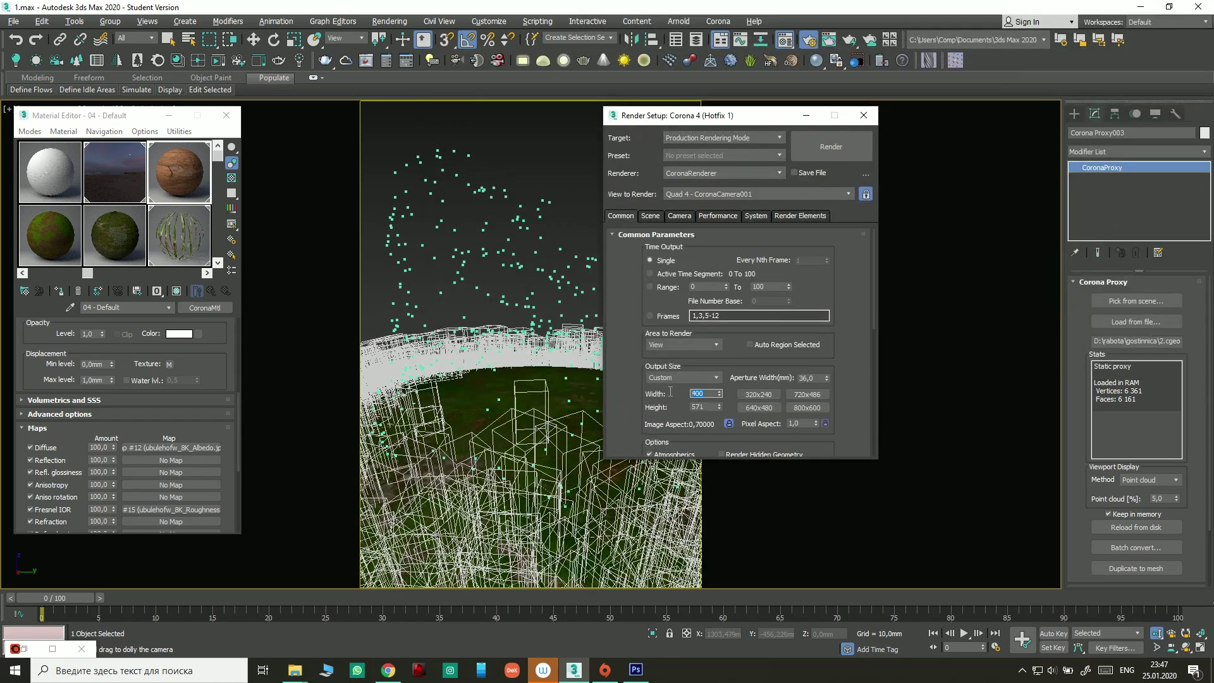
Step: Set the render width to 1800 (1800×2571), render, and inspect the result
text(1800)
key(Return)
key(shift+q)
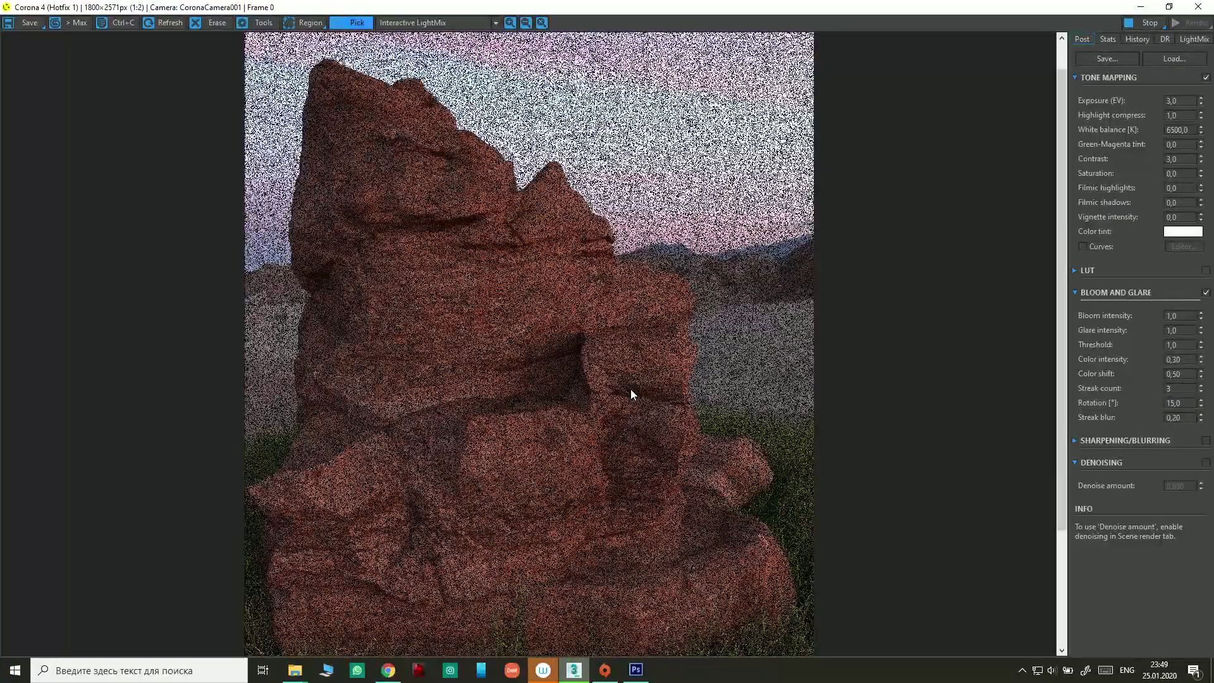
scroll(514, 466, up, 1)
middle_drag(650, 344, 946, 466)
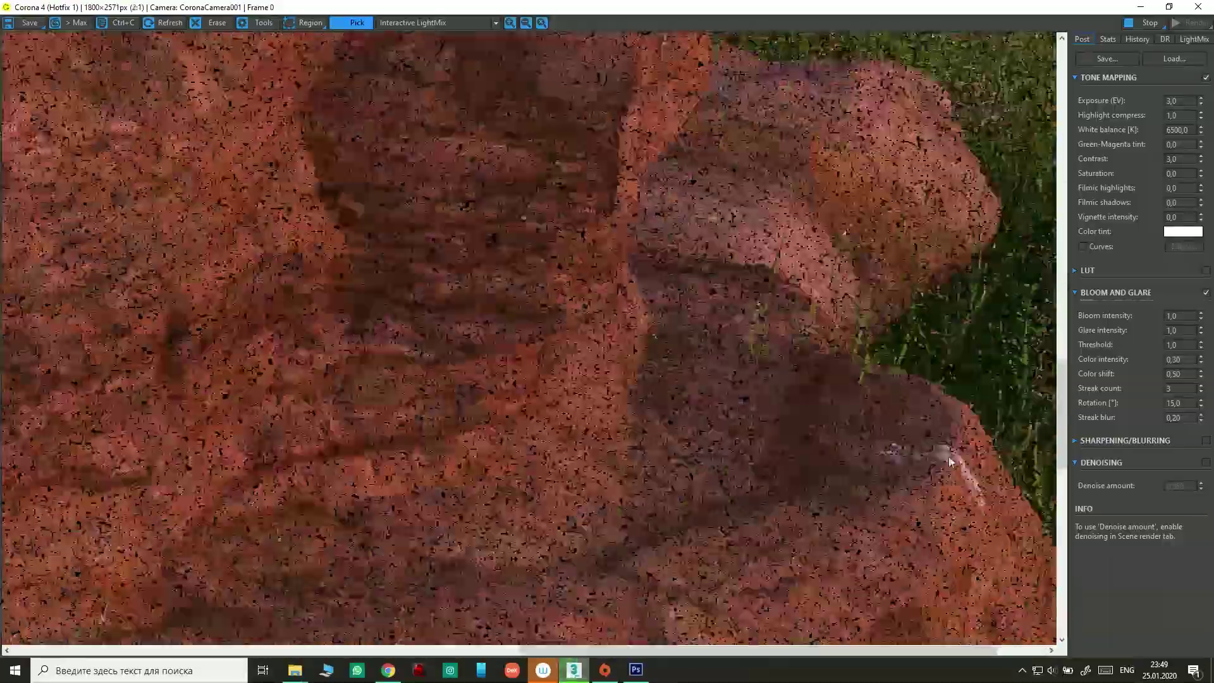
scroll(536, 347, down, 1)
scroll(529, 477, down, 1)
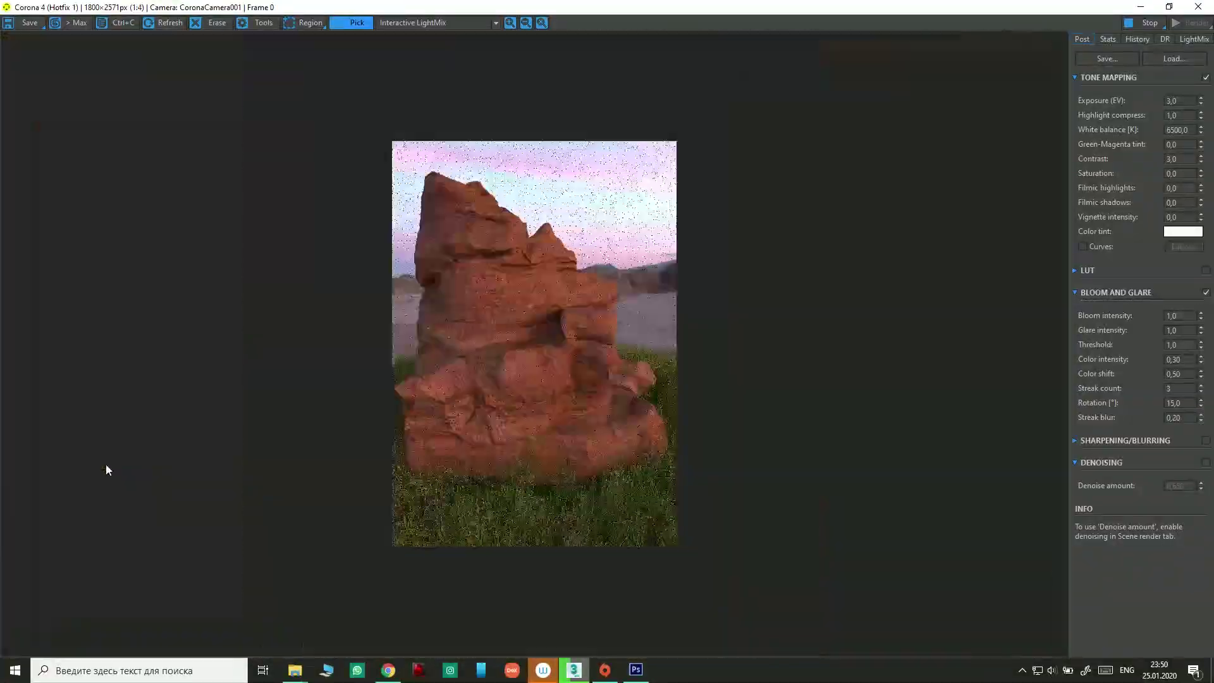
scroll(393, 383, up, 1)
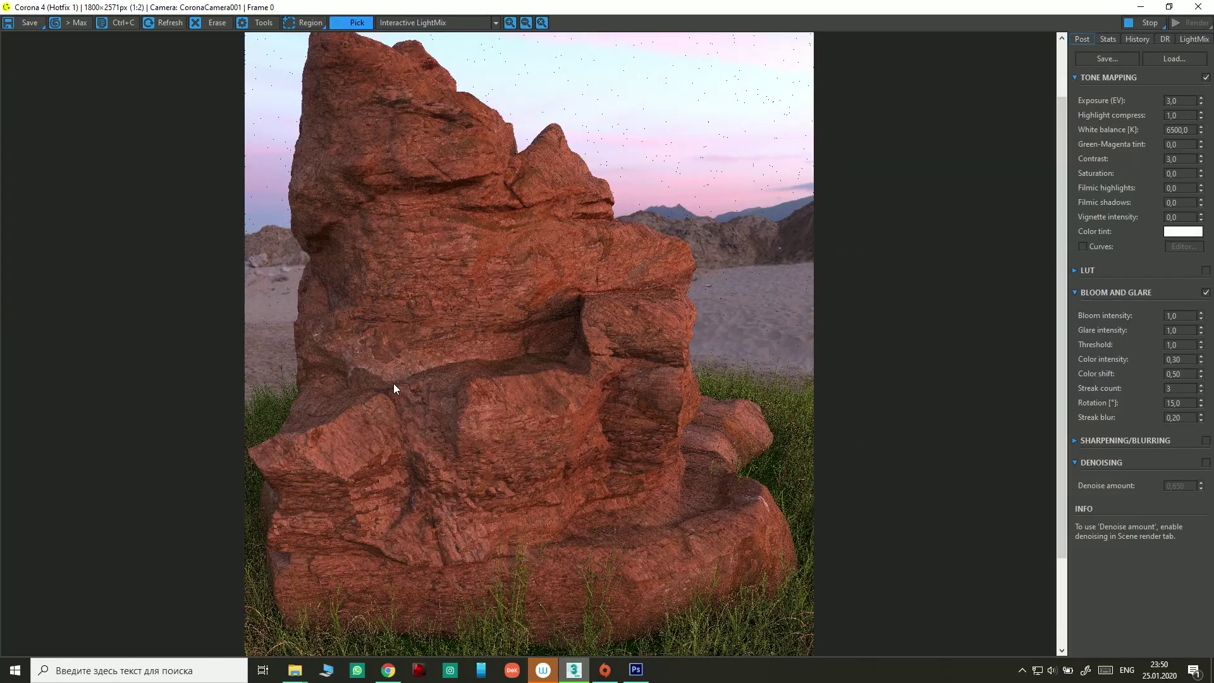
scroll(400, 381, up, 1)
middle_drag(400, 381, 183, 506)
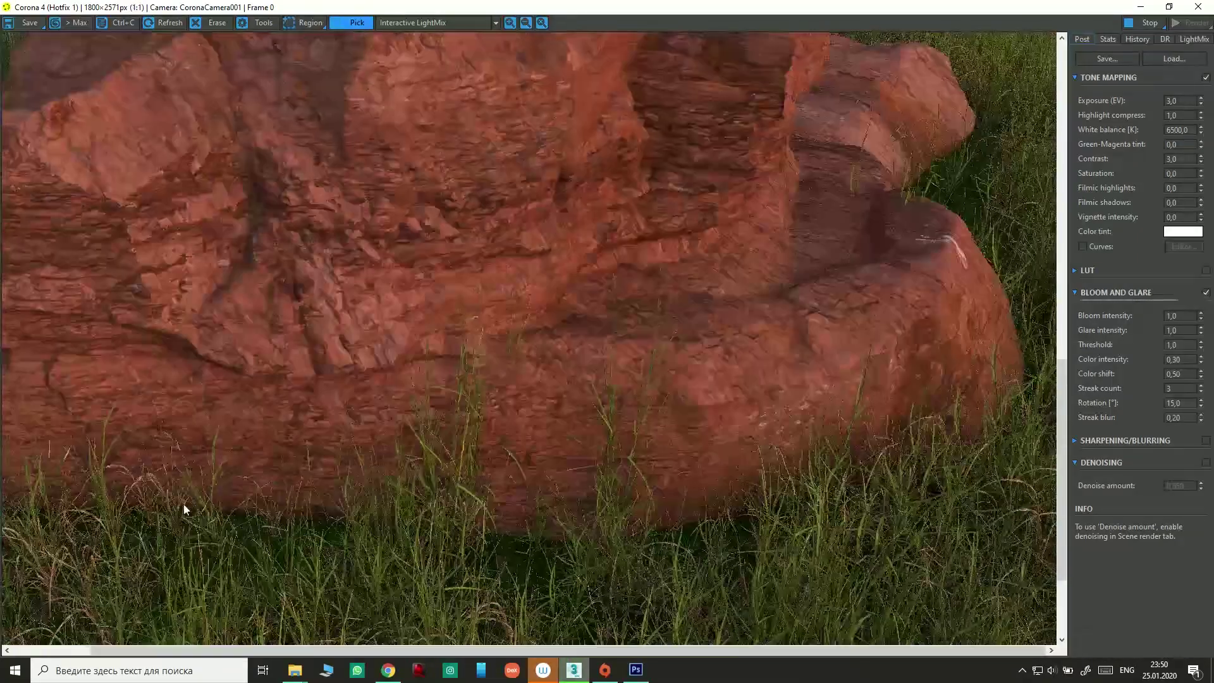
scroll(183, 506, down, 1)
scroll(519, 33, down, 1)
Step: Grade the render with the Adanmq_Fuji_Reala_8563 LUT and adjust its opacity
click(1206, 270)
scroll(1148, 309, down, 2)
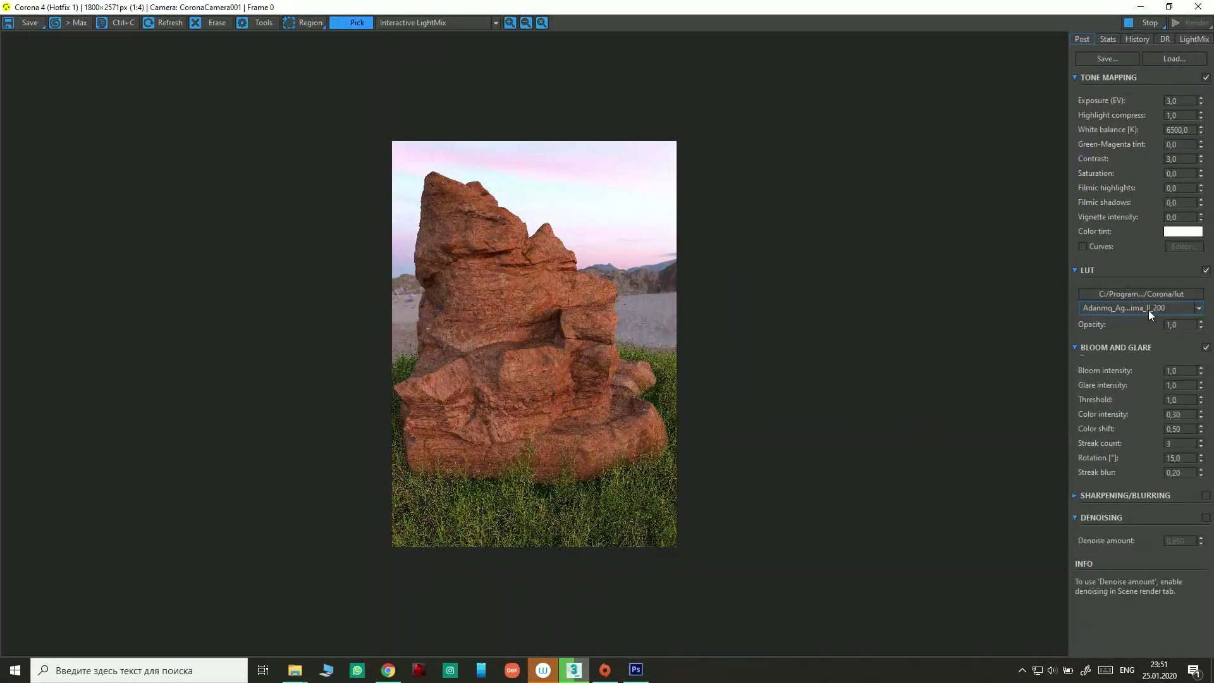
scroll(1148, 310, down, 2)
scroll(567, 391, up, 1)
scroll(1109, 307, down, 1)
scroll(1109, 307, down, 1)
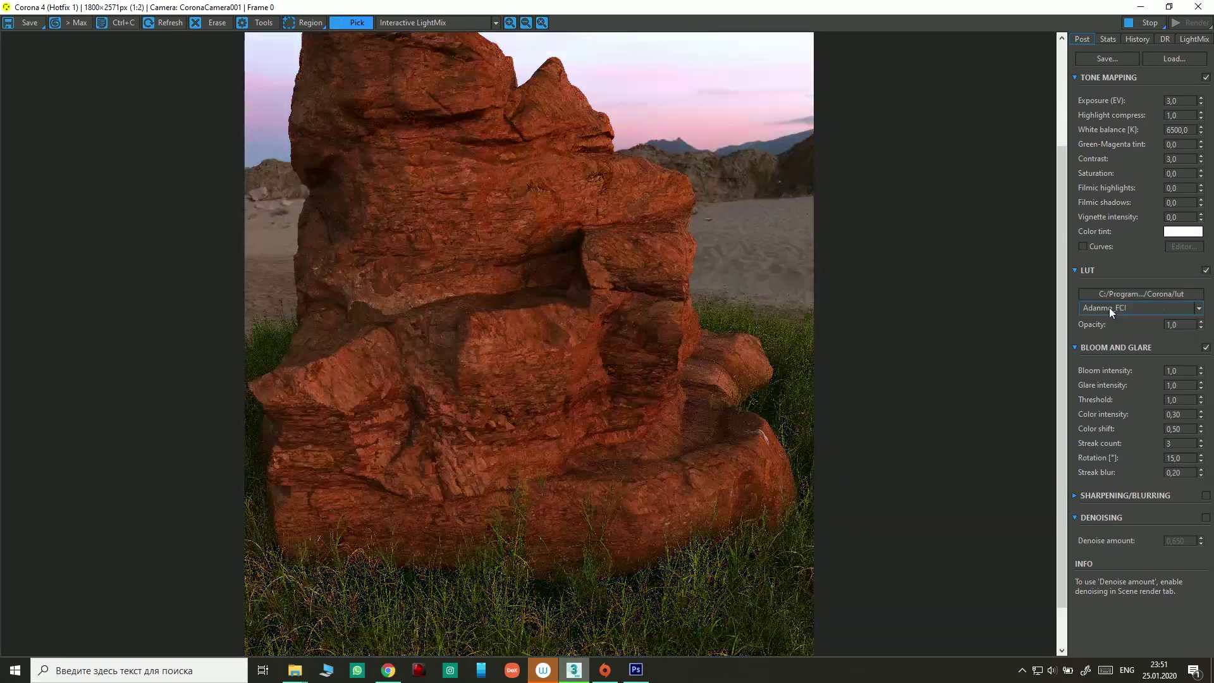
drag(1200, 325, 1209, 399)
scroll(1144, 308, down, 1)
scroll(1144, 308, down, 1)
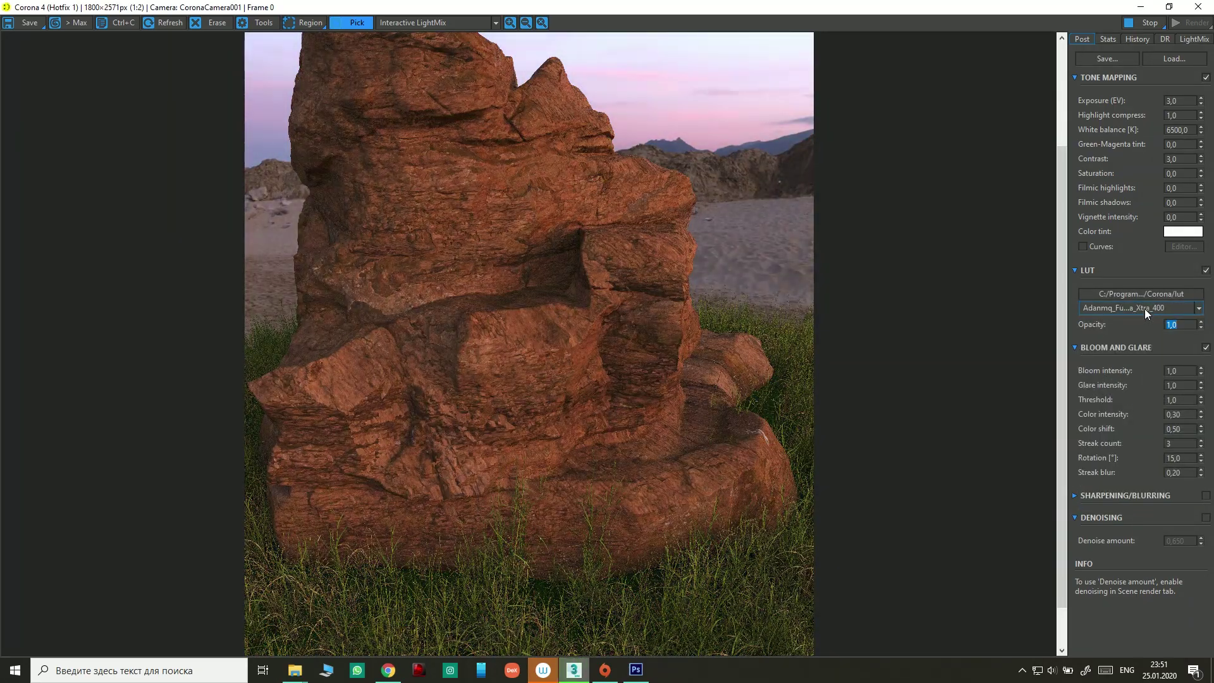
scroll(1144, 309, down, 1)
scroll(1144, 309, down, 1)
scroll(420, 549, up, 1)
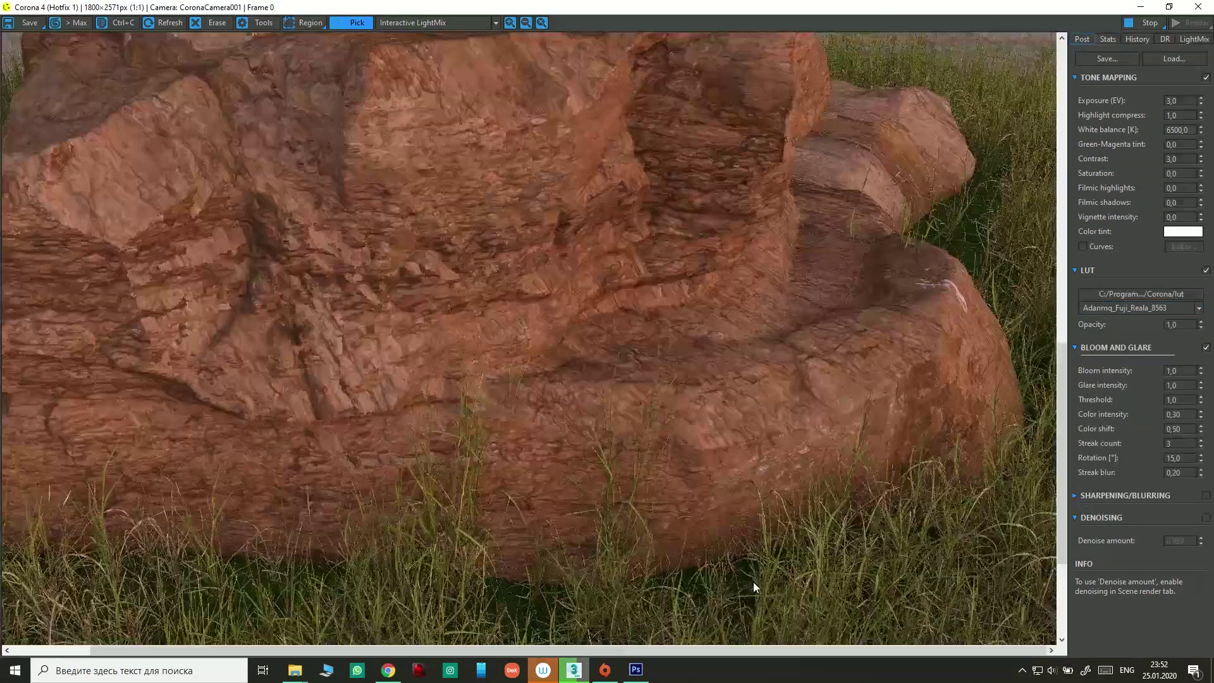
scroll(753, 577, down, 2)
click(573, 670)
Step: Inspect the ground circle's UVs from a top-down view, then return to perspective
alt+middle_drag(506, 379, 319, 136)
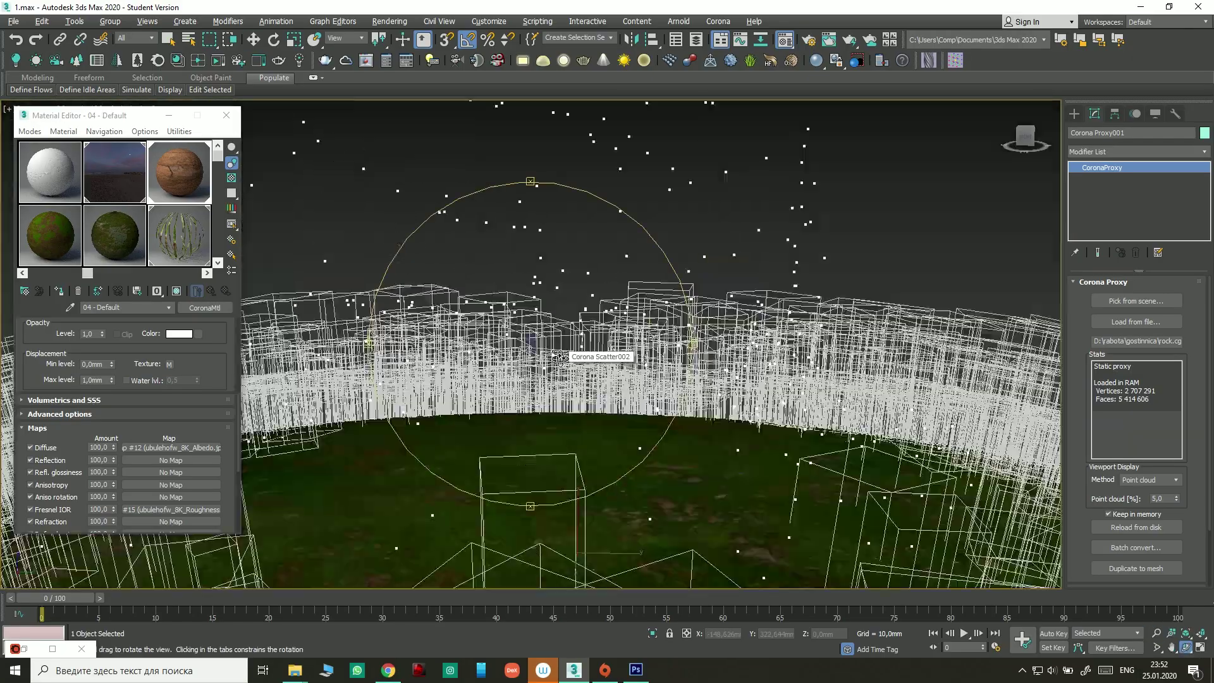
click(556, 291)
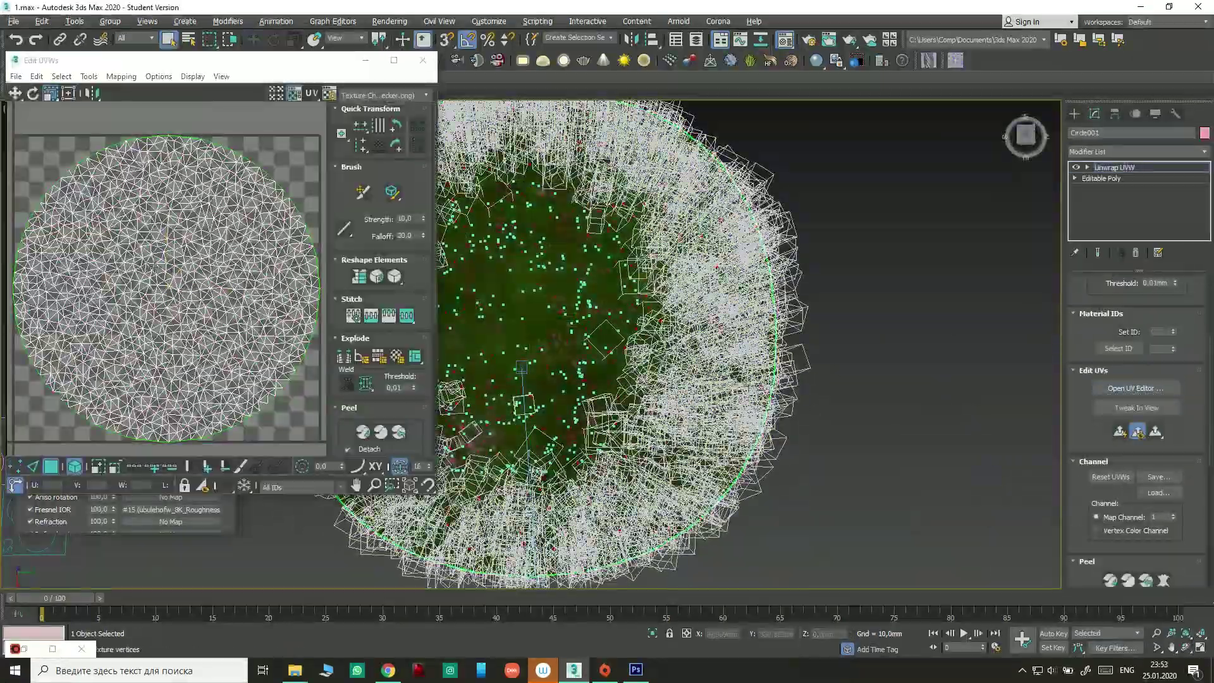
click(171, 347)
click(878, 327)
alt+middle_drag(878, 328, 597, 319)
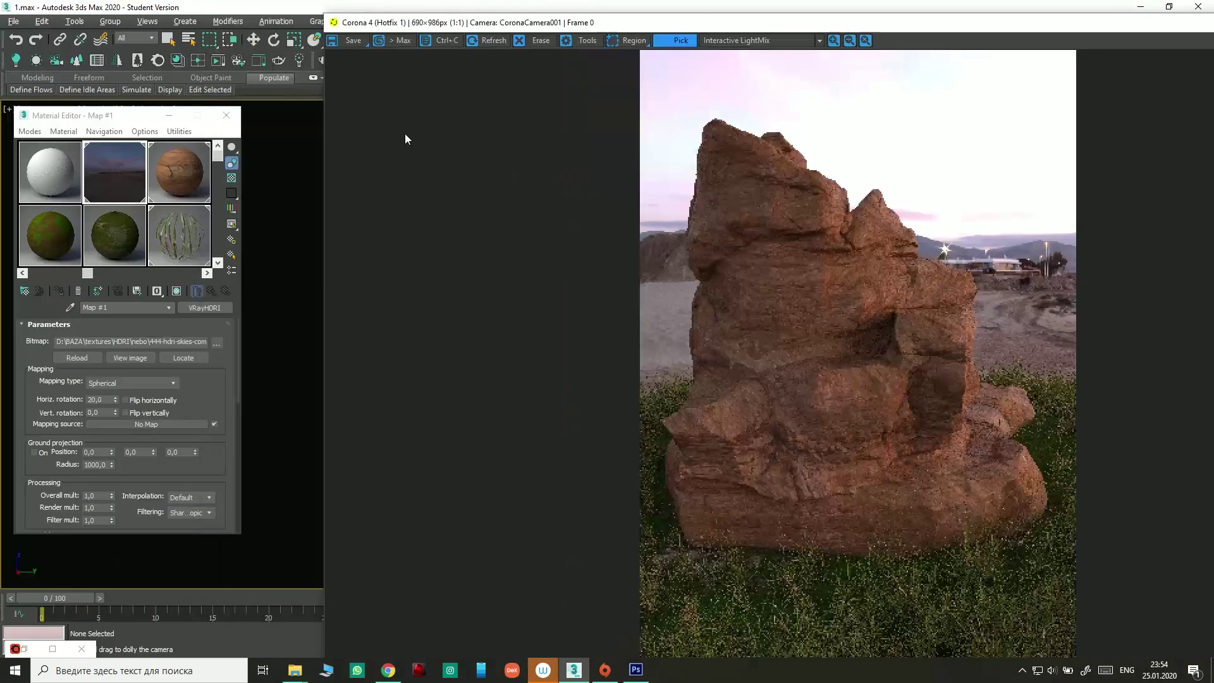
Step: Set the VRayHDRI horizontal rotation to 60 and ground projection height to -50
text(60)
key(Return)
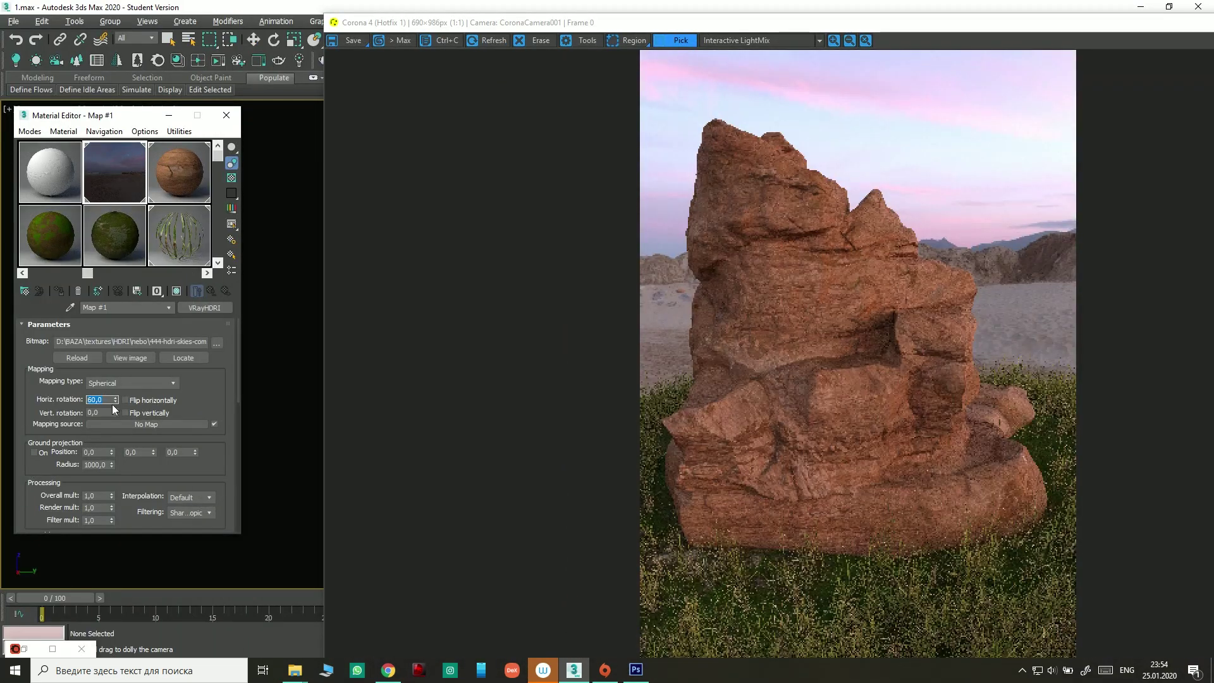
drag(194, 452, 177, 299)
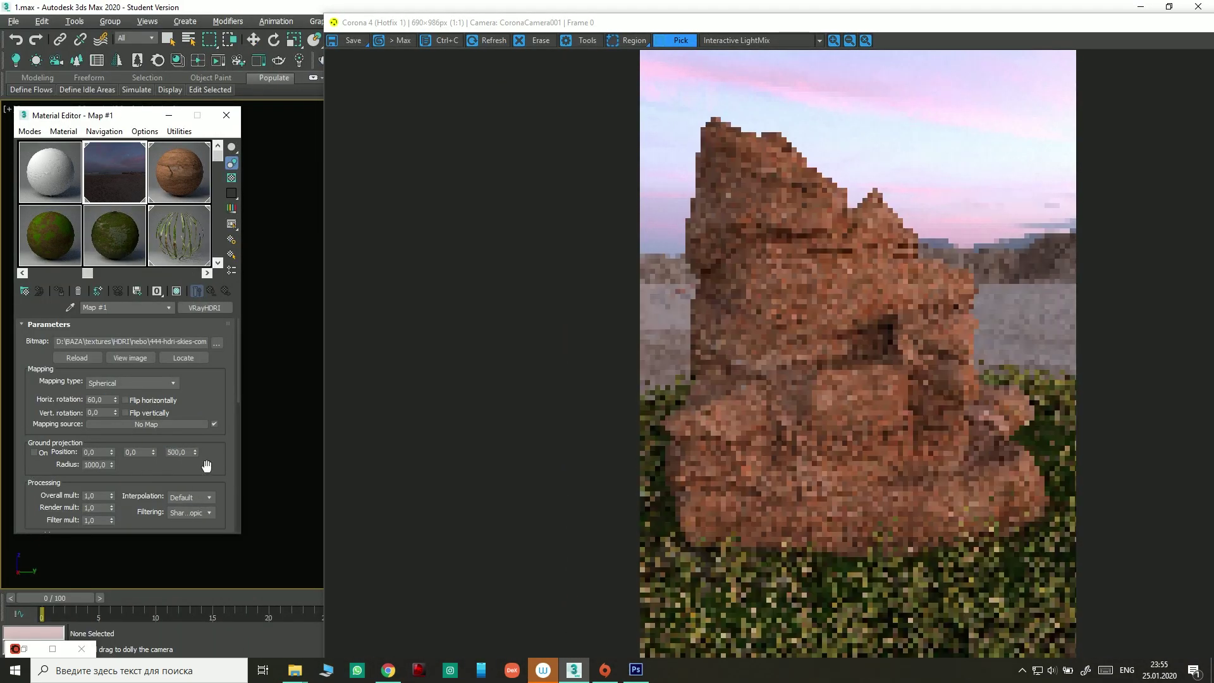
text(-50)
key(Return)
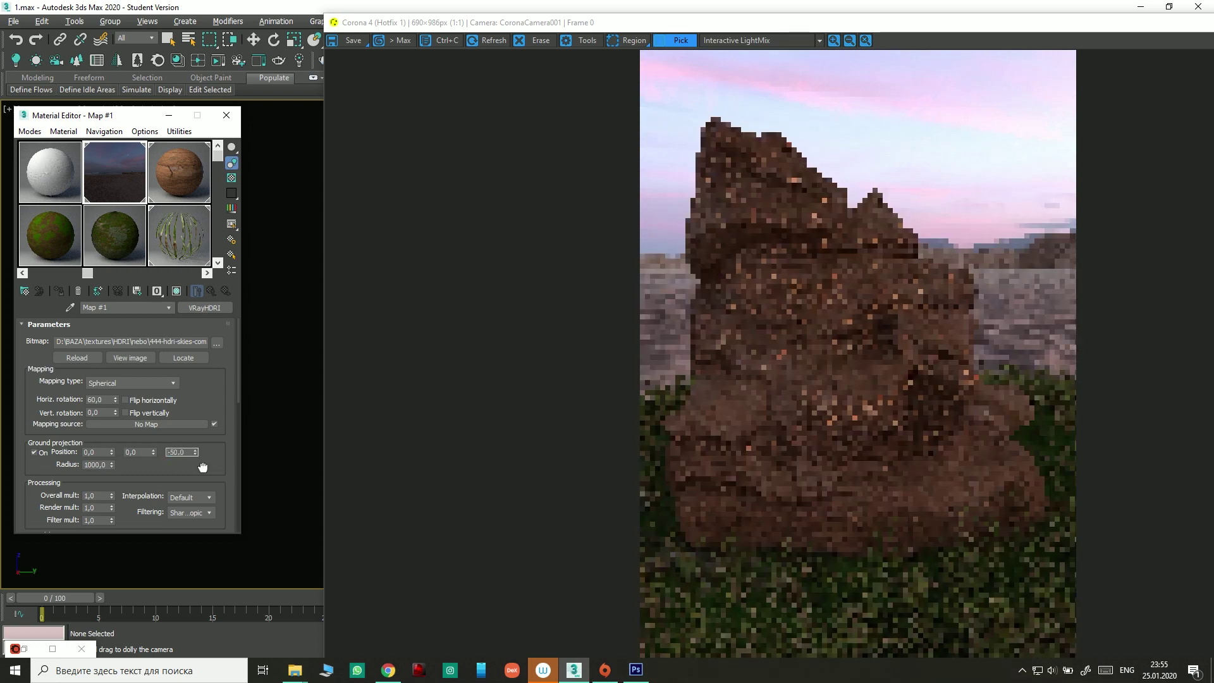
scroll(203, 466, down, 5)
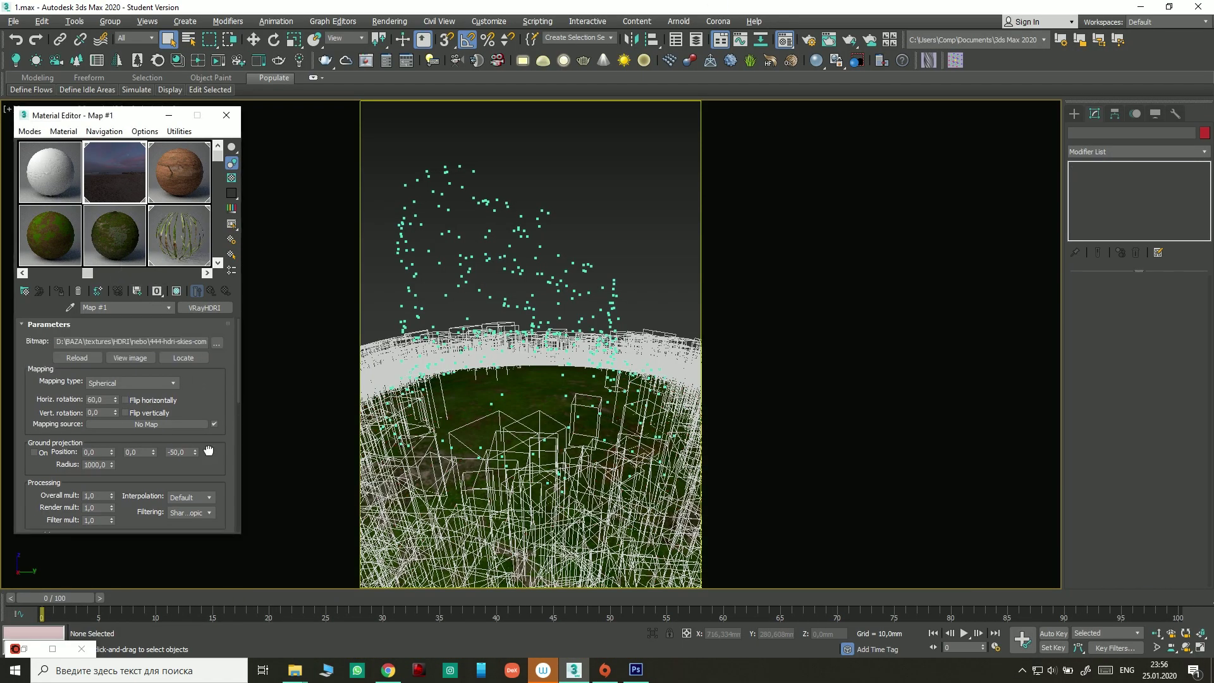
Step: Set the VRayHDRI Processing Overall mult to 2 and review the map's settings
scroll(209, 450, down, 3)
double_click(102, 414)
text(2)
key(Tab)
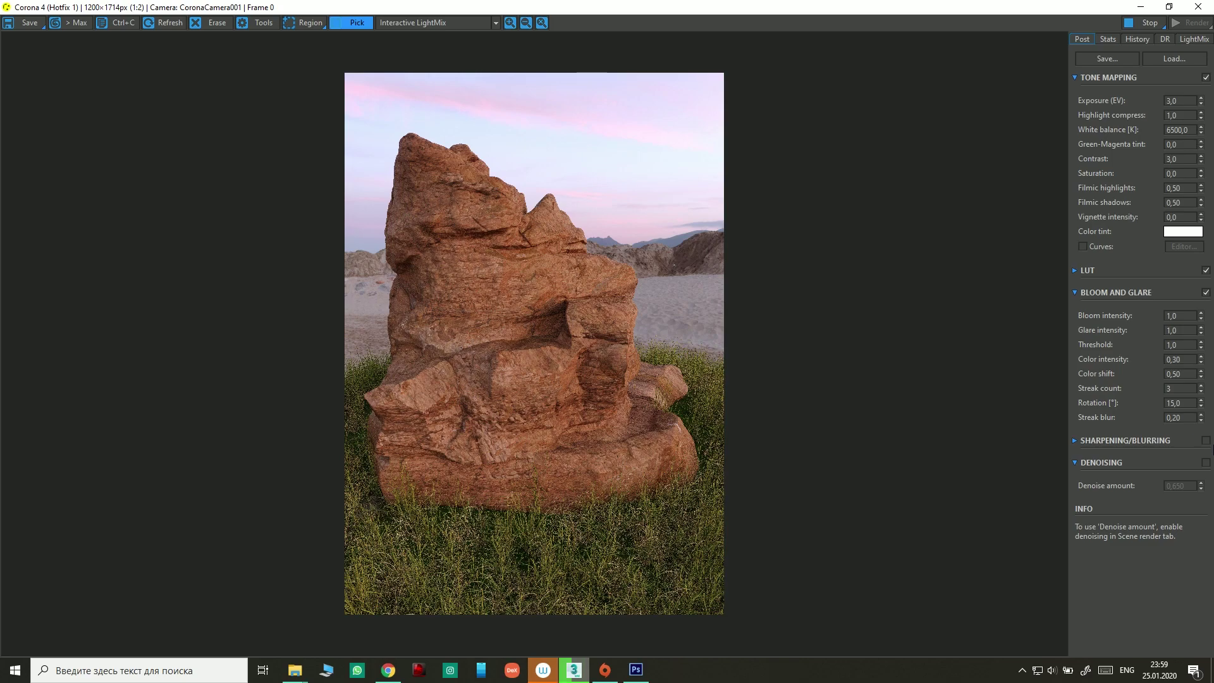
scroll(663, 550, up, 2)
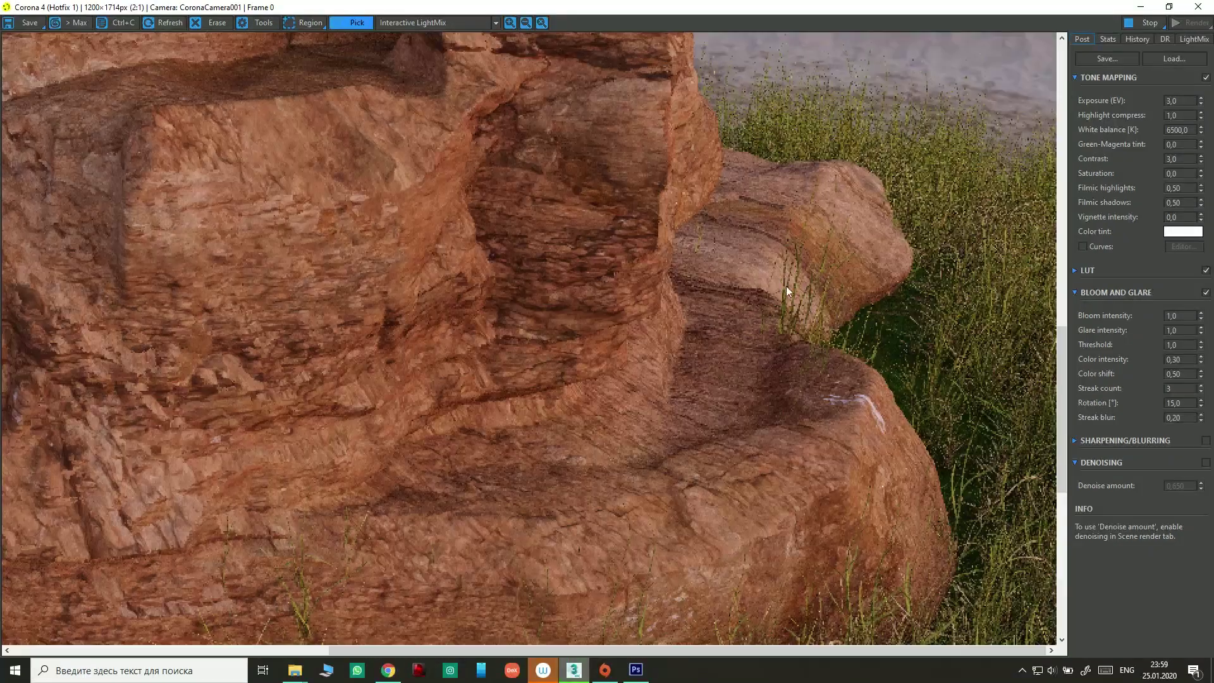
scroll(847, 369, down, 2)
scroll(847, 369, up, 1)
scroll(525, 329, down, 1)
scroll(525, 329, down, 1)
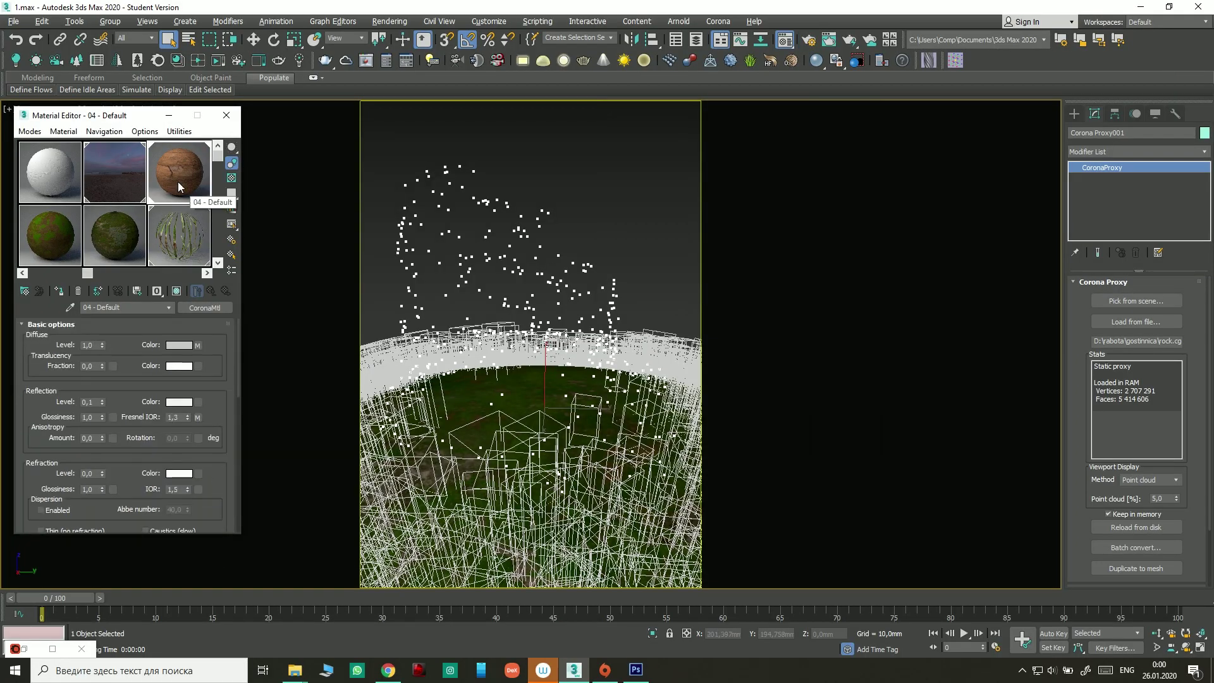
Step: Change Map #12's V Tiling in its Coordinates rollout from 5.0 to 3.0
click(1204, 152)
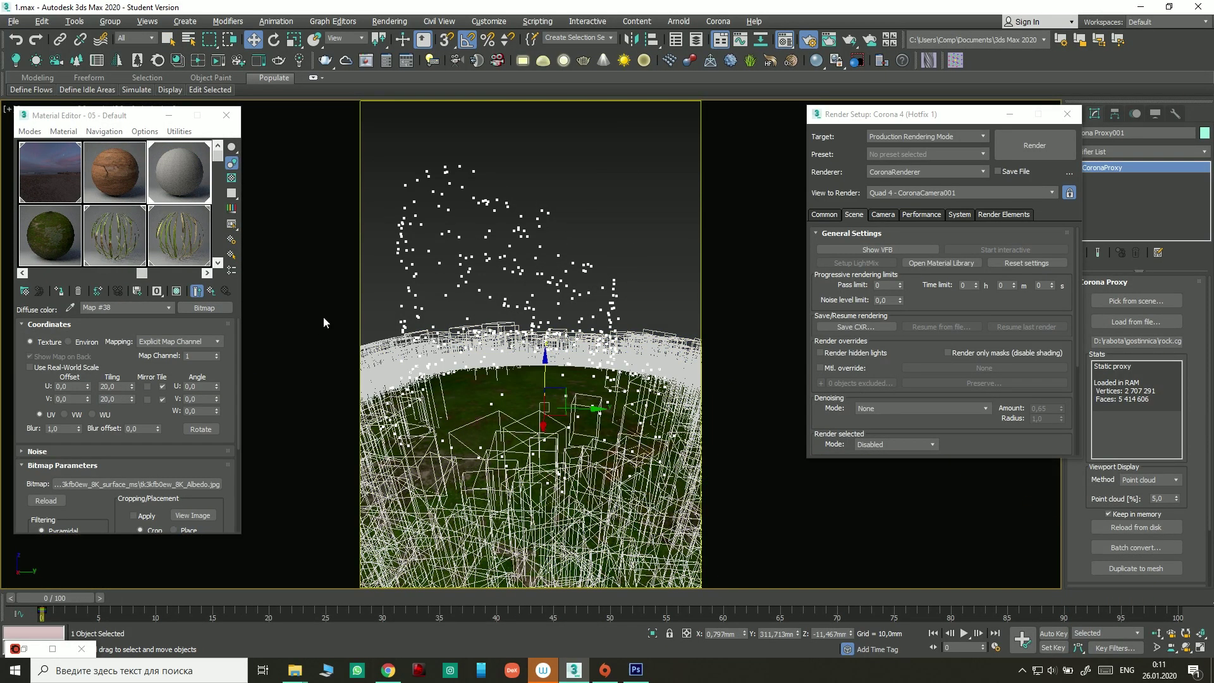
scroll(135, 356, up, 2)
click(198, 356)
click(116, 386)
text(5)
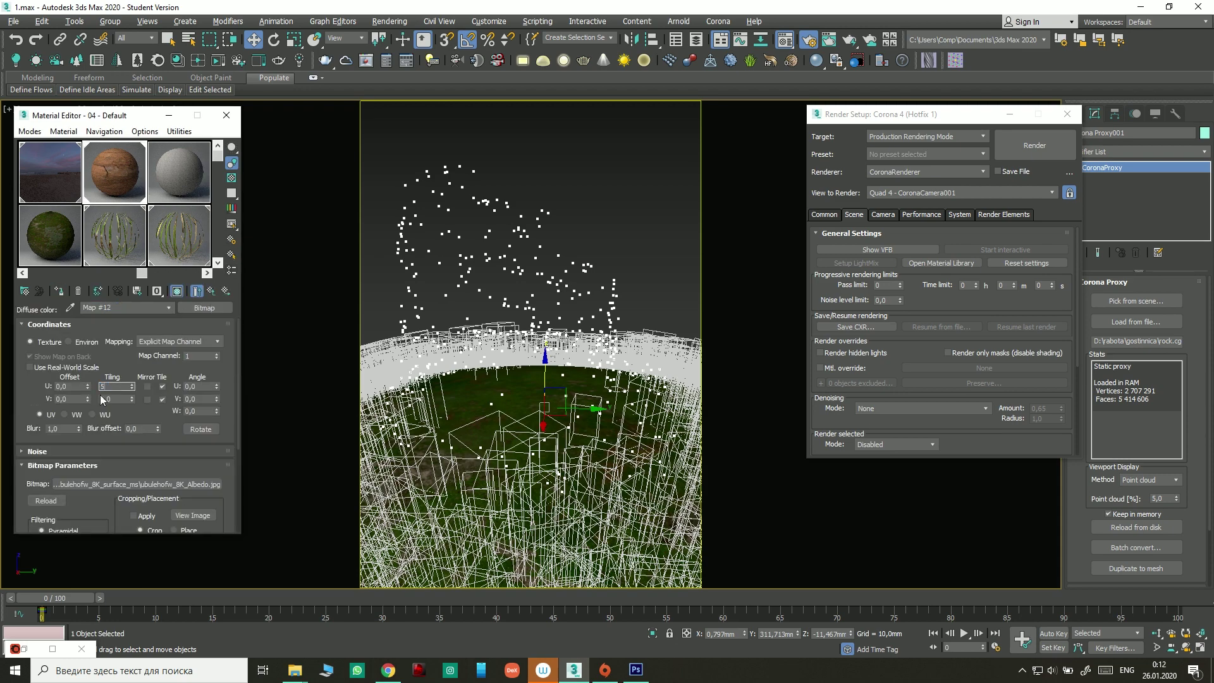
key(Tab)
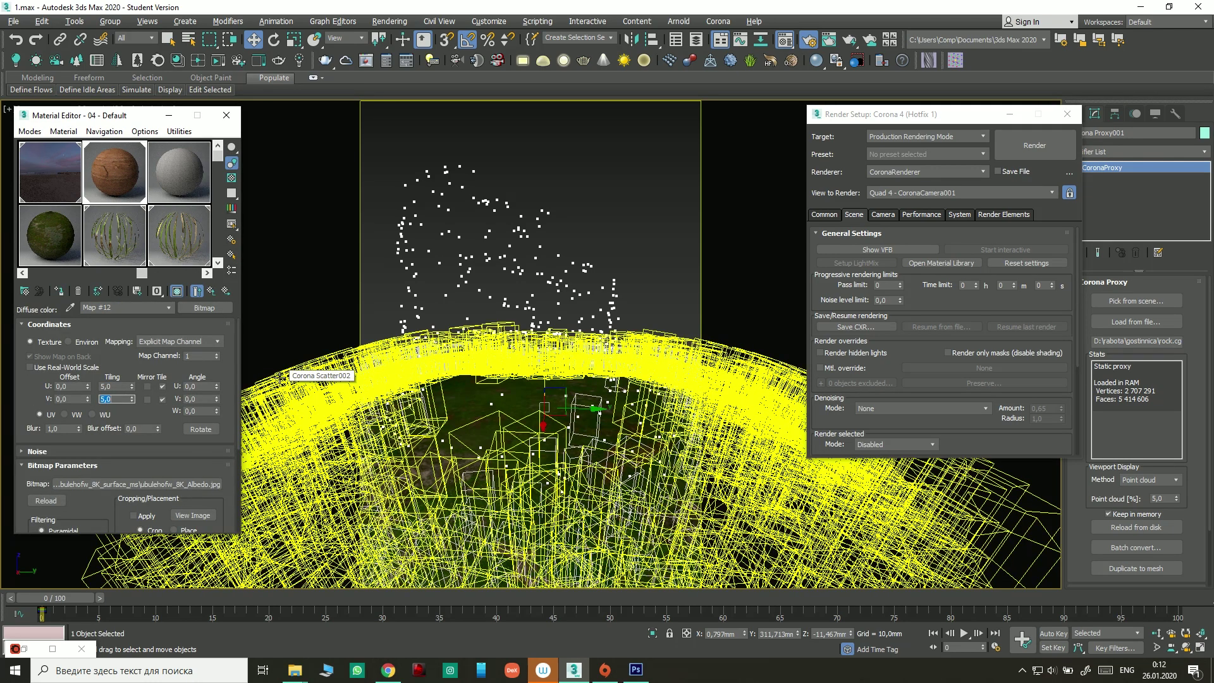
key(period)
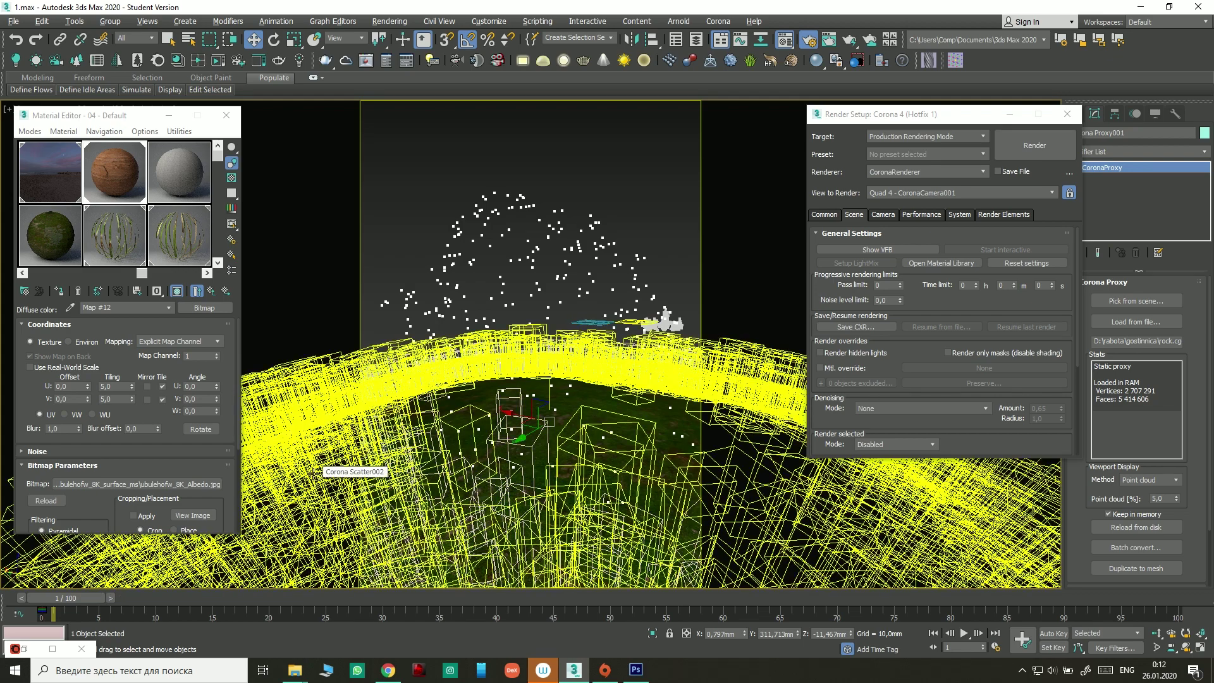
text(3)
key(Return)
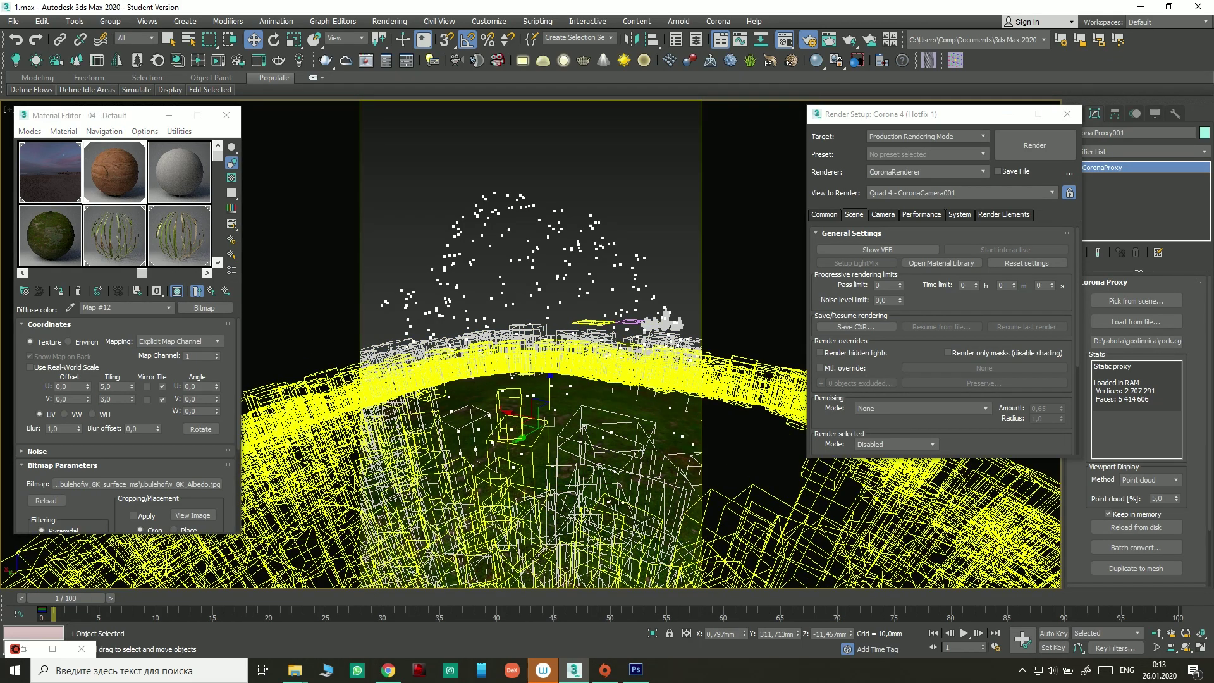
drag(112, 598, 122, 599)
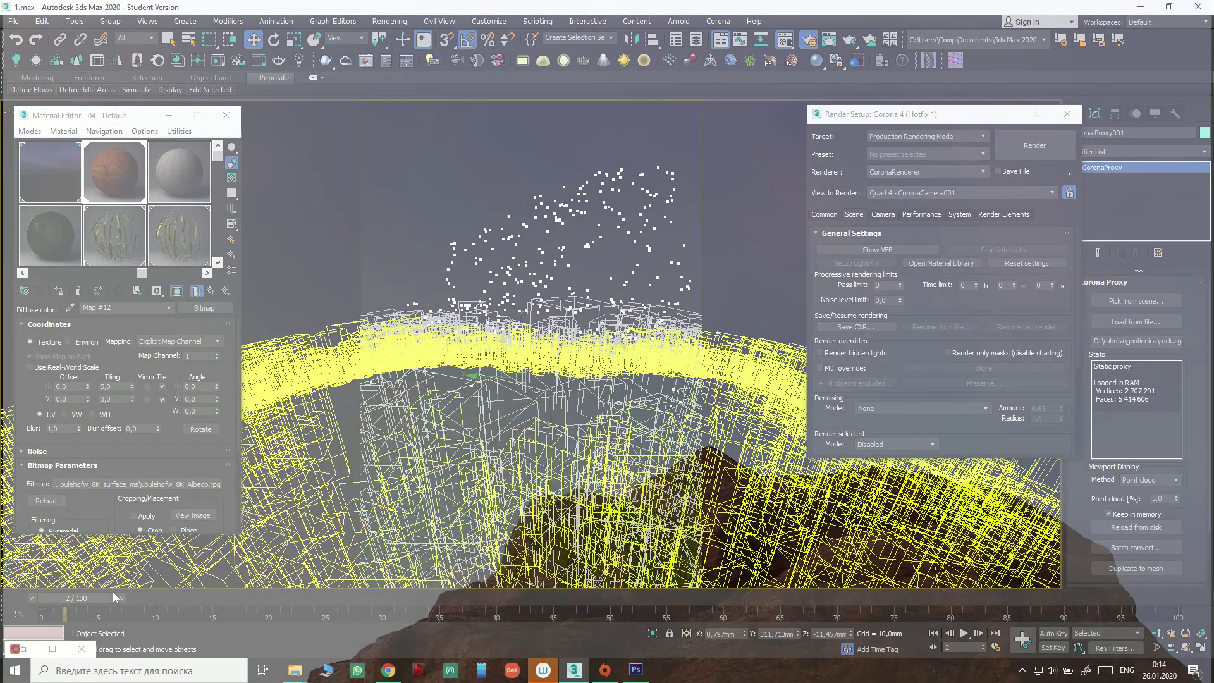